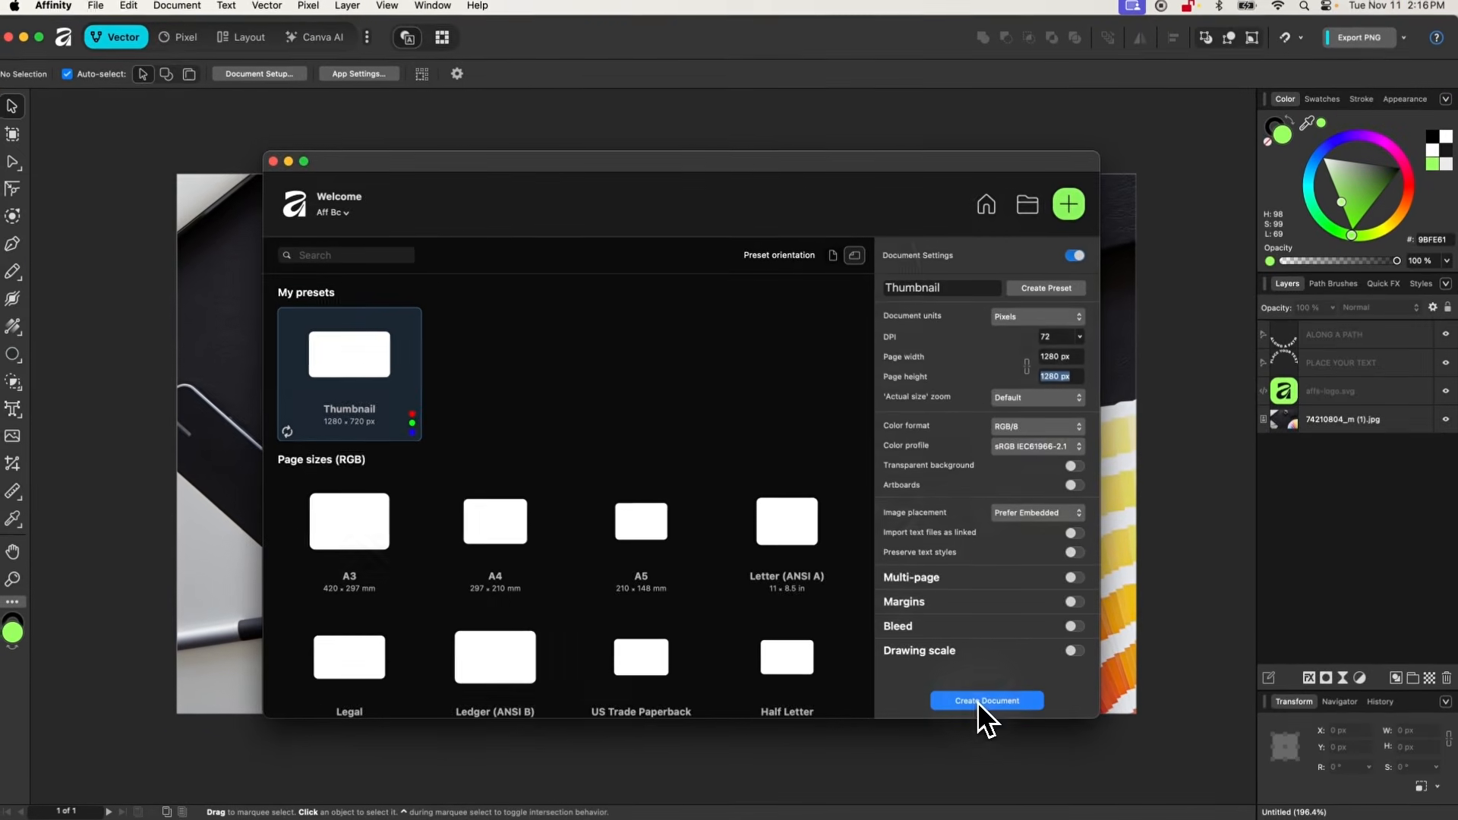
Create a new 1280 × 1280 px document and switch to the Vector workspace
{"action": "left_click", "coordinate": [845, 672]}
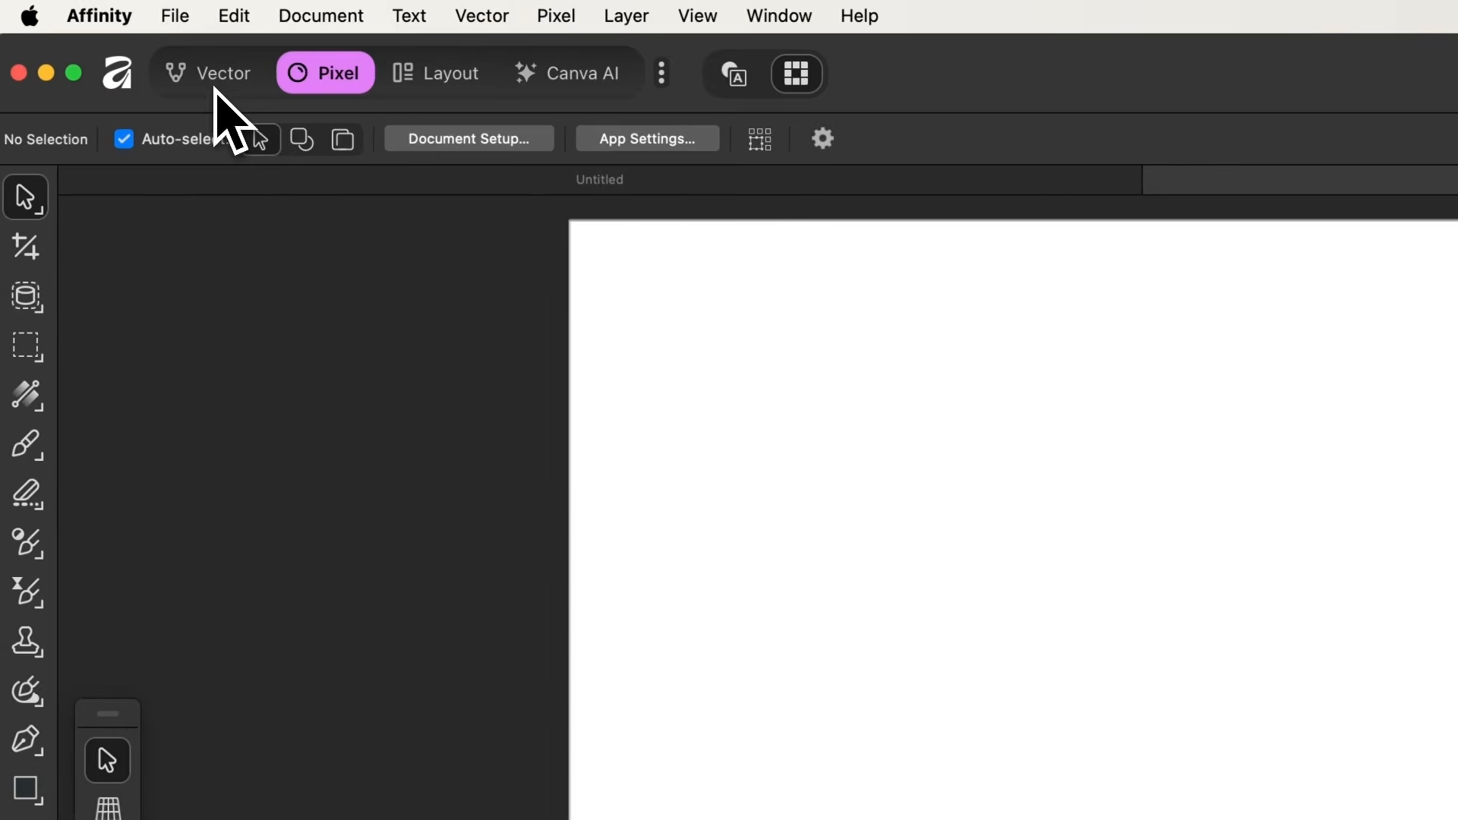
{"action": "left_click", "coordinate": [216, 85]}
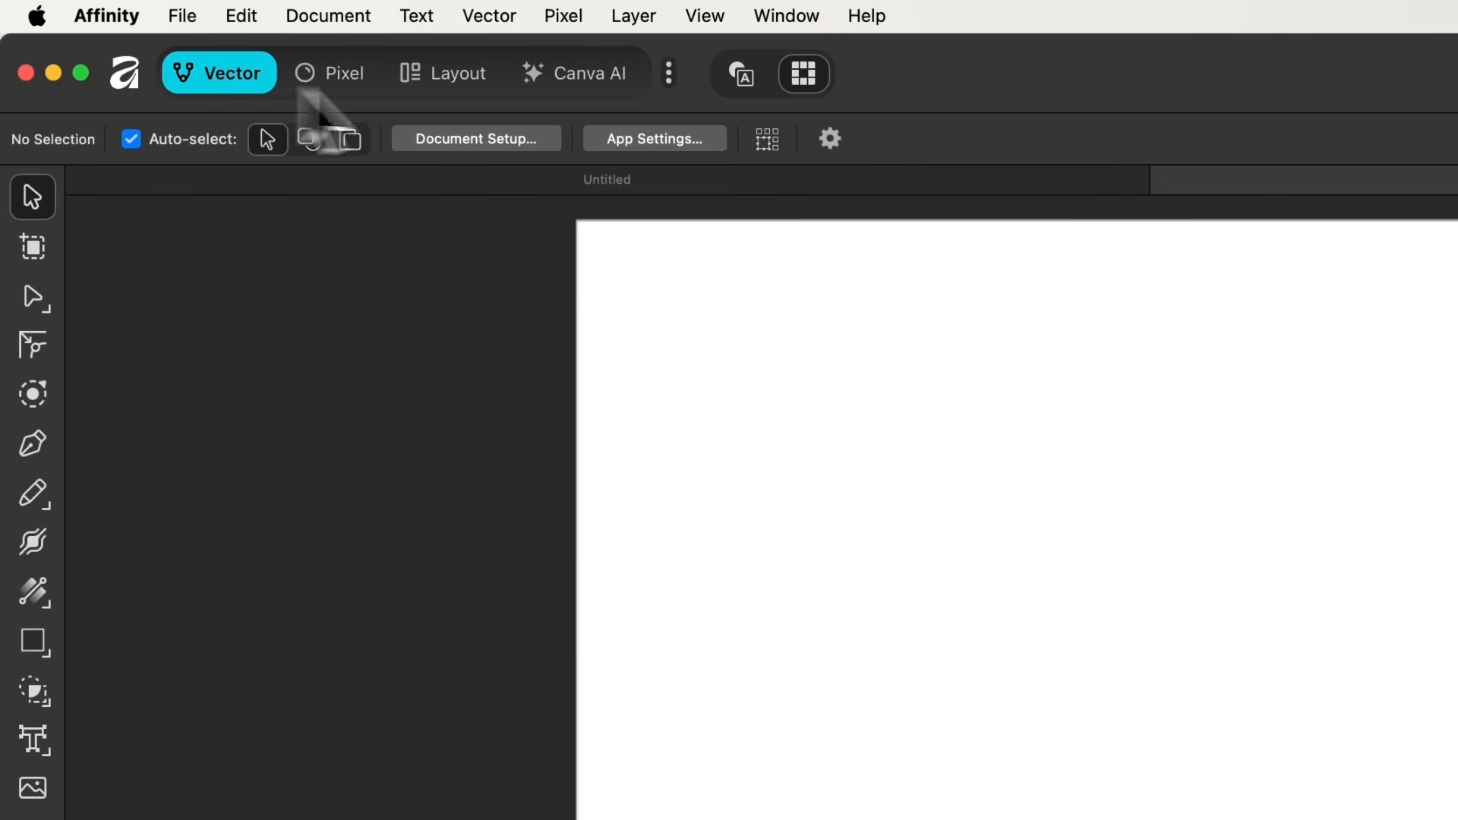
{"action": "left_click", "coordinate": [735, 86]}
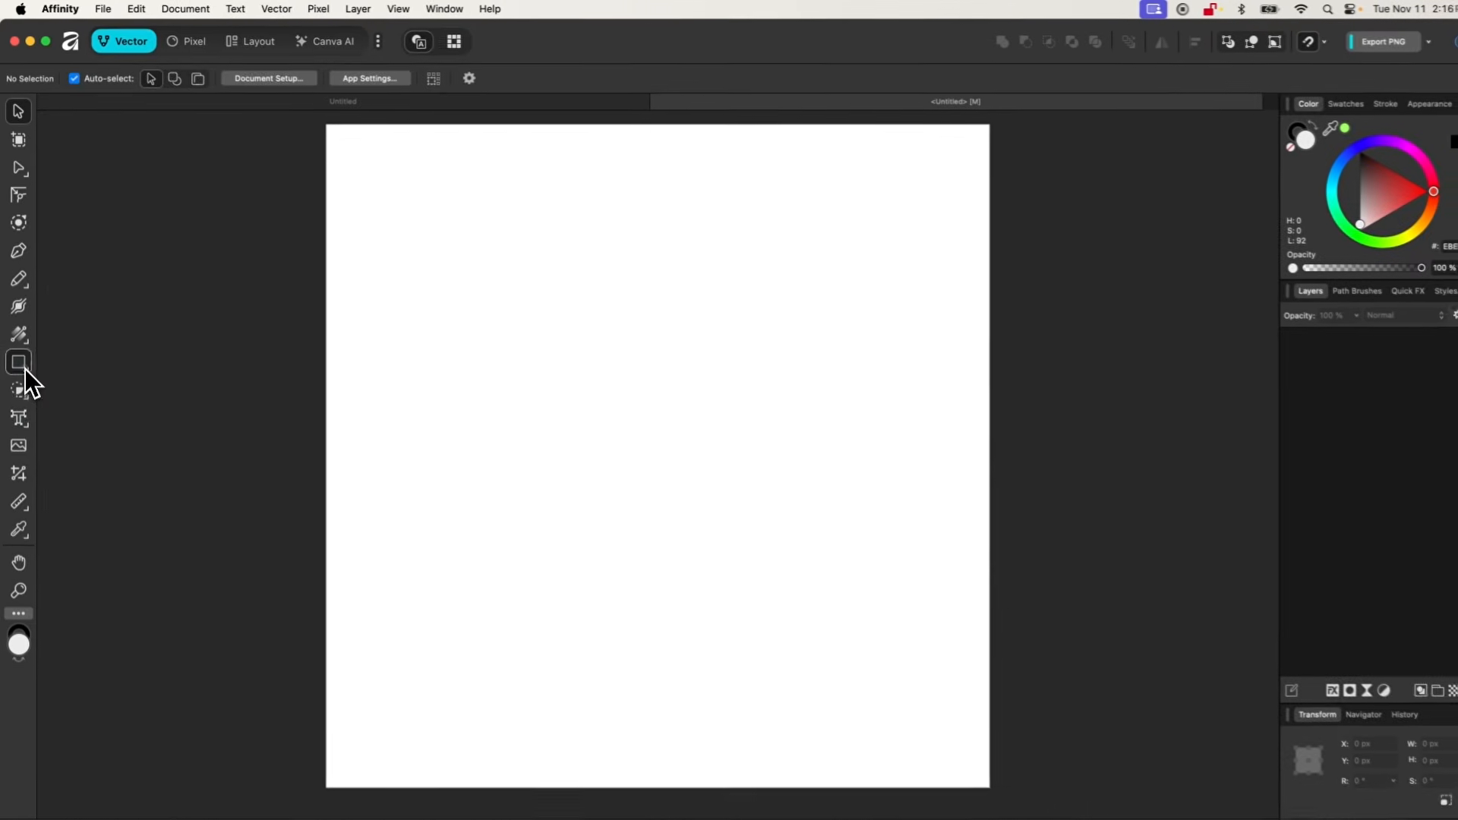
Draw a circle about 788 px in diameter outward from the centre of the page with the Ellipse tool
{"action": "left_click", "coordinate": [34, 643]}
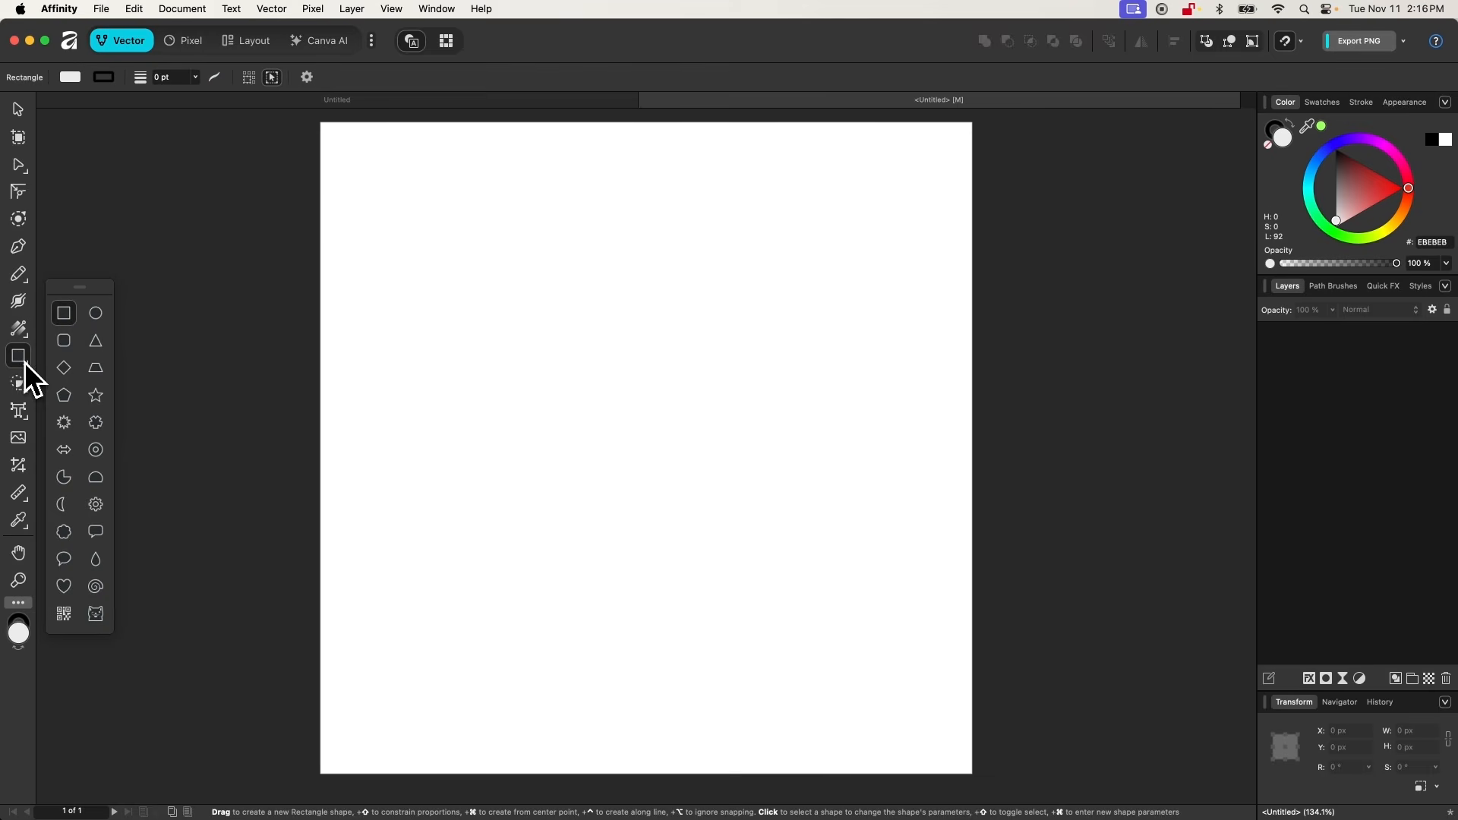
{"action": "left_click", "coordinate": [95, 314]}
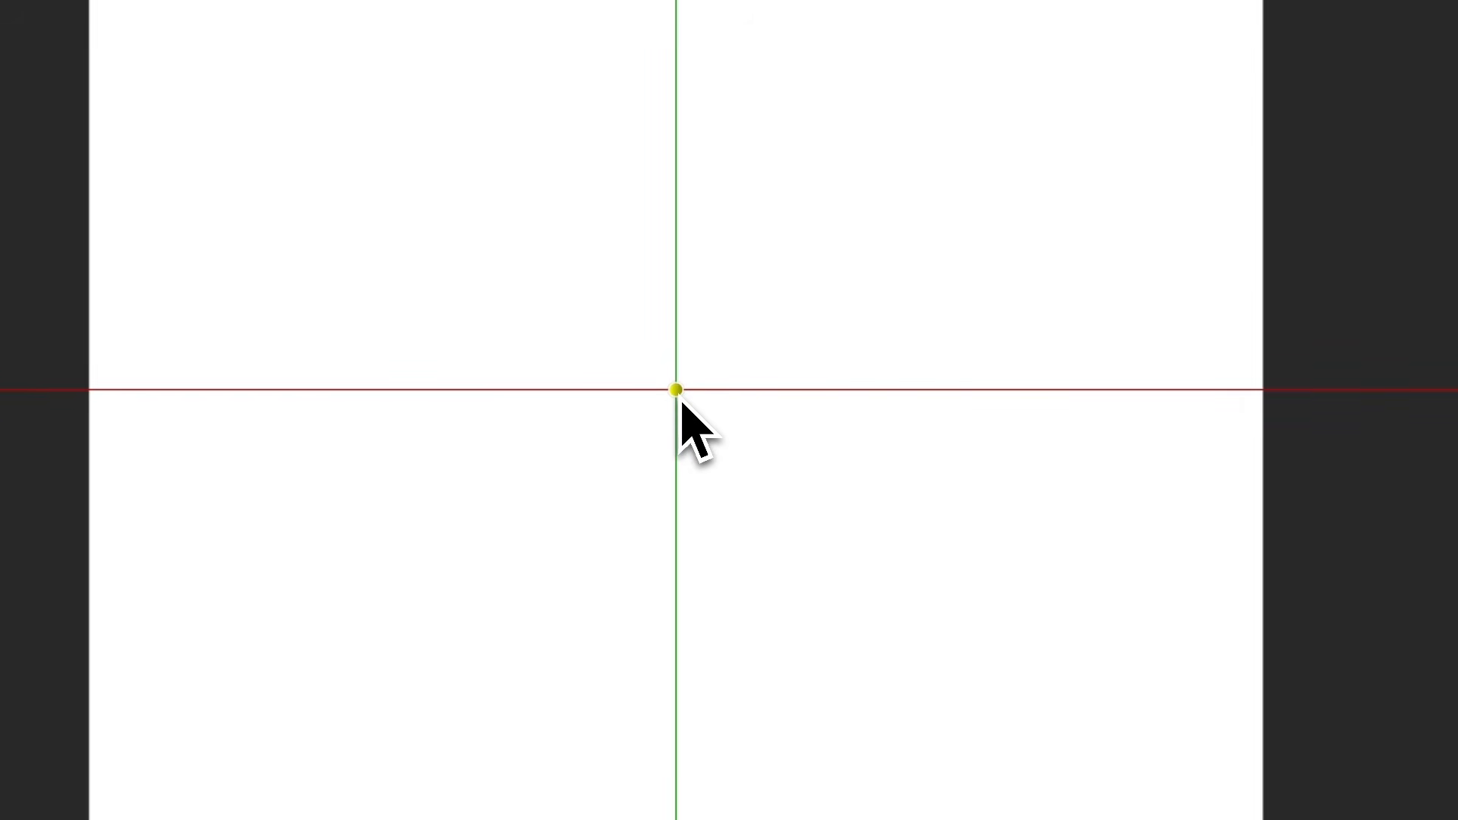
{"action": "mouse_move", "coordinate": [679, 398]}
{"action": "left_mouse_down"}
{"action": "mouse_move", "coordinate": [808, 496]}
{"action": "mouse_move", "coordinate": [748, 507]}
{"action": "mouse_move", "coordinate": [739, 530]}
{"action": "mouse_move", "coordinate": [752, 509]}
{"action": "mouse_move", "coordinate": [716, 522]}
{"action": "mouse_move", "coordinate": [824, 608]}
{"action": "mouse_move", "coordinate": [794, 605]}
{"action": "mouse_move", "coordinate": [865, 618]}
{"action": "mouse_move", "coordinate": [892, 657]}
{"action": "mouse_move", "coordinate": [858, 637]}
{"action": "left_mouse_up"}
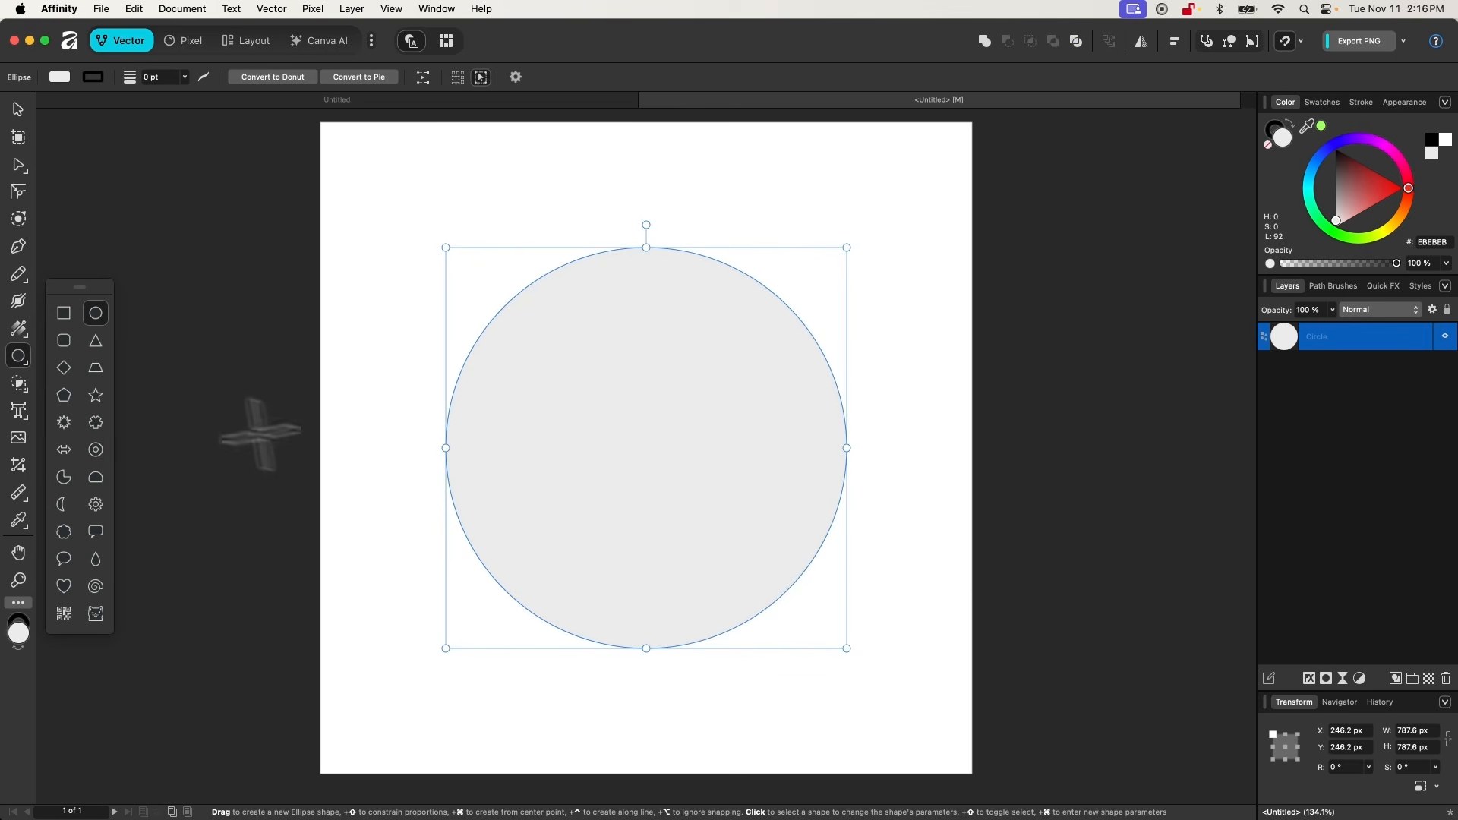
Convert the circle to a text path starting on its upper-left arc and enter "PLACE YOUR TEXT"
{"action": "left_click", "coordinate": [26, 411]}
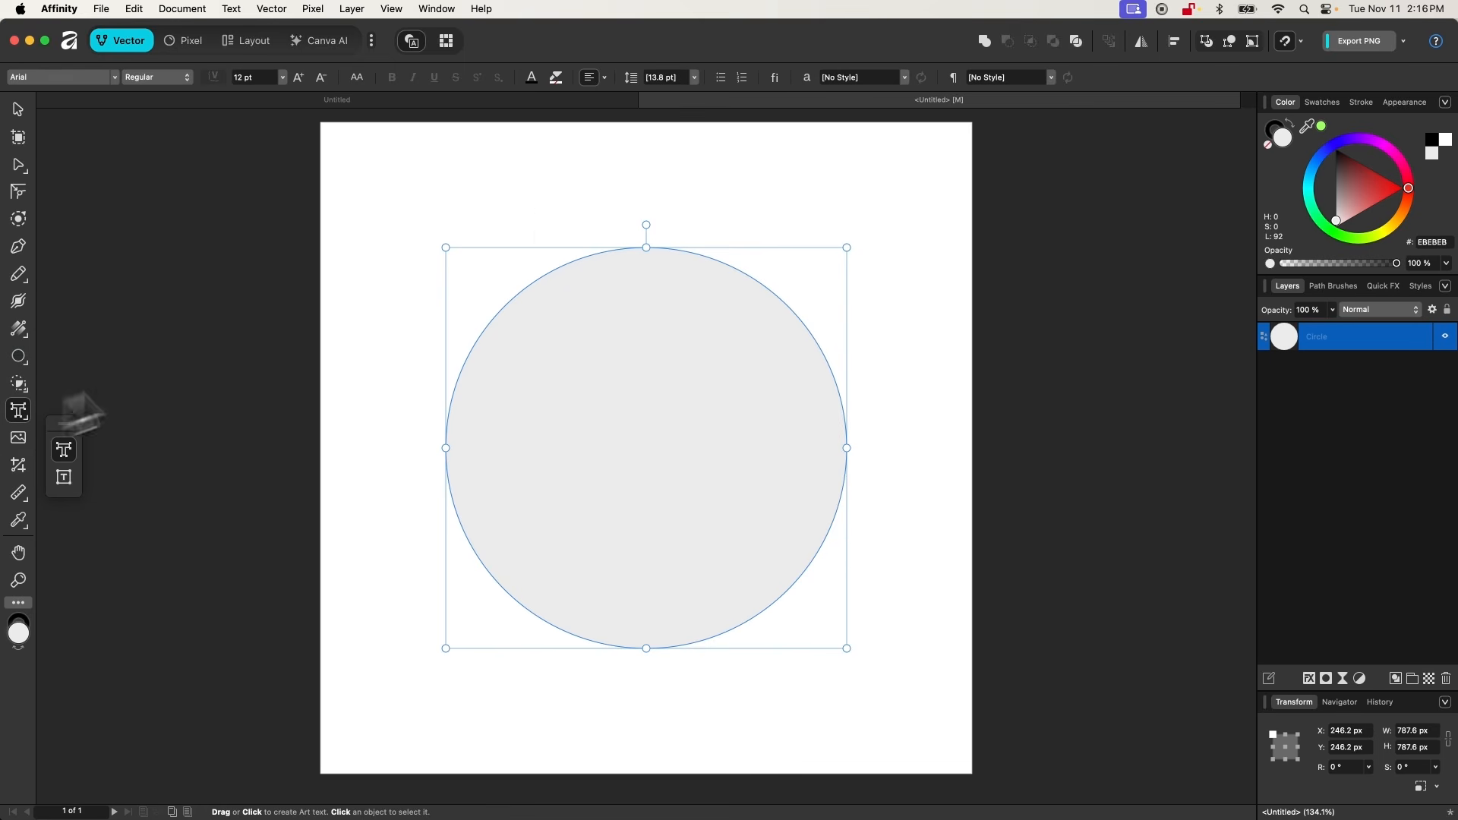
{"action": "scroll", "coordinate": [553, 207], "scroll_direction": "up", "scroll_amount": 5}
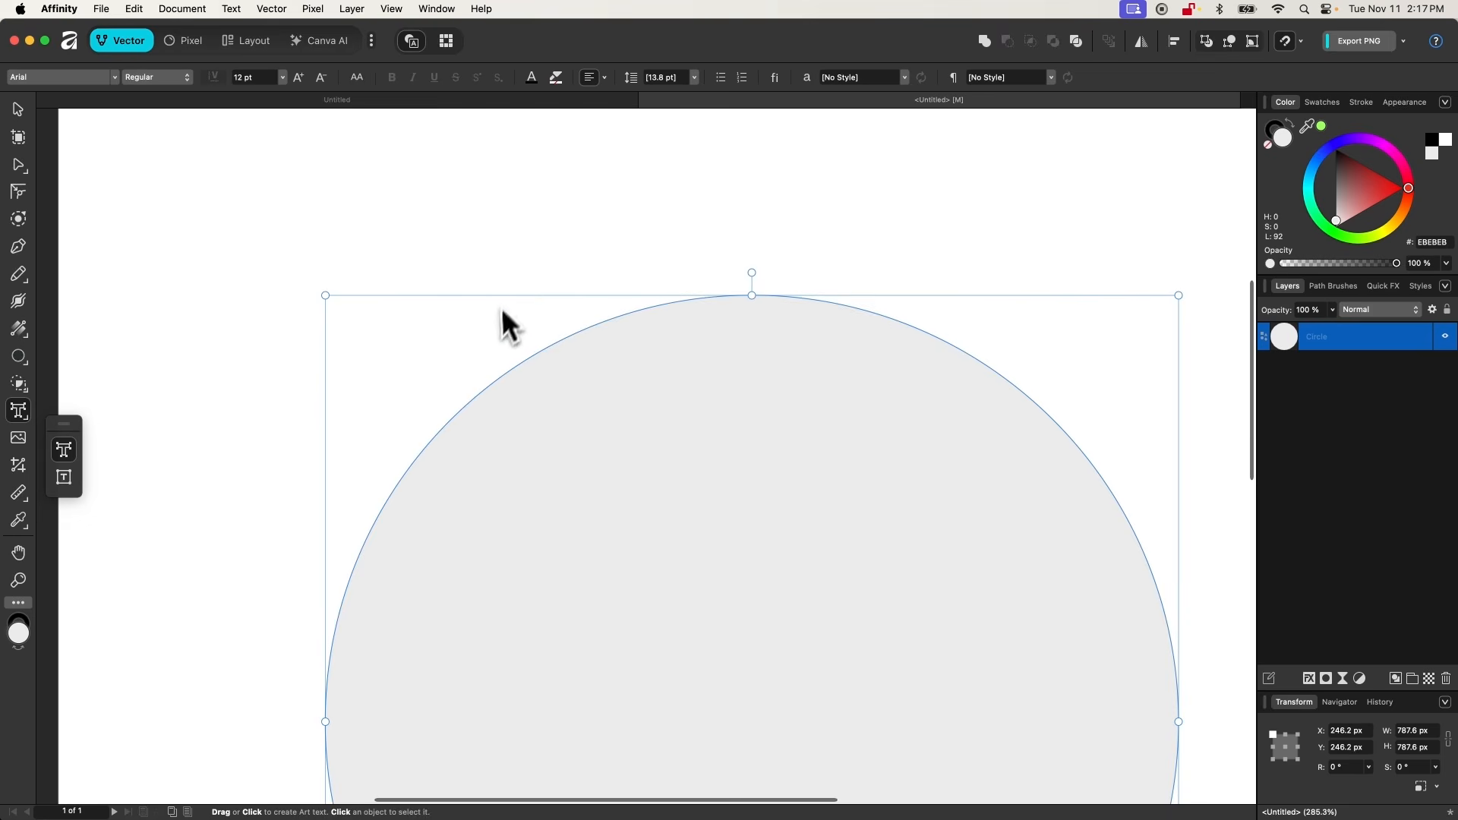
{"action": "scroll", "coordinate": [498, 357], "scroll_direction": "up", "scroll_amount": 2}
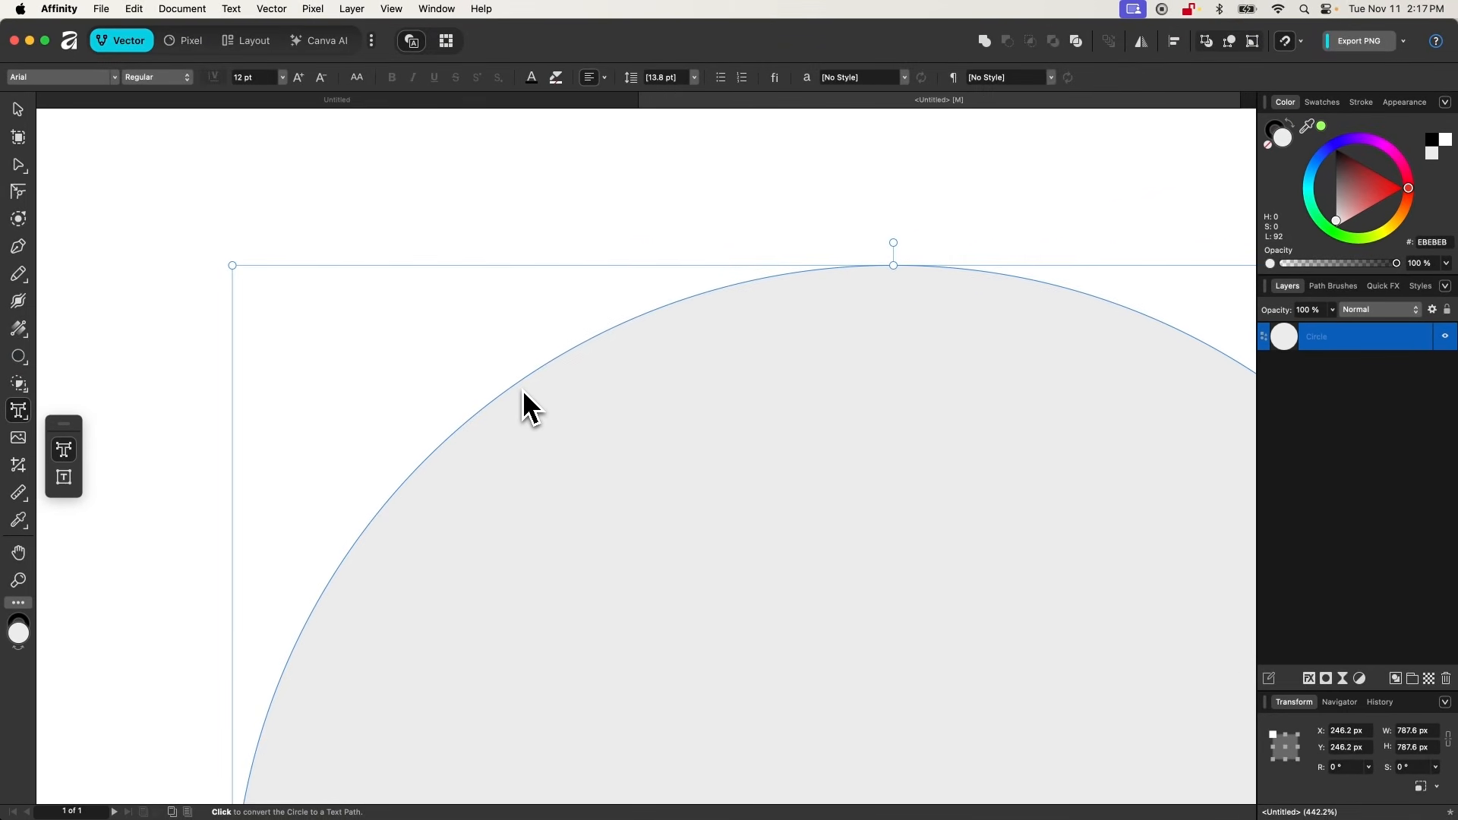
{"action": "scroll", "coordinate": [523, 390], "scroll_direction": "down", "scroll_amount": 5}
{"action": "scroll", "coordinate": [522, 389], "scroll_direction": "down", "scroll_amount": 2}
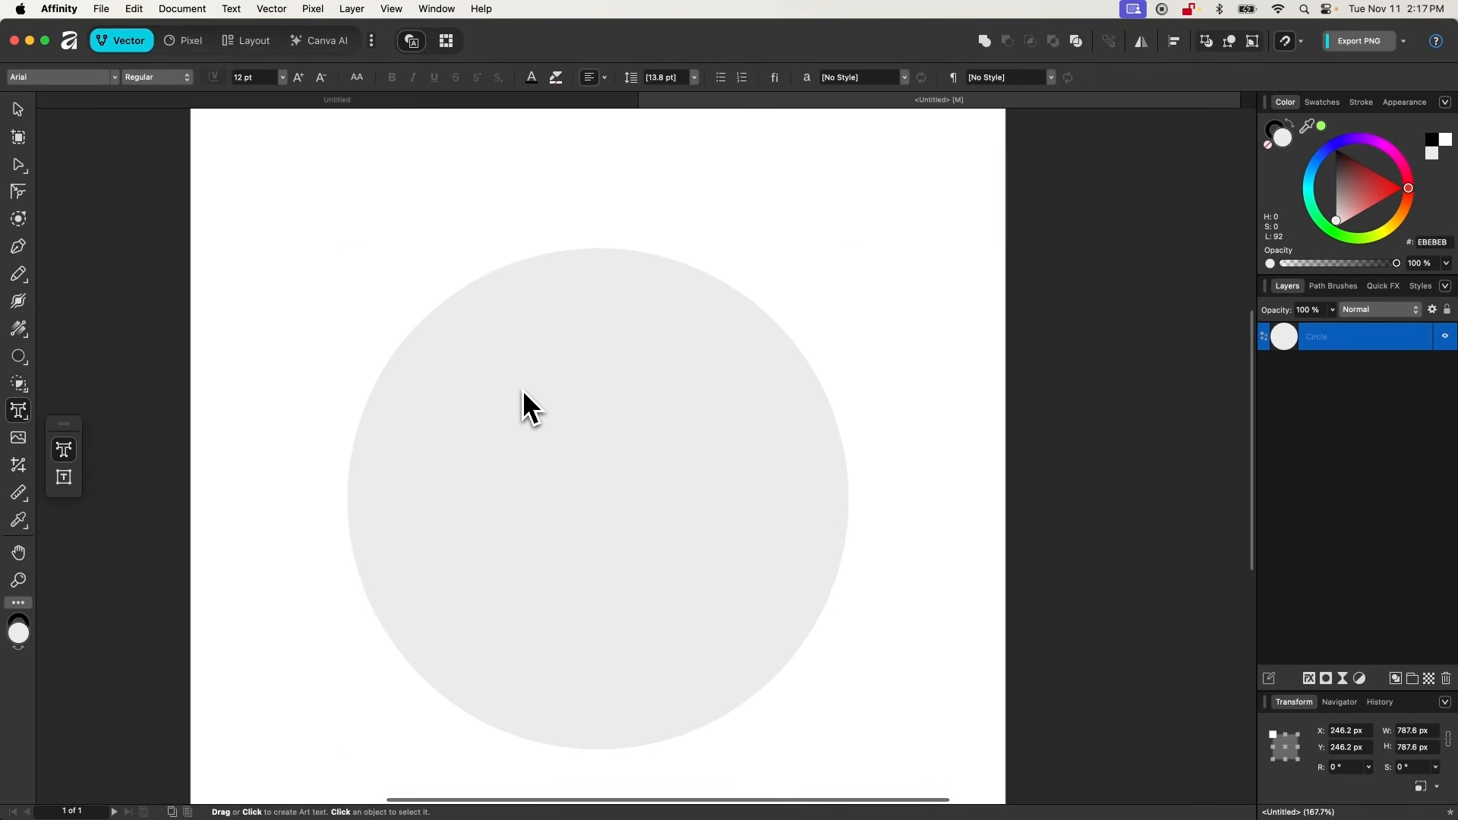
{"action": "scroll", "coordinate": [523, 390], "scroll_direction": "down", "scroll_amount": 1}
{"action": "scroll", "coordinate": [523, 389], "scroll_direction": "down", "scroll_amount": 1}
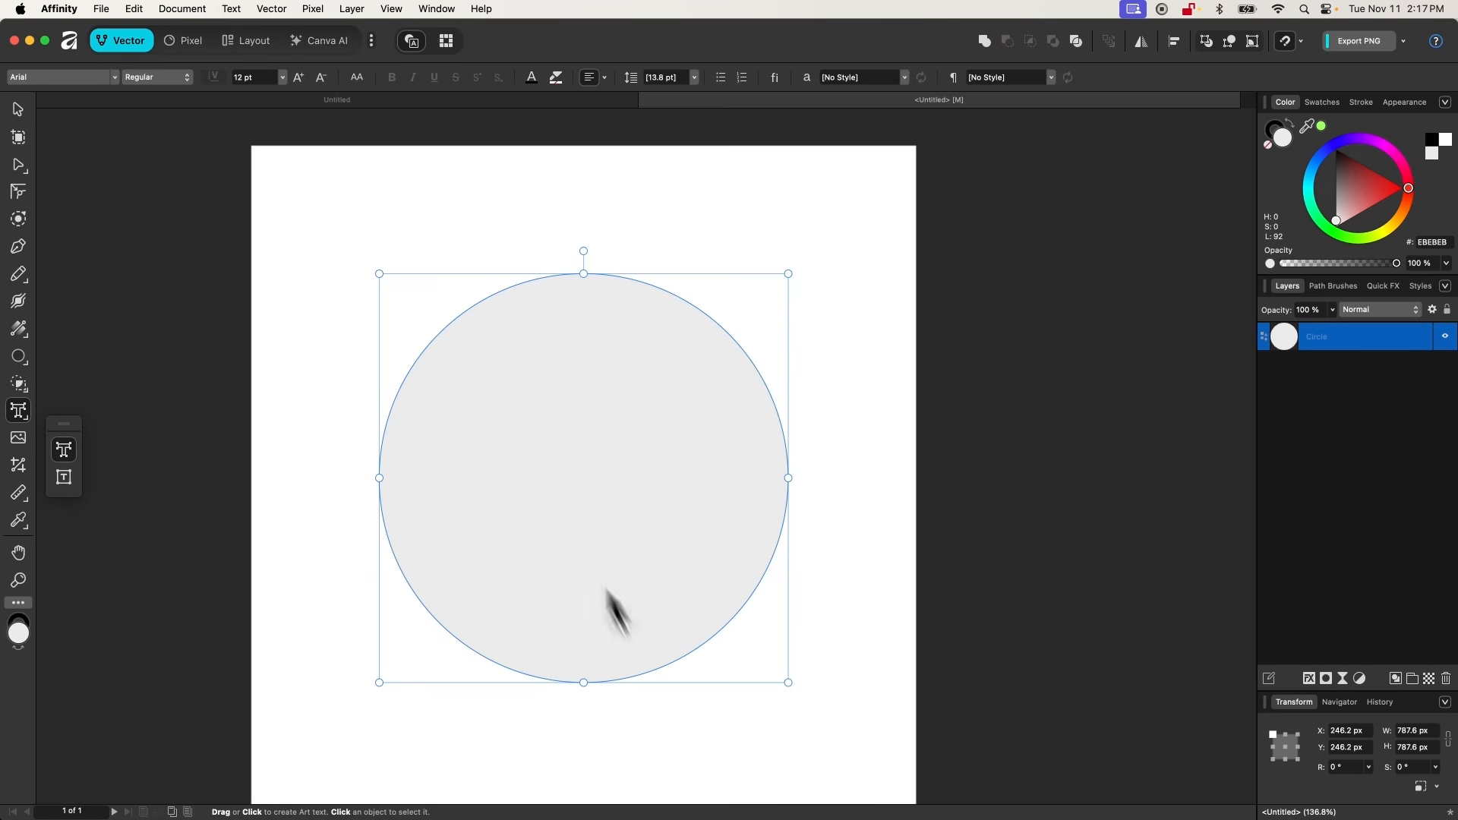
{"action": "scroll", "coordinate": [425, 270], "scroll_direction": "up", "scroll_amount": 5}
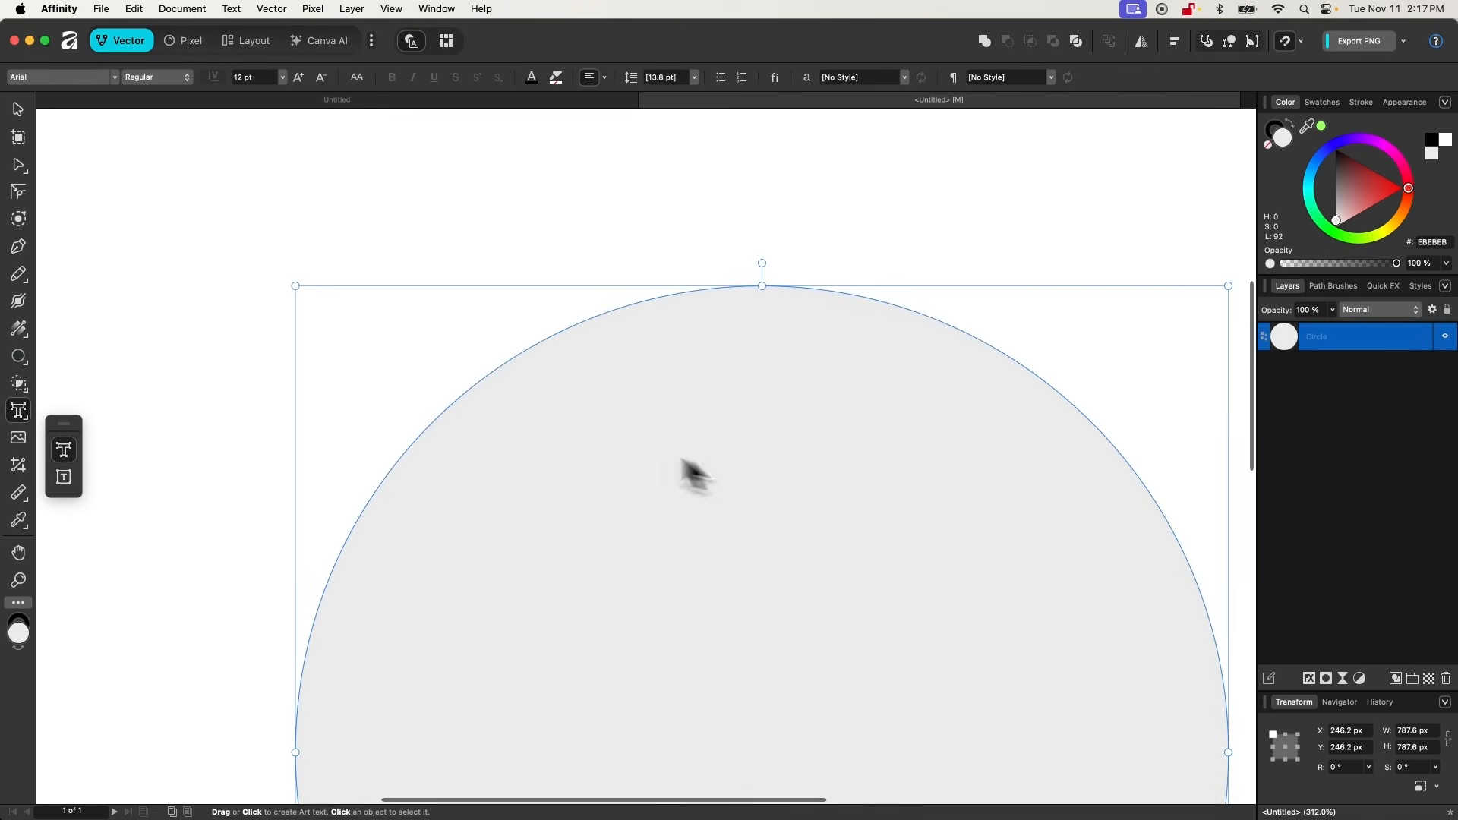
{"action": "scroll", "coordinate": [471, 383], "scroll_direction": "up", "scroll_amount": 3}
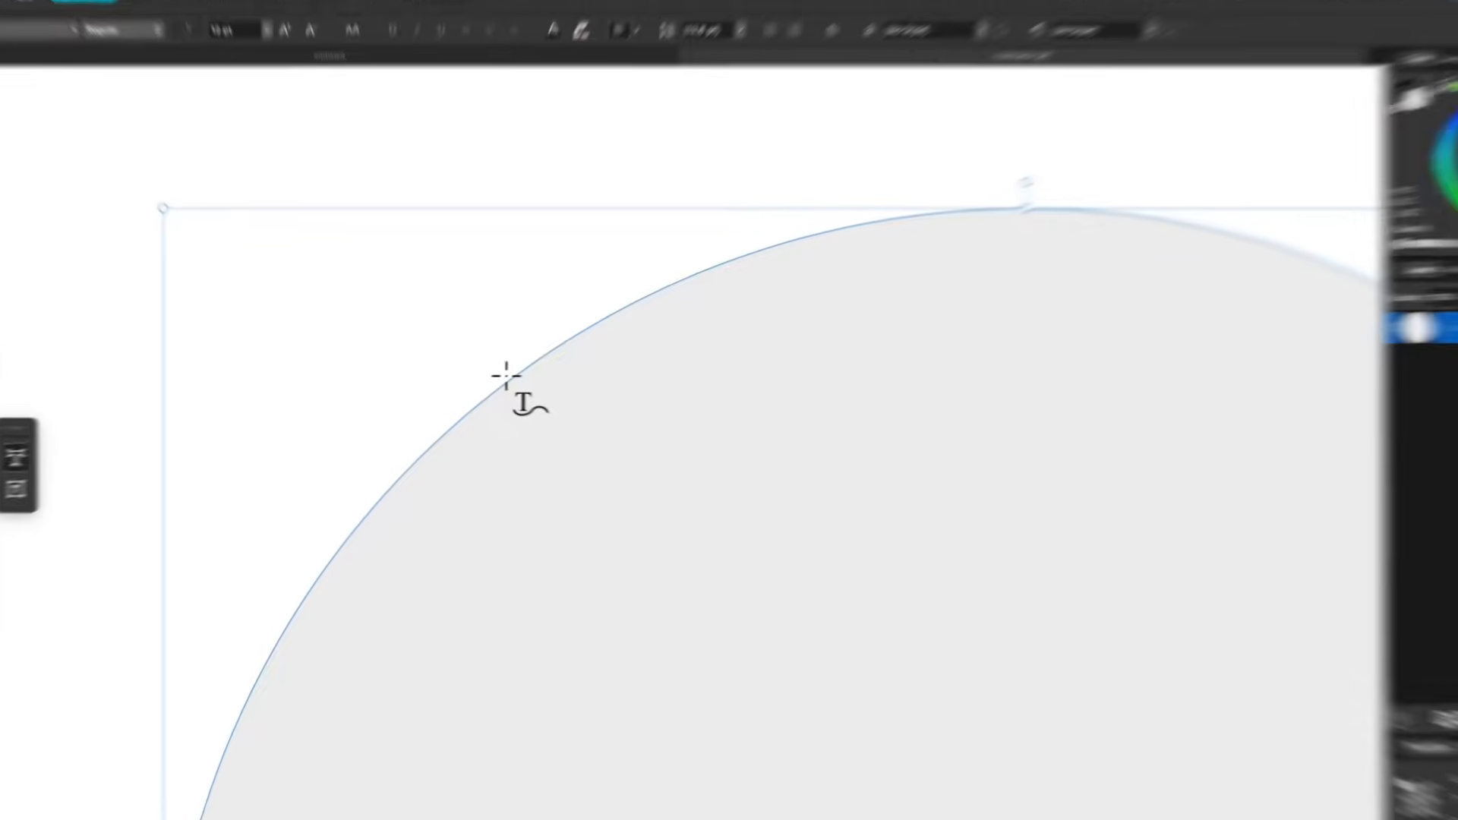
{"action": "left_click", "coordinate": [567, 366]}
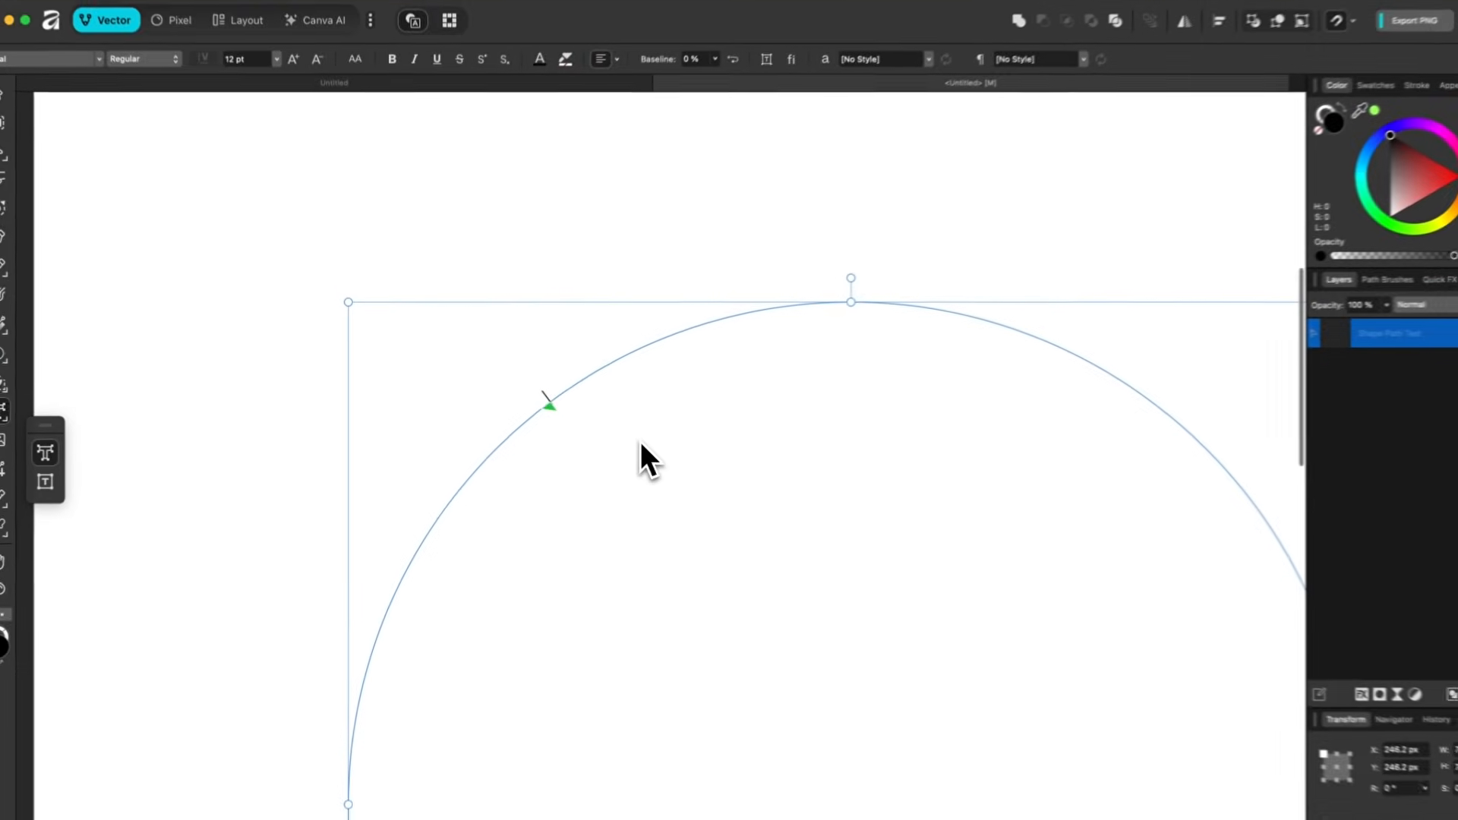
{"action": "type", "text": "PLACE YOUR TEXT"}
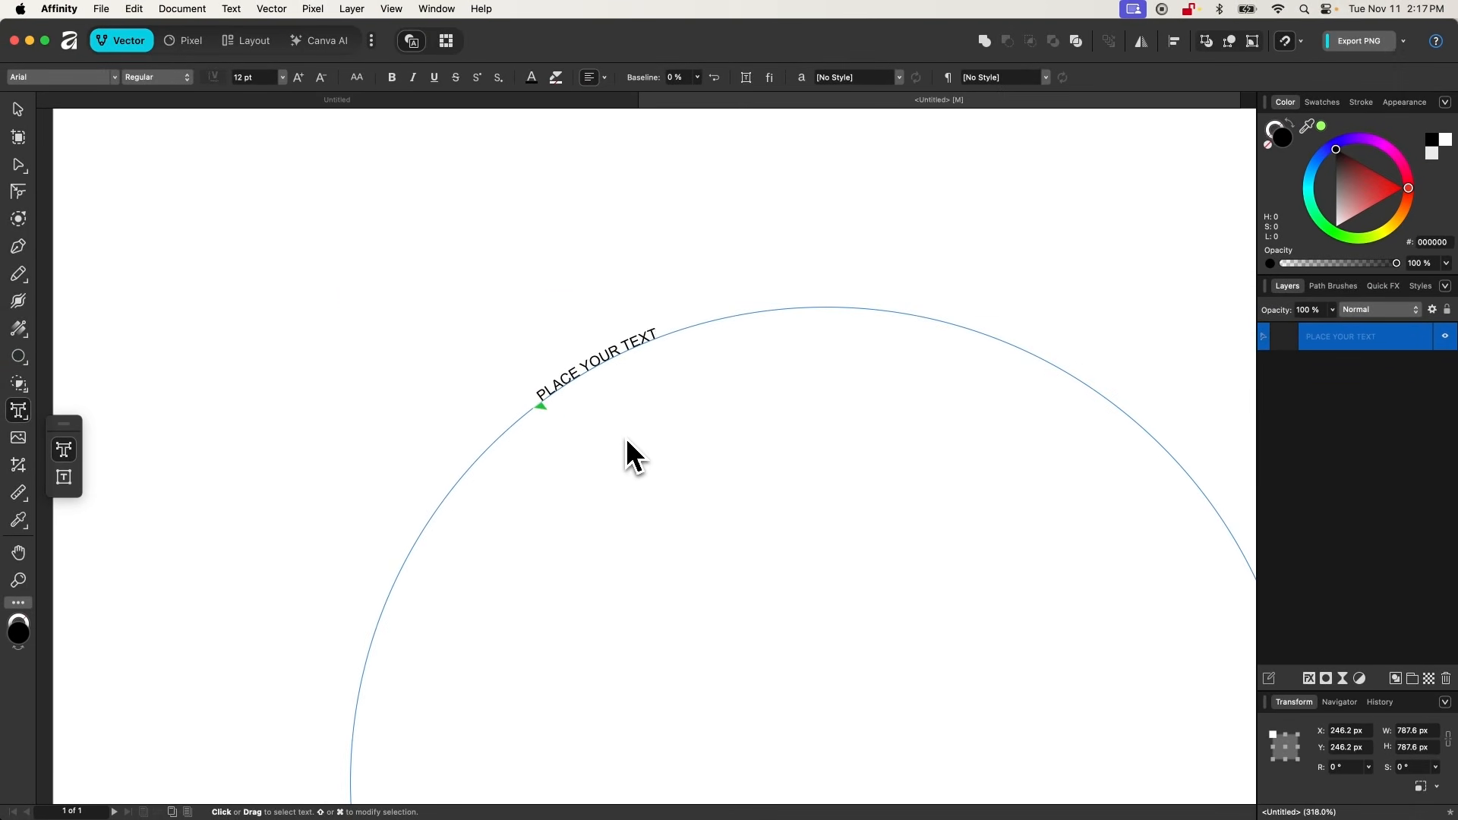
Move the path text's start and end handles to the circle's left and right midpoints and centre-align the text
{"action": "scroll", "coordinate": [634, 456], "scroll_direction": "down", "scroll_amount": 5}
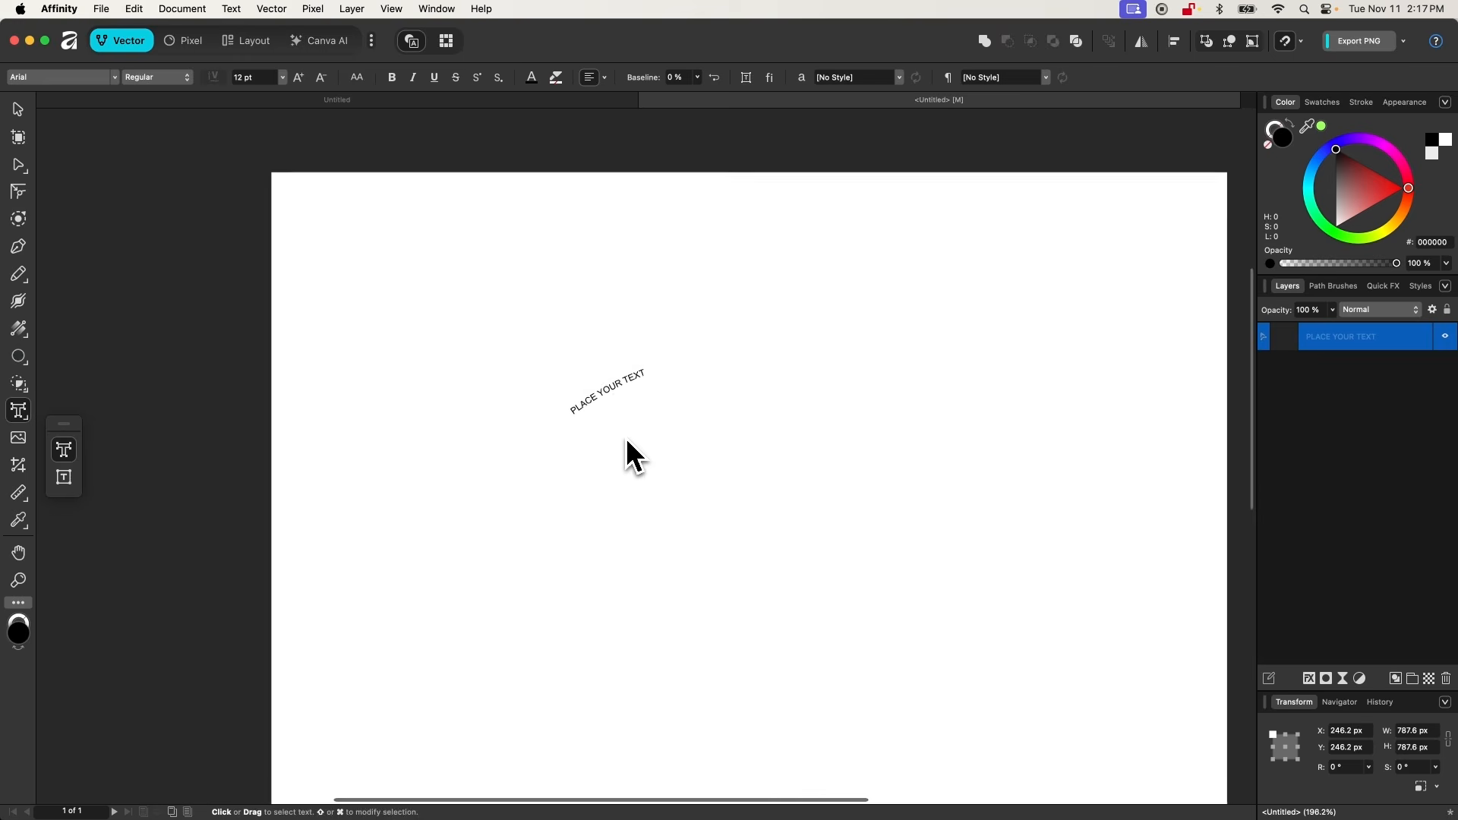
{"action": "scroll", "coordinate": [634, 455], "scroll_direction": "right", "scroll_amount": 2}
{"action": "scroll", "coordinate": [634, 455], "scroll_direction": "down", "scroll_amount": 2}
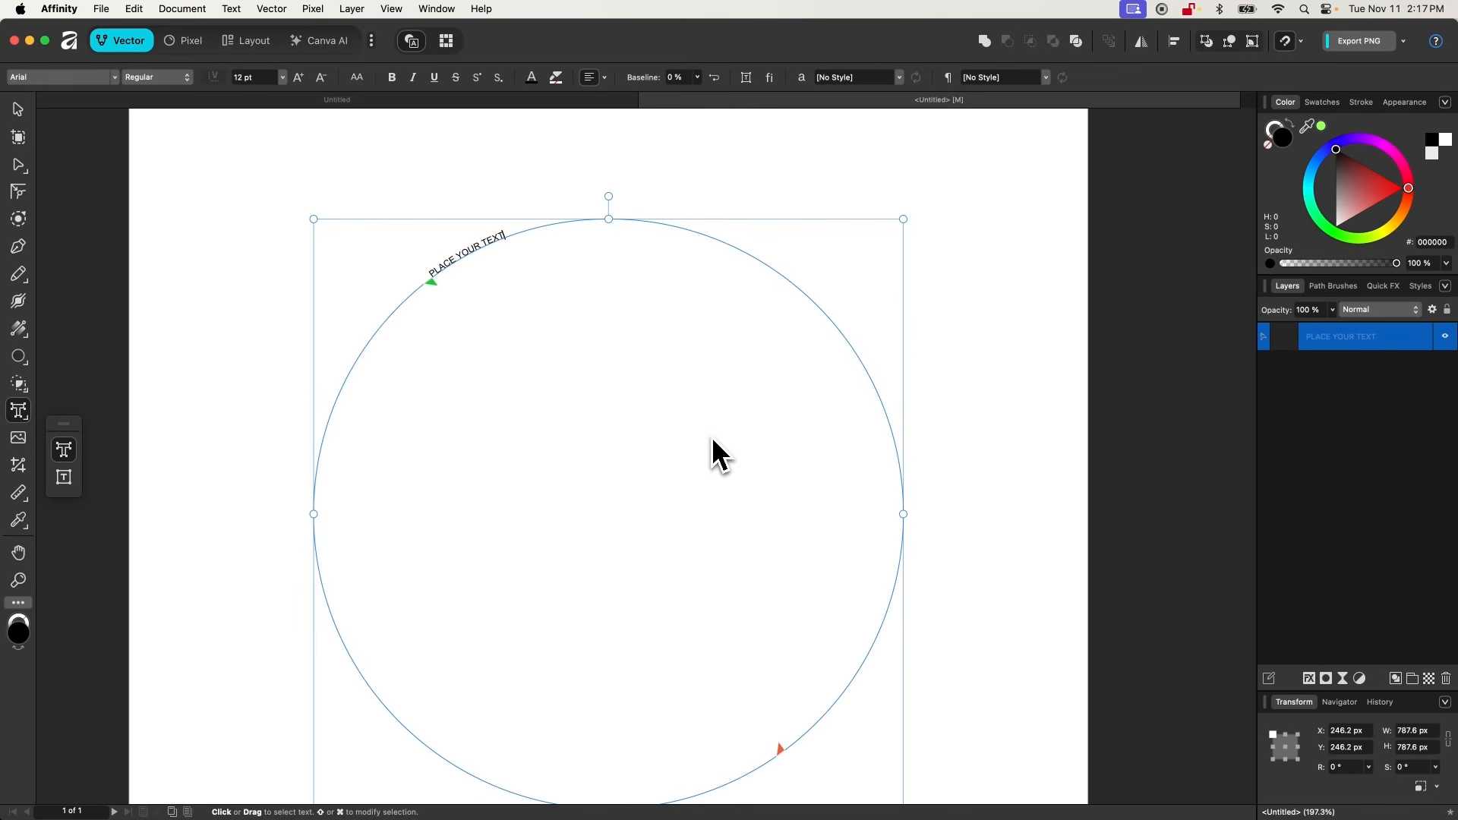
{"action": "left_click_drag", "start_coordinate": [433, 287], "coordinate": [375, 420]}
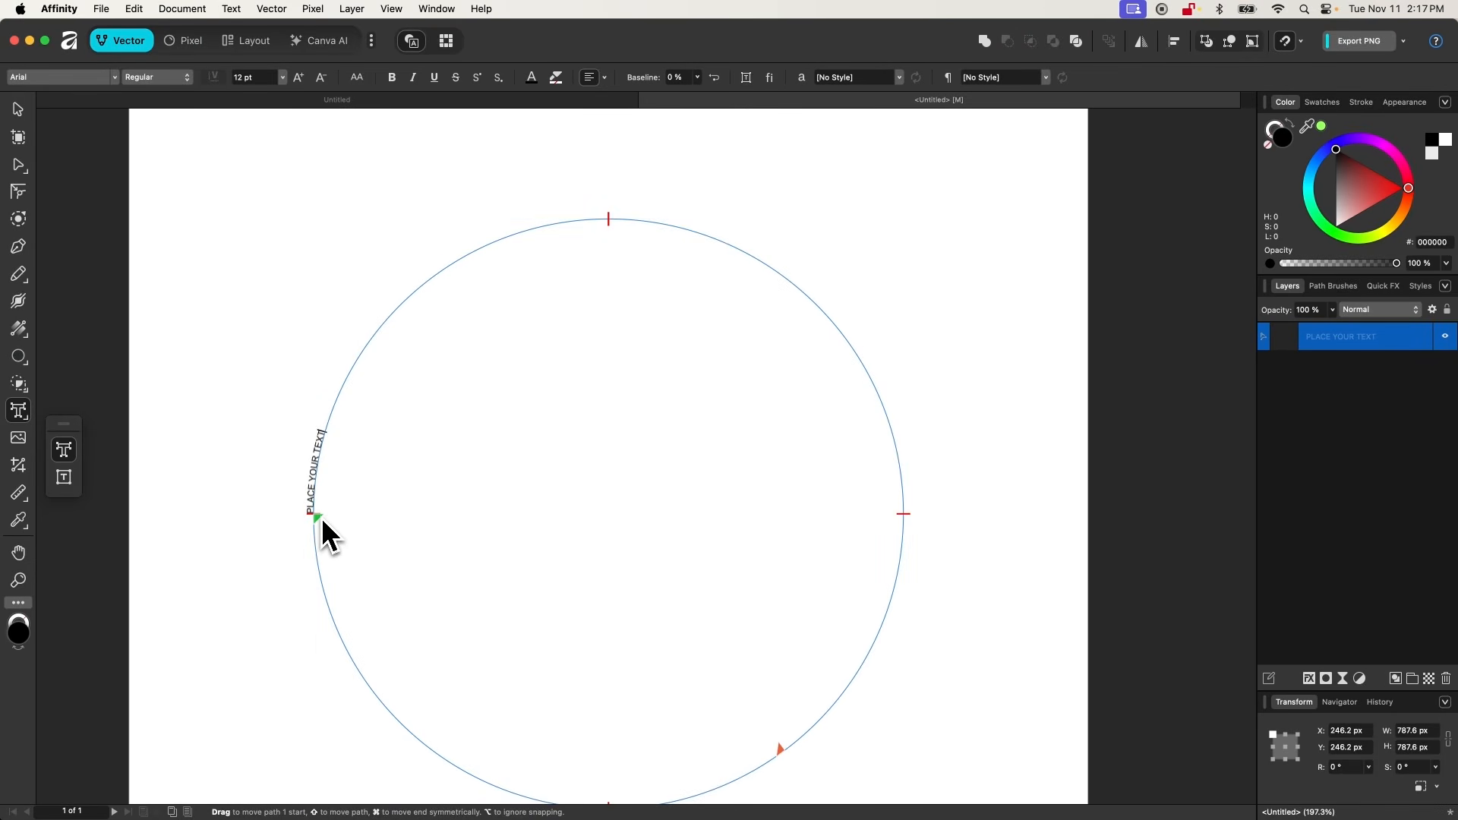
{"action": "left_click_drag", "start_coordinate": [321, 516], "coordinate": [321, 513]}
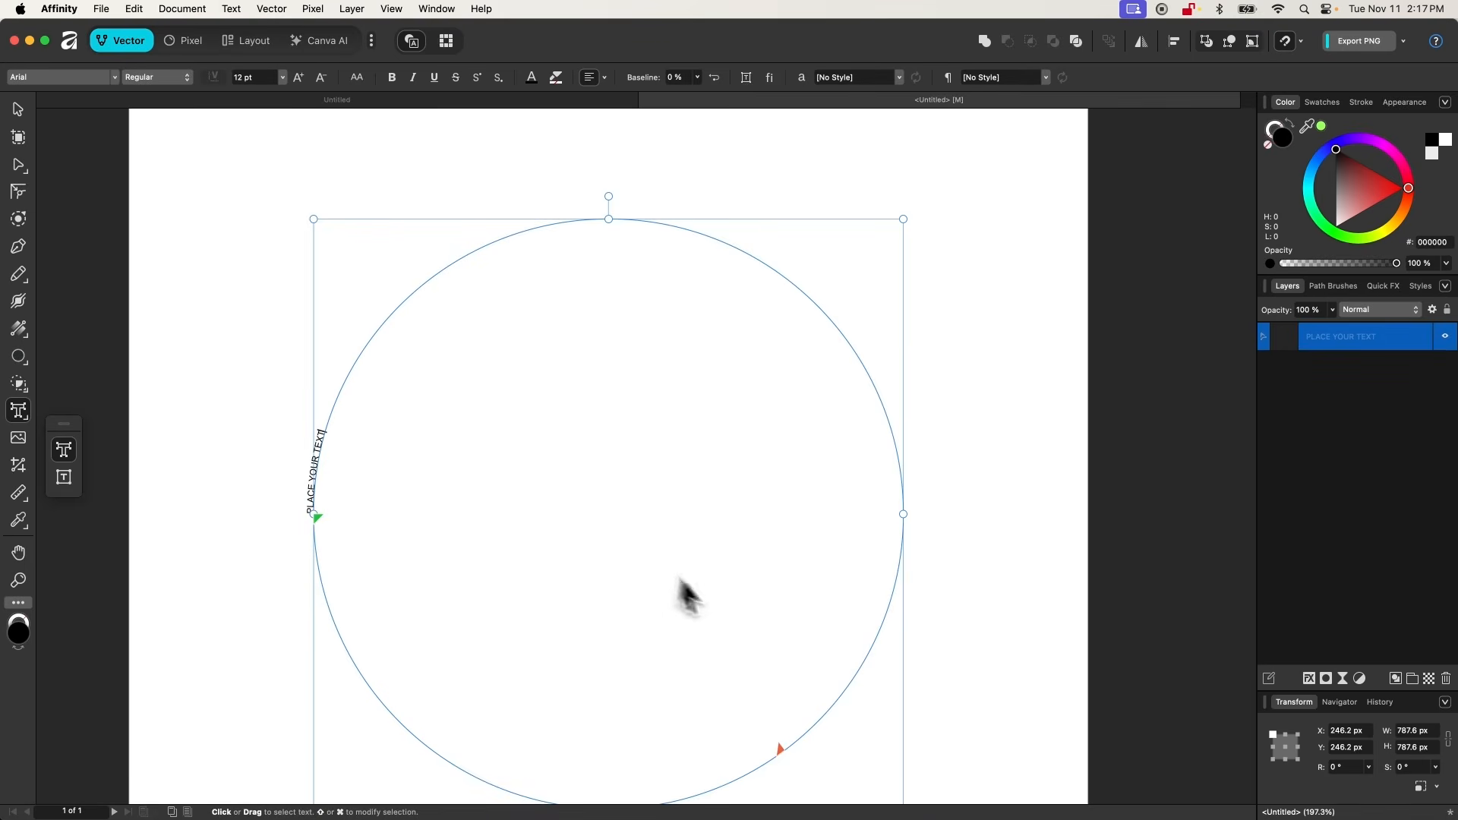
{"action": "left_click_drag", "start_coordinate": [781, 755], "coordinate": [919, 513]}
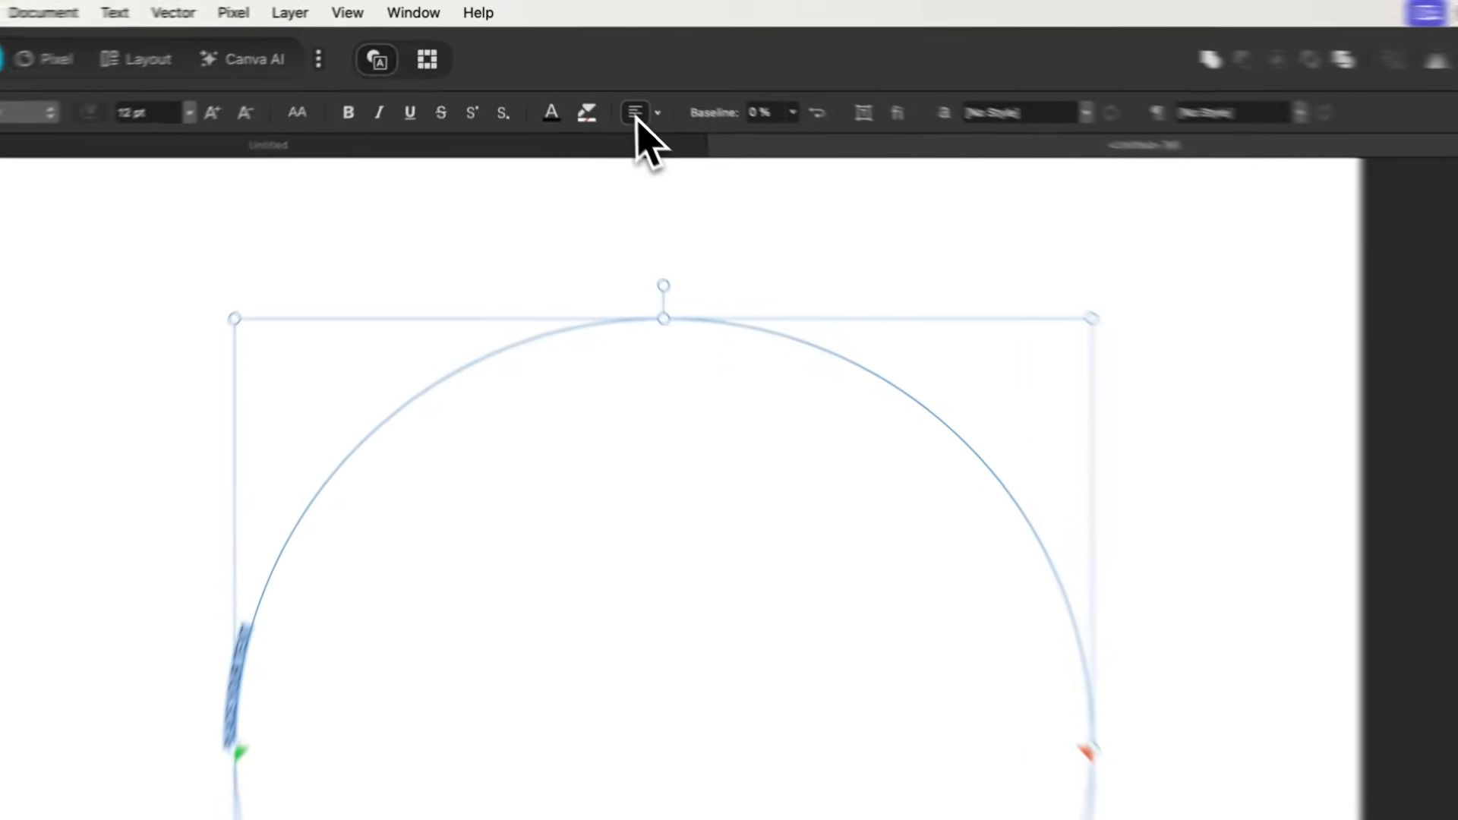
{"action": "left_click", "coordinate": [590, 77]}
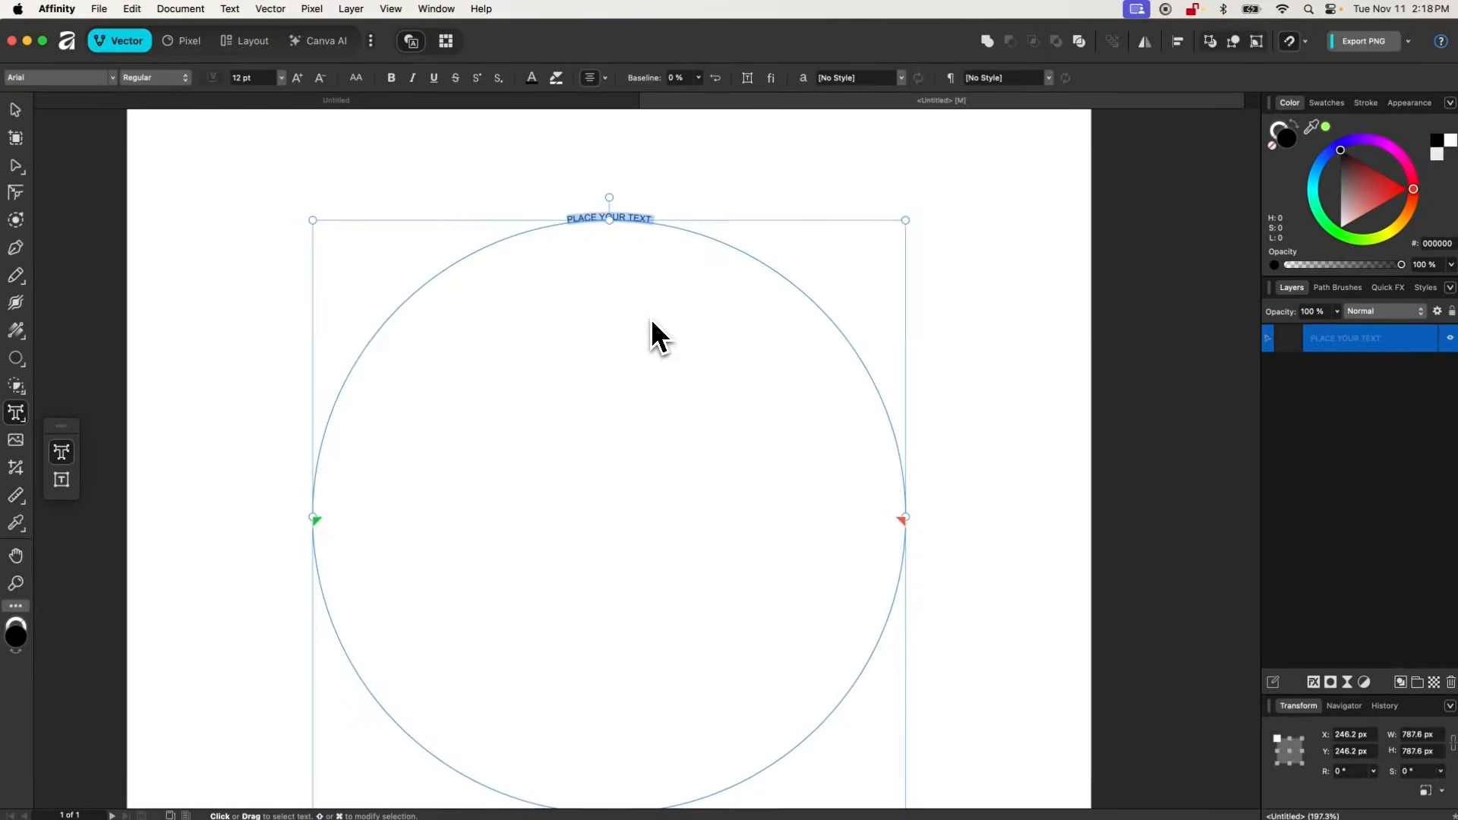
Set the path text's font to Arial Black and its size to 72 pt
{"action": "left_click", "coordinate": [68, 79]}
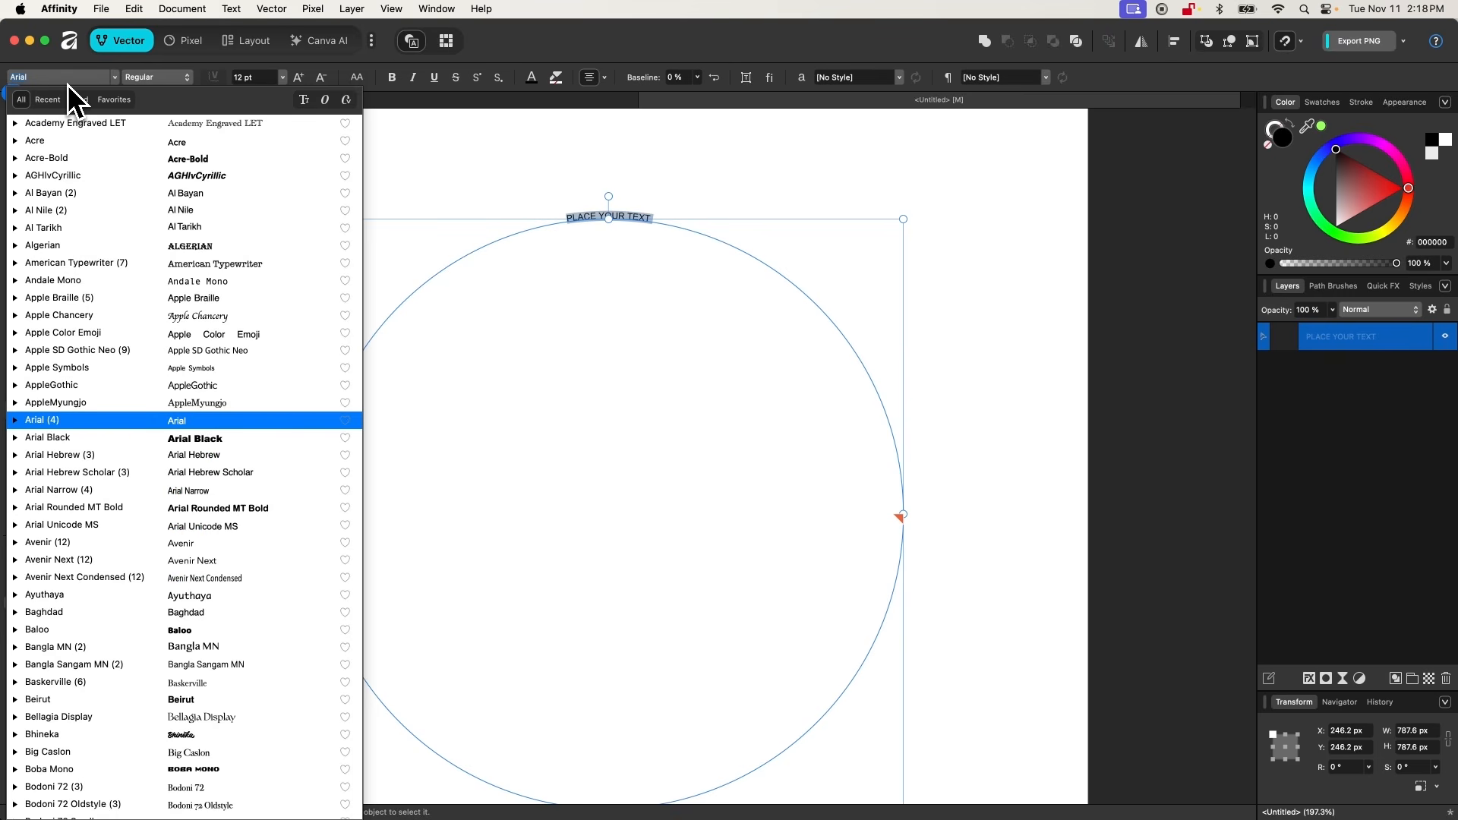
{"action": "left_click", "coordinate": [183, 439]}
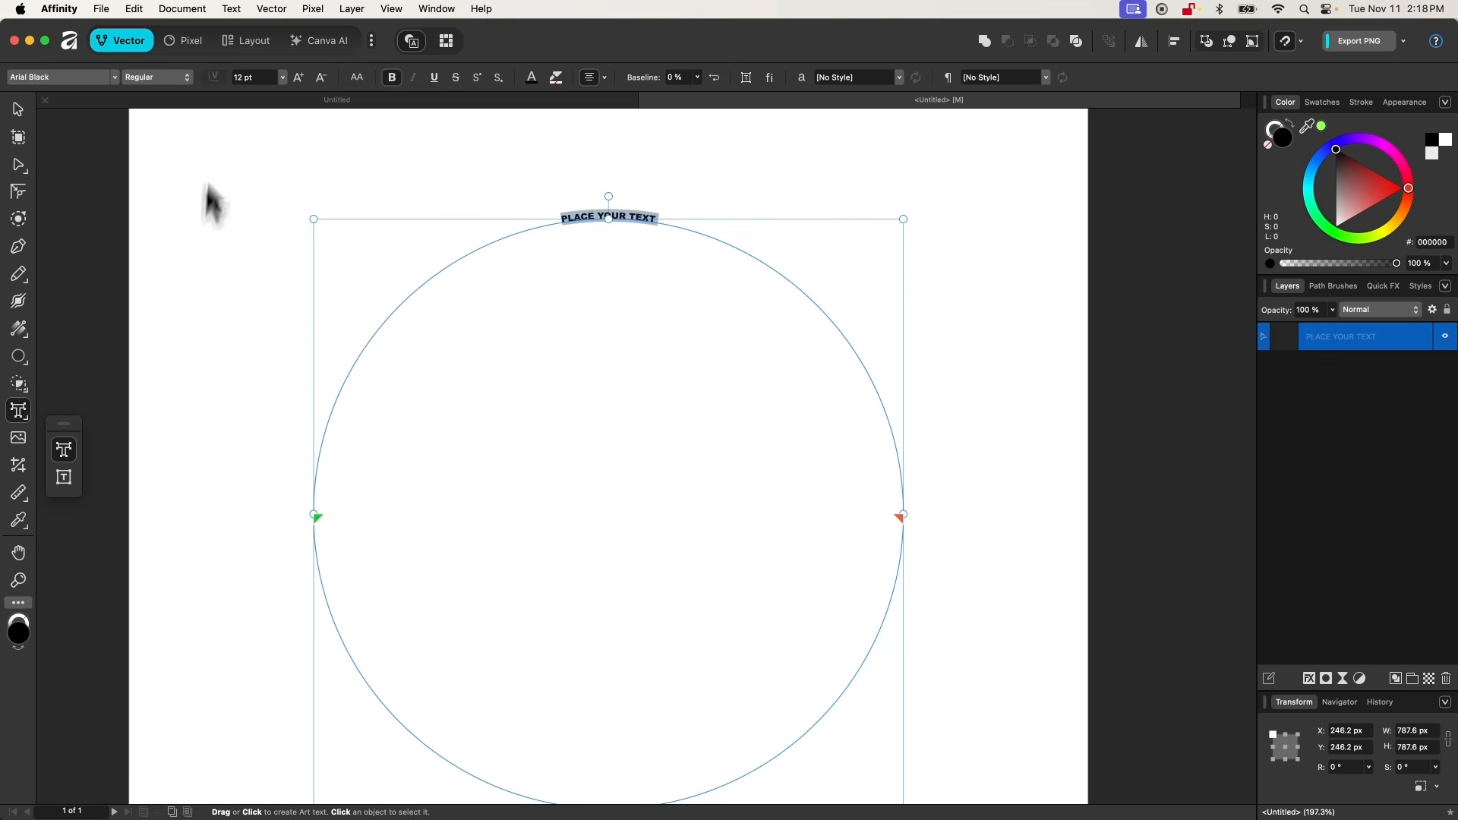
{"action": "left_click", "coordinate": [286, 79]}
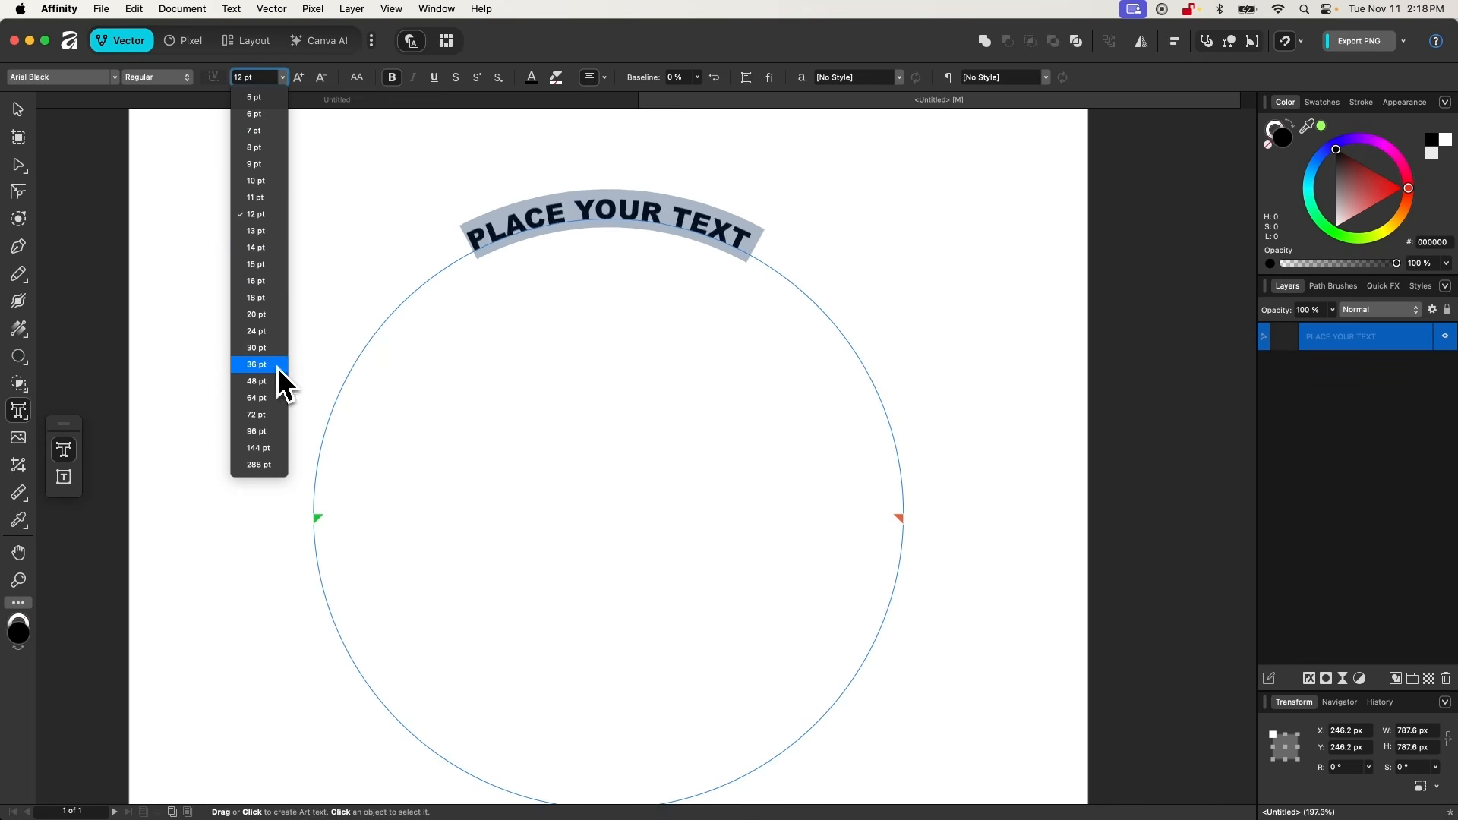
{"action": "left_click", "coordinate": [265, 423]}
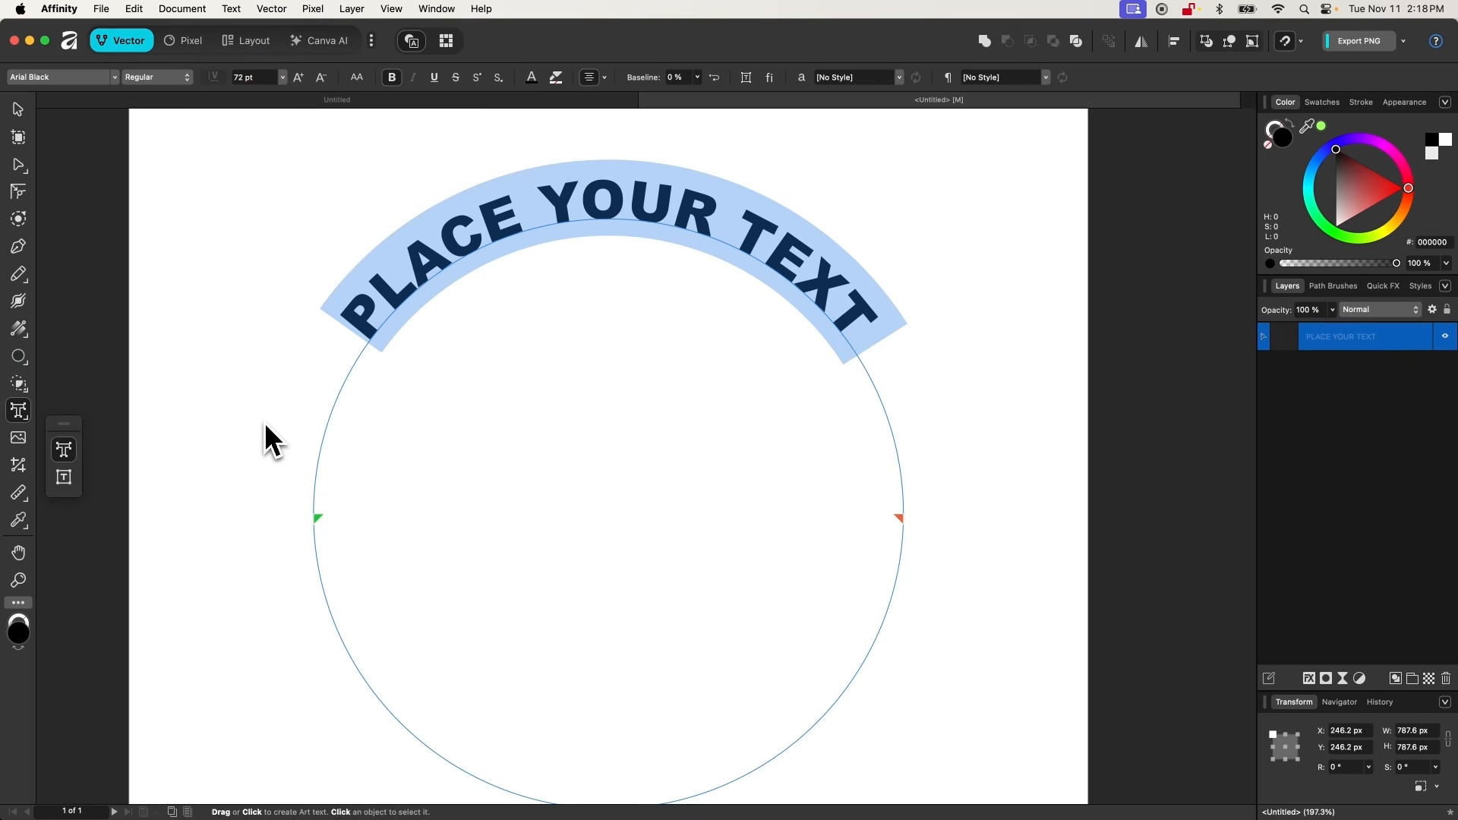
Set the path text's baseline offset to 35 %
{"action": "scroll", "coordinate": [512, 287], "scroll_direction": "up", "scroll_amount": 3}
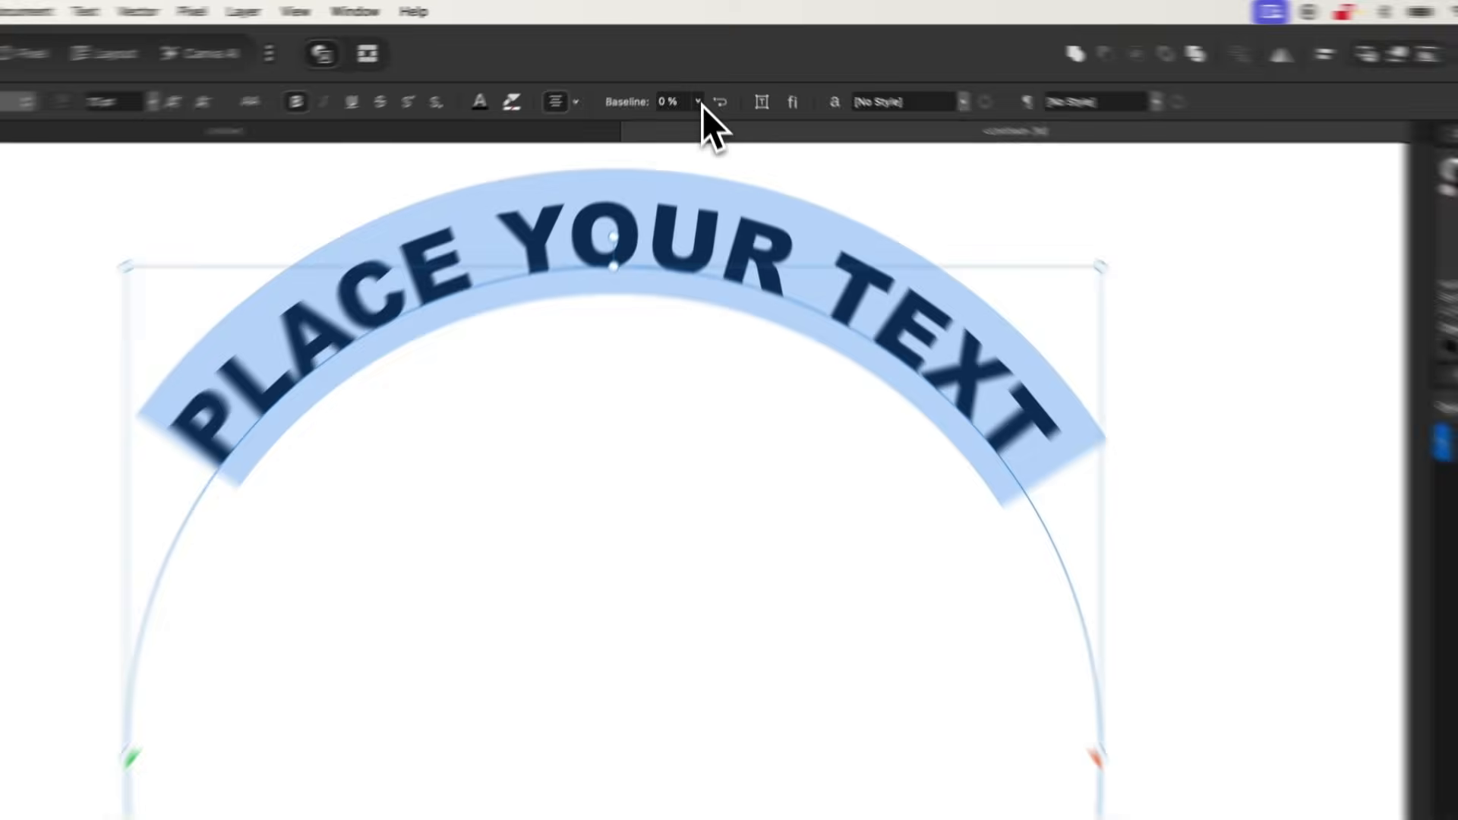
{"action": "left_click", "coordinate": [697, 78]}
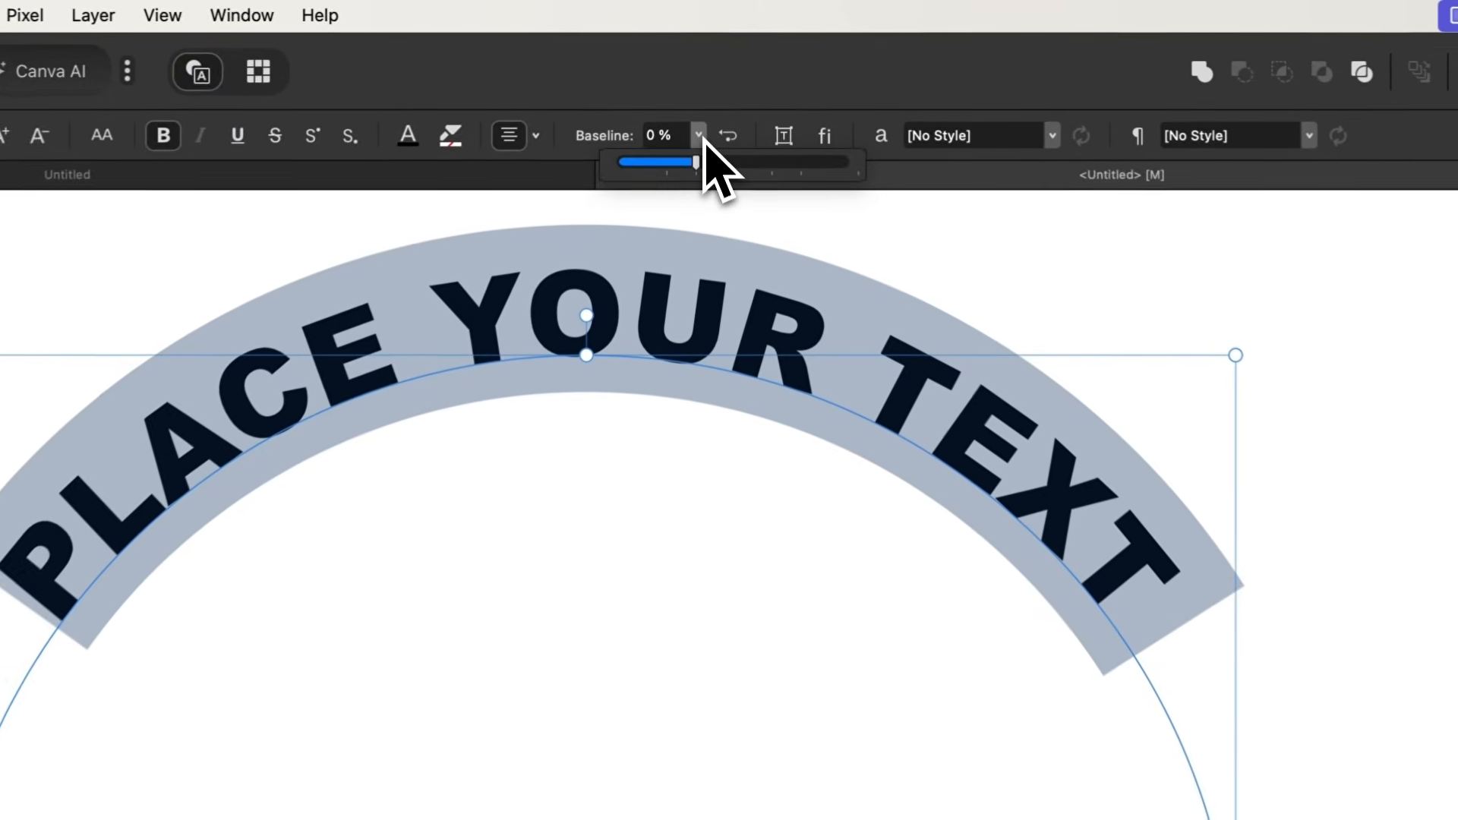
{"action": "left_click_drag", "start_coordinate": [696, 93], "coordinate": [707, 94]}
{"action": "left_click_drag", "start_coordinate": [719, 171], "coordinate": [754, 176]}
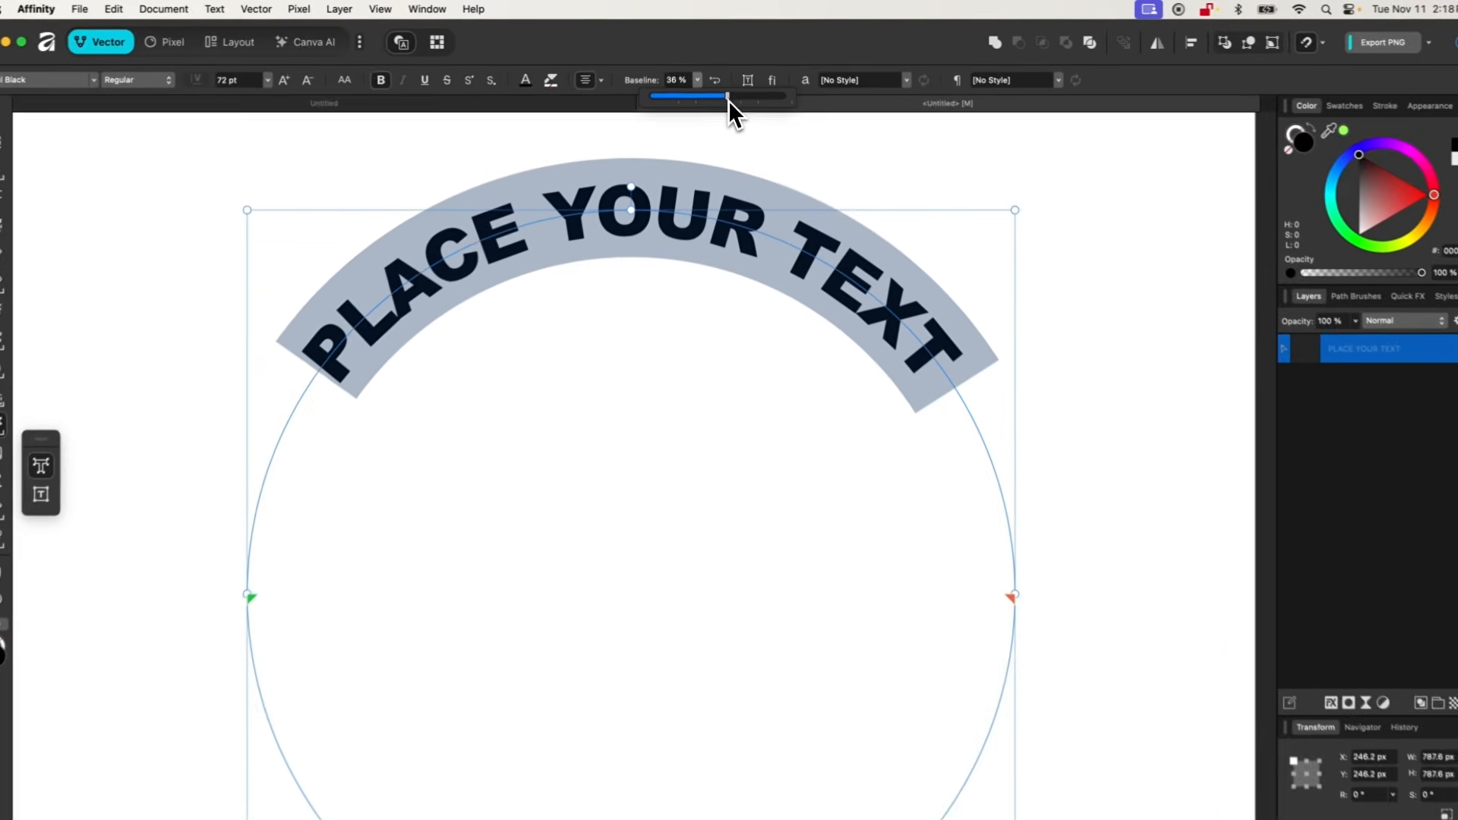
{"action": "left_click_drag", "start_coordinate": [727, 100], "coordinate": [725, 100]}
{"action": "left_click", "coordinate": [733, 61]}
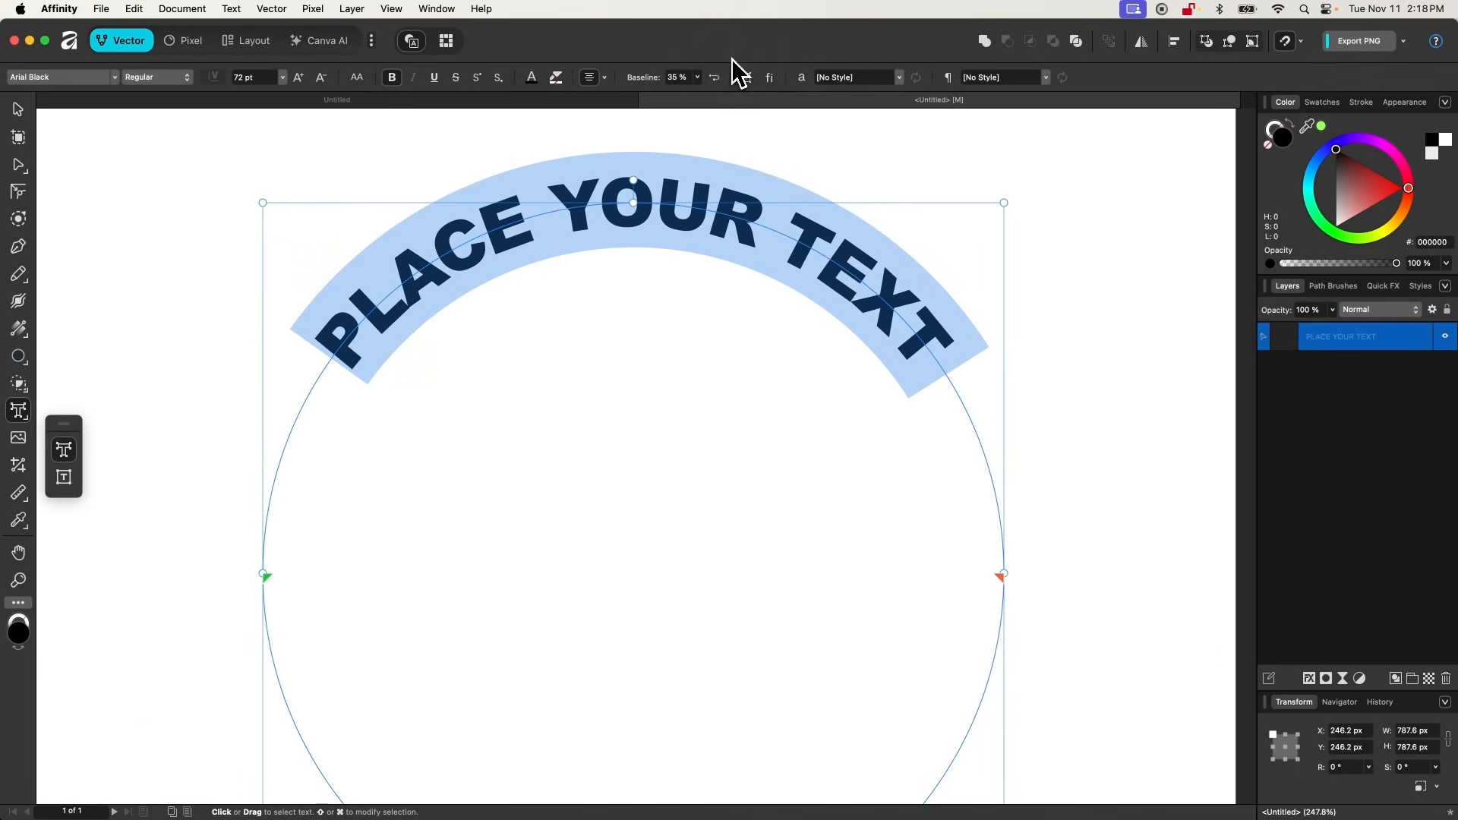
Adjust the tracking of the entire "PLACE YOUR TEXT" line, widening and narrowing it to a slightly looser letter spacing
{"action": "triple_click", "coordinate": [672, 223]}
{"action": "key", "text": "alt+Right"}
{"action": "key", "text": "alt+Left"}
{"action": "key", "text": "alt+Left"}
{"action": "key", "text": "alt+Left"}
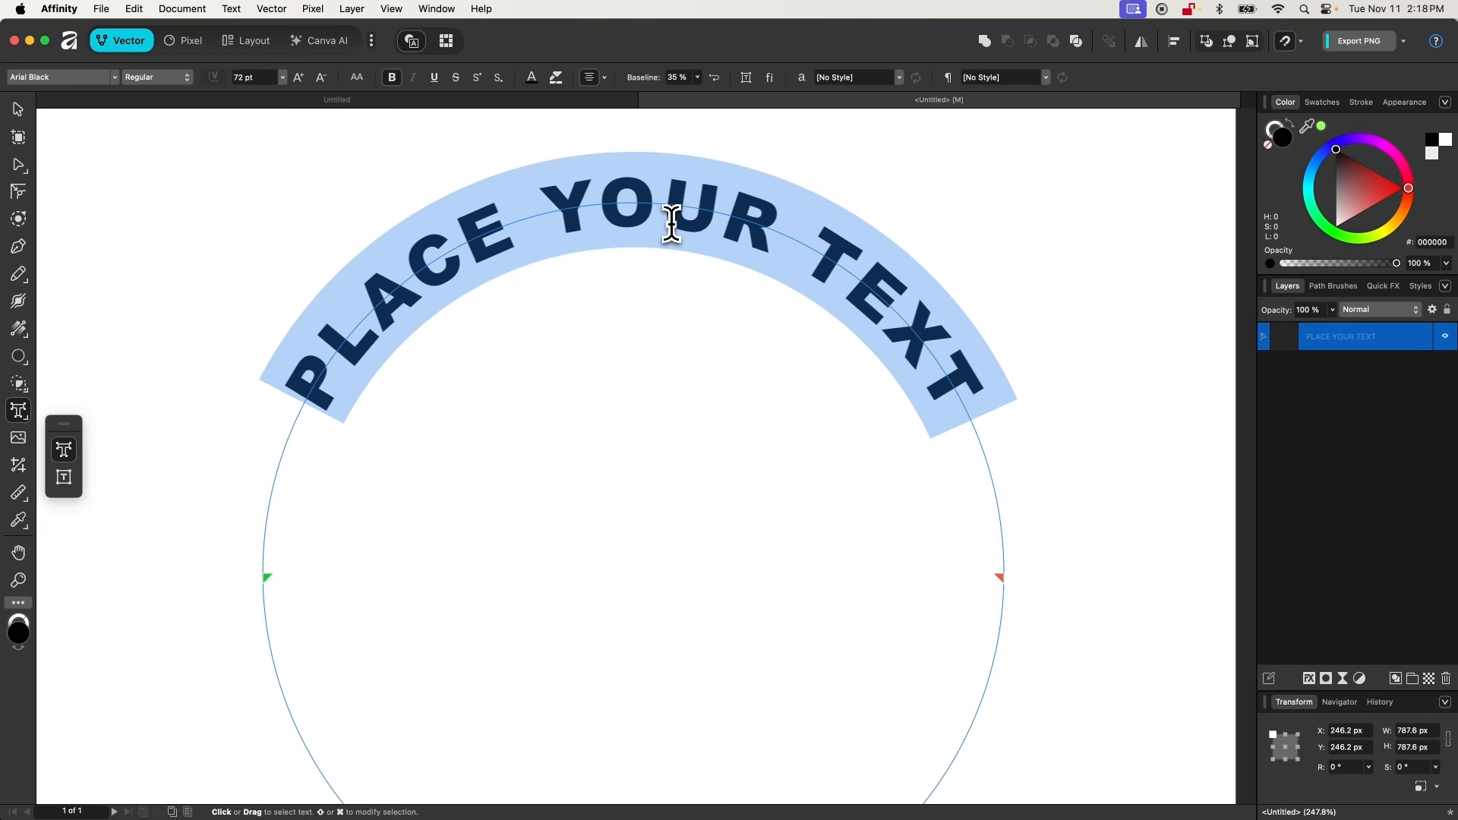
{"action": "key", "text": "alt+Left"}
{"action": "key", "text": "alt+Right"}
{"action": "key", "text": "alt+Right"}
{"action": "key", "text": "alt+Right"}
{"action": "key", "text": "alt+Right"}
{"action": "key", "text": "alt+Left"}
{"action": "key", "text": "alt+Left"}
{"action": "key", "text": "alt+Left"}
{"action": "key", "text": "alt+Left"}
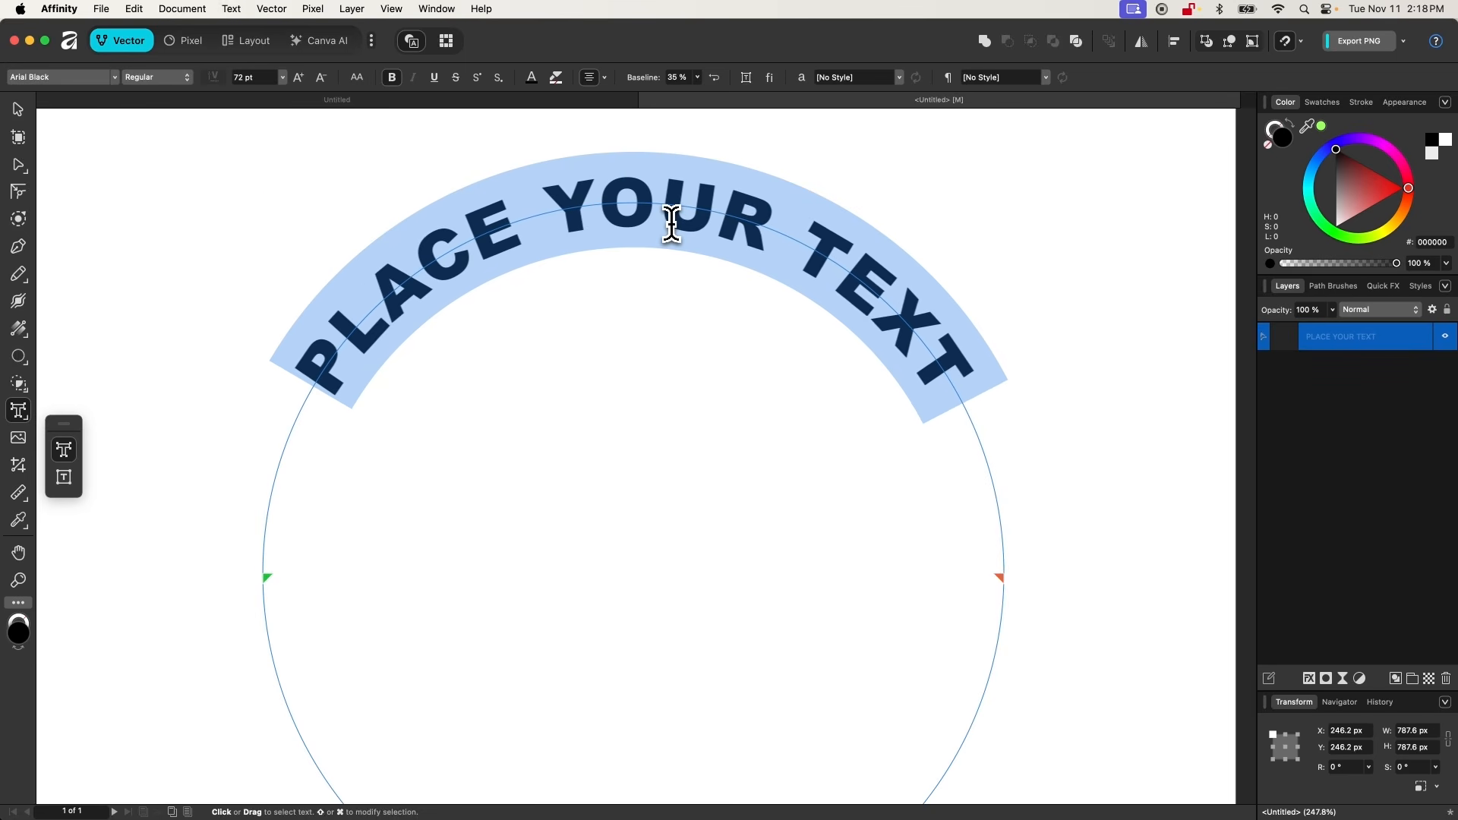
Tighten the kerning at the word TEXT by adjusting individual character gaps
{"action": "key", "text": "Right"}
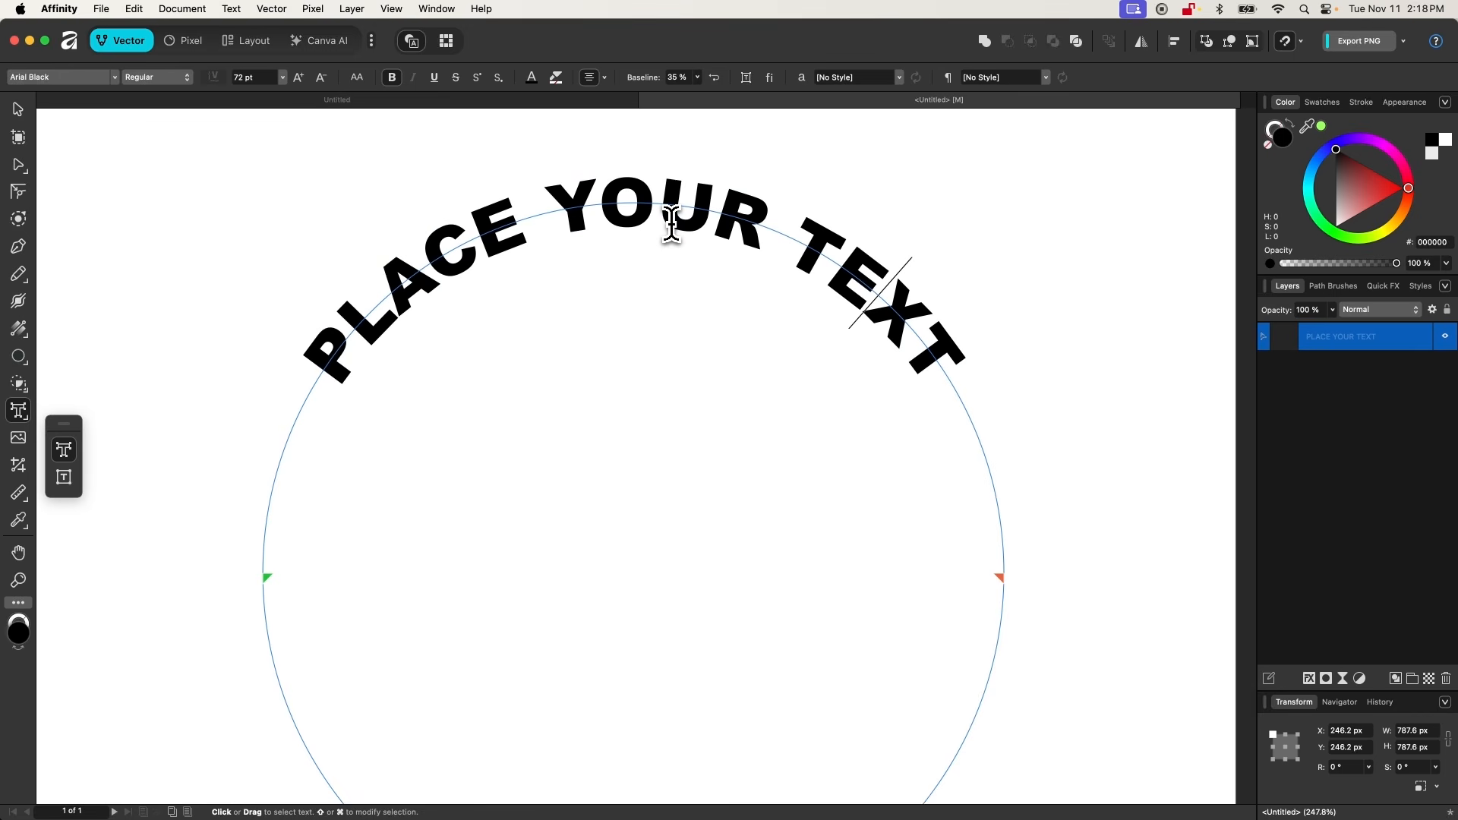
{"action": "key", "text": "alt+Left"}
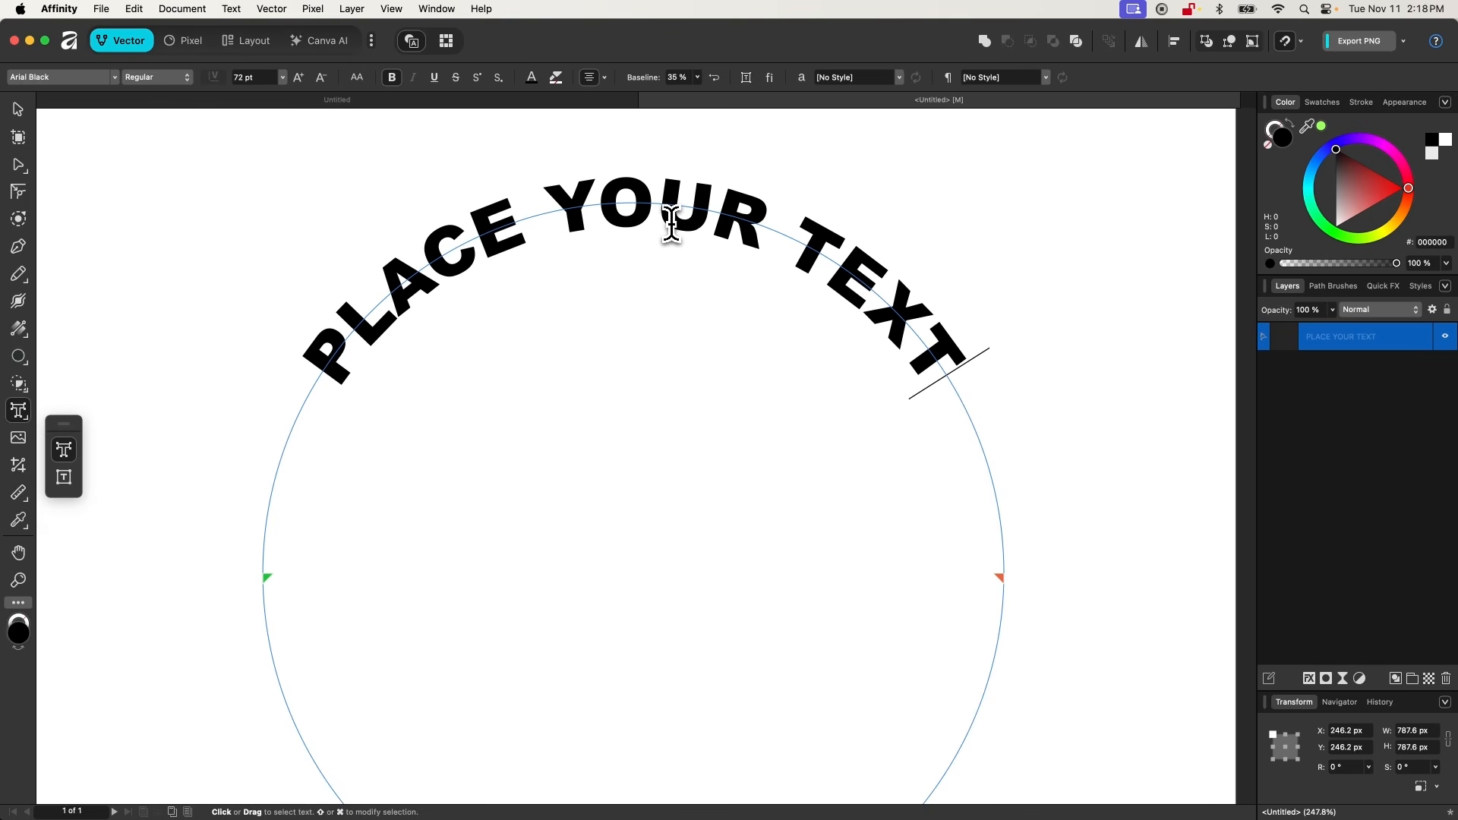
{"action": "key", "text": "alt+Left"}
{"action": "key", "text": "alt+Left"}
{"action": "key", "text": "alt+Left"}
{"action": "key", "text": "alt+Left"}
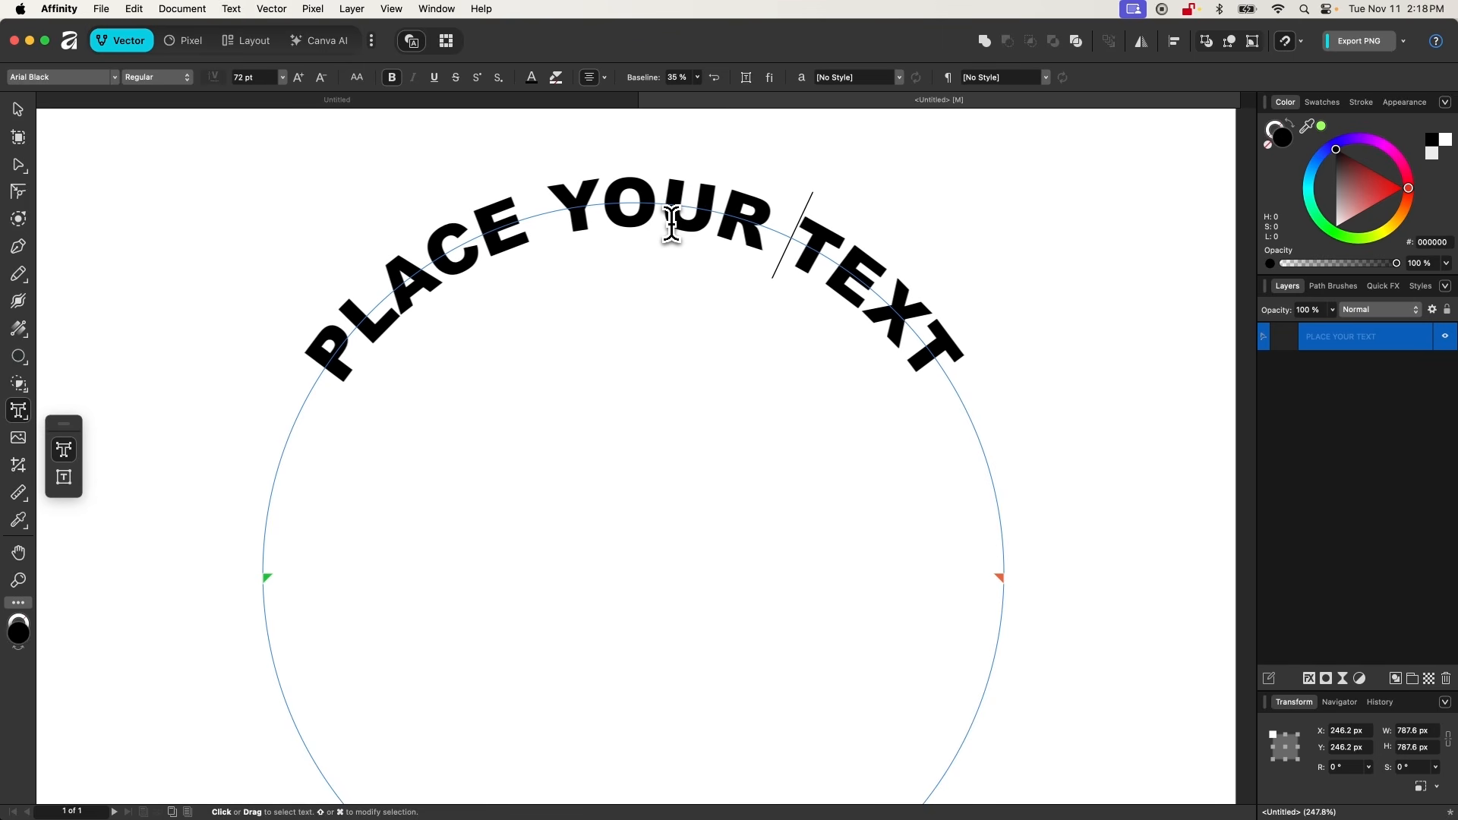
Fine-tune the kerning of individual character gaps across the words YOUR and PLACE, working back to the P–L pair
{"action": "key", "text": "Left"}
{"action": "key", "text": "Left"}
{"action": "key", "text": "alt+Left"}
{"action": "key", "text": "Left"}
{"action": "key", "text": "Left"}
{"action": "key", "text": "alt+Left"}
{"action": "key", "text": "Left"}
{"action": "key", "text": "Left"}
{"action": "key", "text": "Left"}
{"action": "key", "text": "Left"}
{"action": "key", "text": "alt+Right"}
{"action": "key", "text": "alt+Right"}
{"action": "key", "text": "Left"}
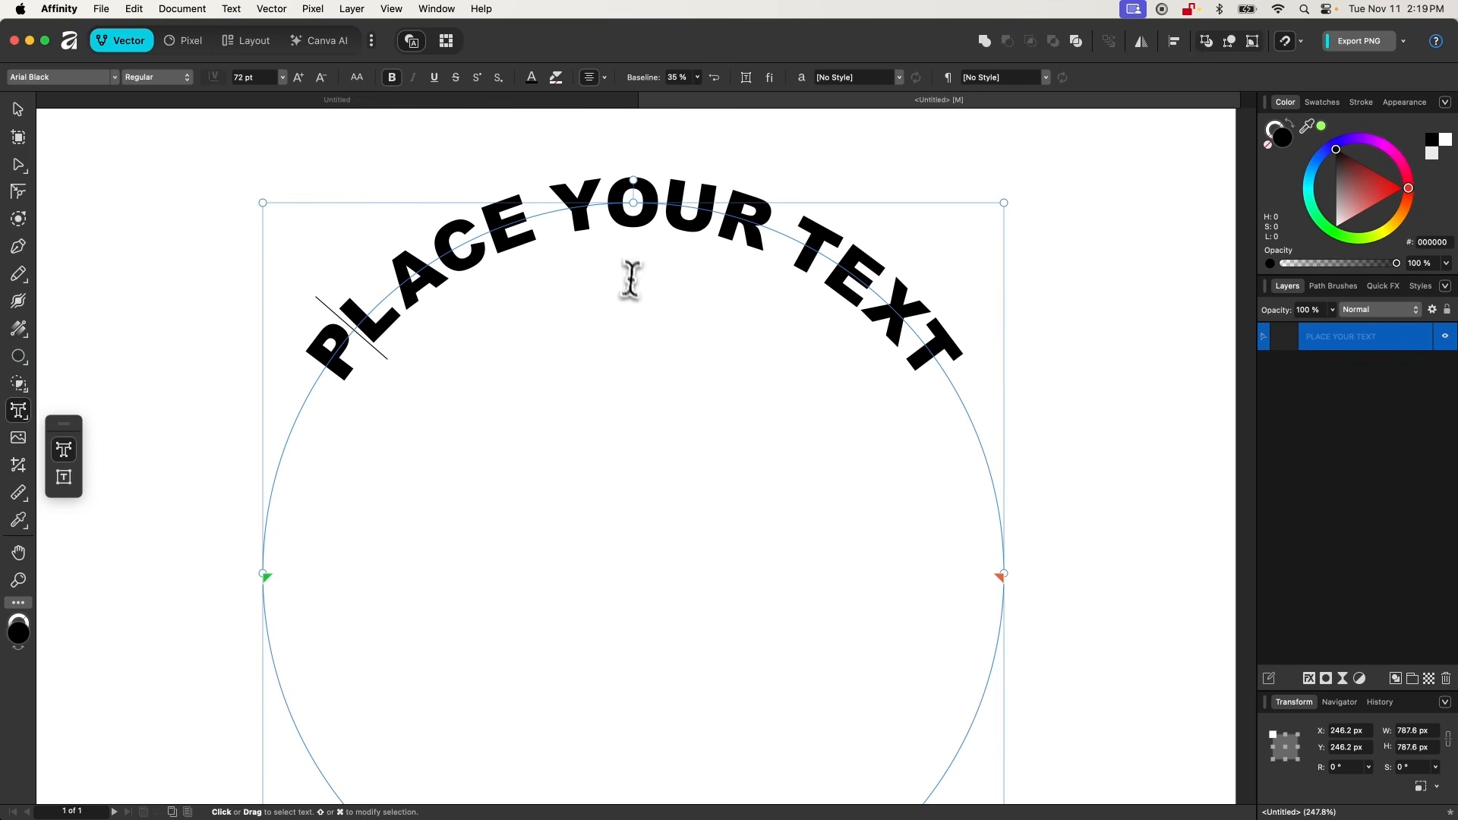
Try shrinking the text's circular path about its centre to about 686 px while keeping the text size, and undo the resize
{"action": "scroll", "coordinate": [712, 345], "scroll_direction": "down", "scroll_amount": 5}
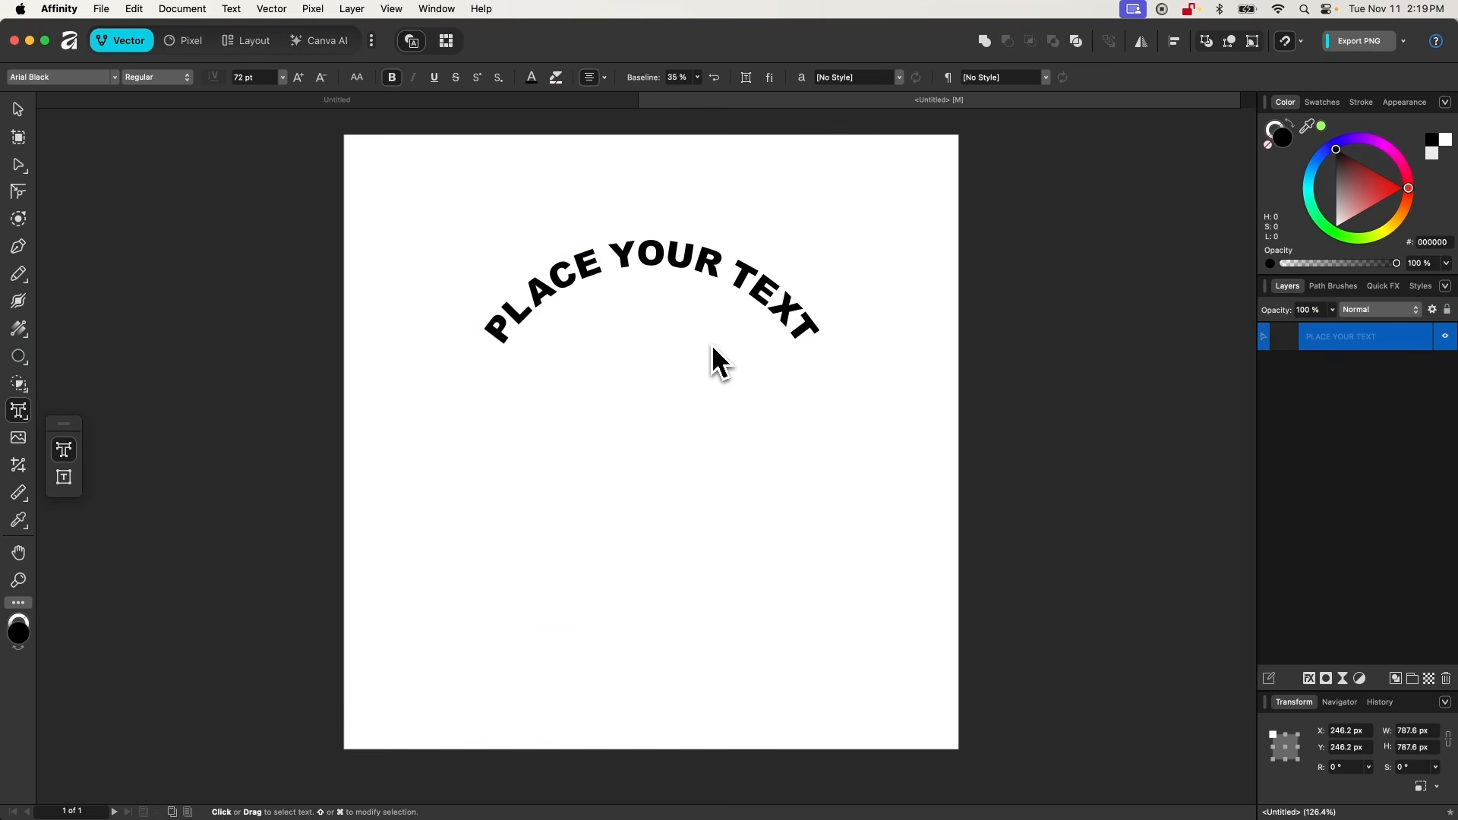
{"action": "left_click", "coordinate": [18, 110]}
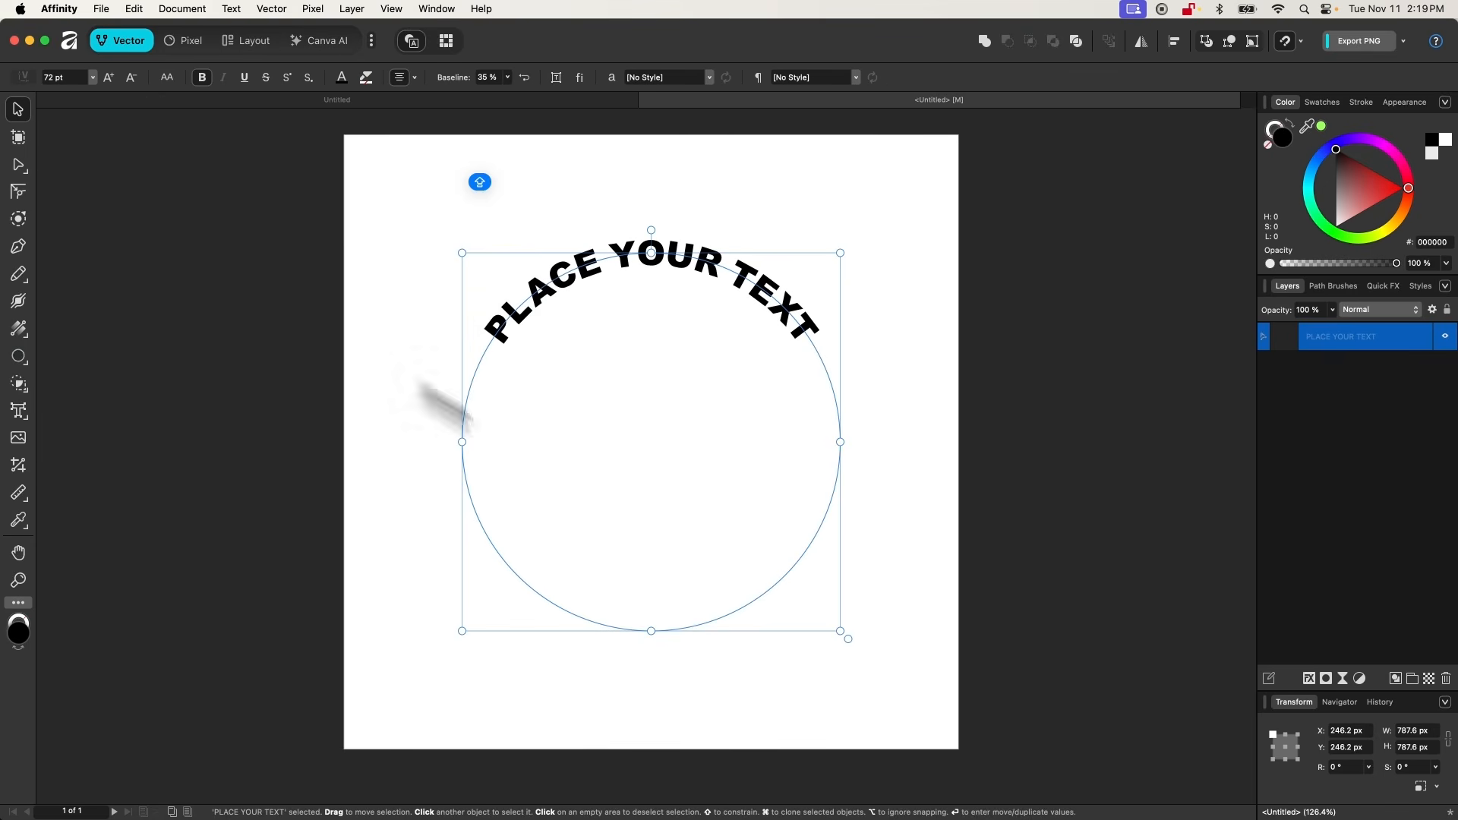
{"action": "scroll", "coordinate": [767, 629], "scroll_direction": "up", "scroll_amount": 3}
{"action": "scroll", "coordinate": [775, 652], "scroll_direction": "down", "scroll_amount": 2}
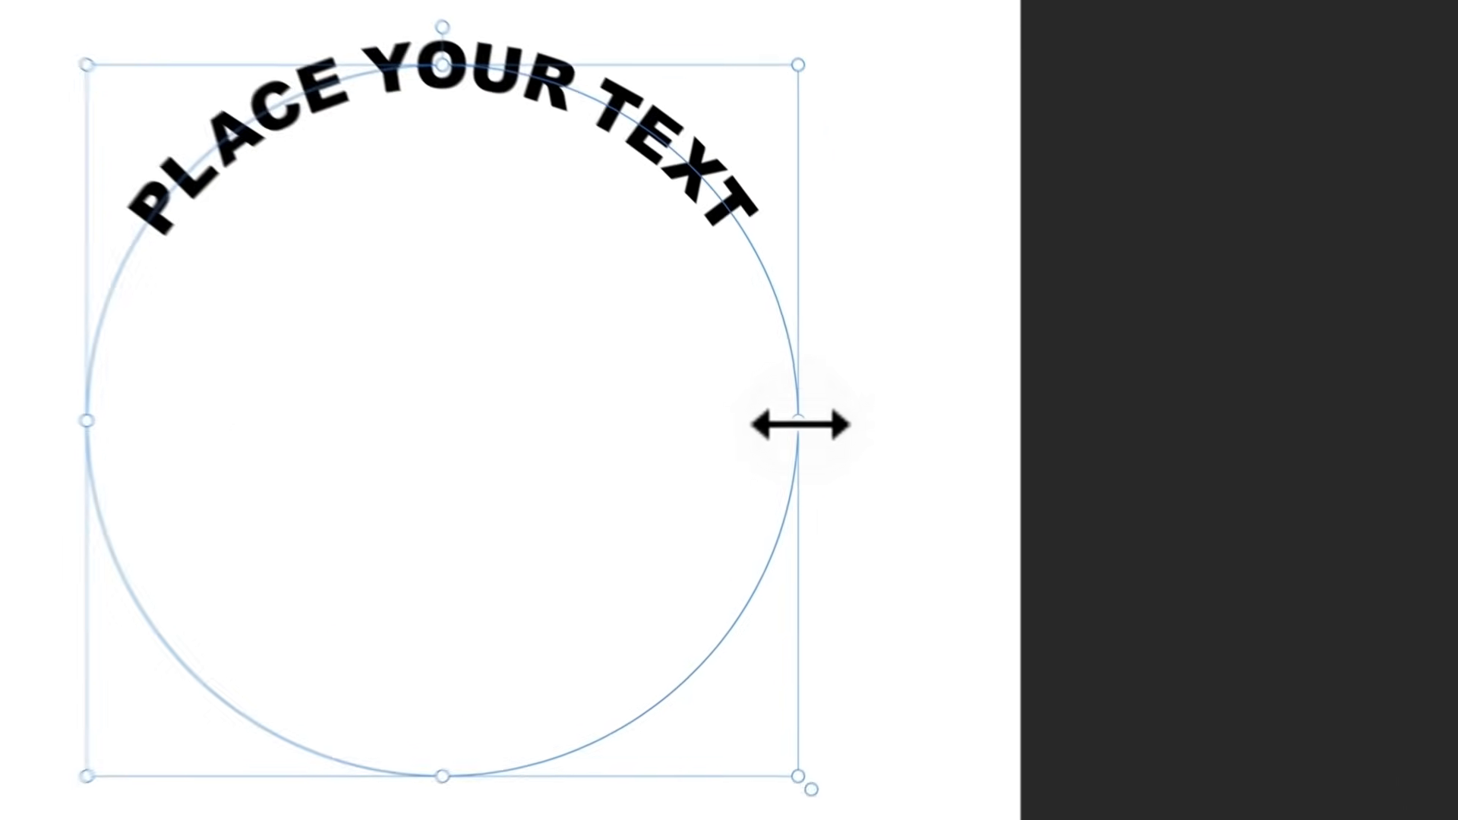
{"action": "left_click_drag", "start_coordinate": [848, 437], "coordinate": [821, 469]}
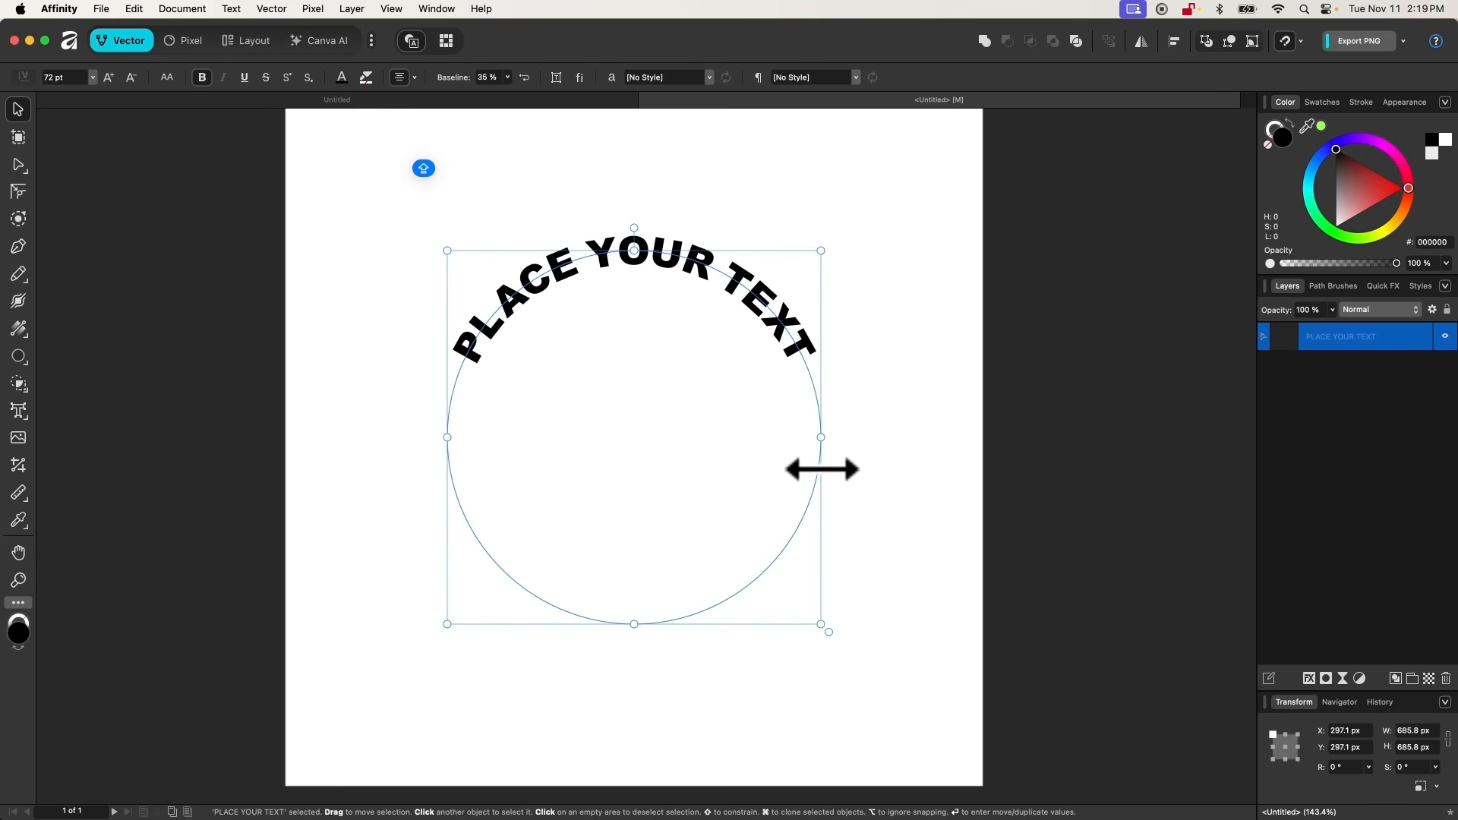
{"action": "key", "text": "super+z"}
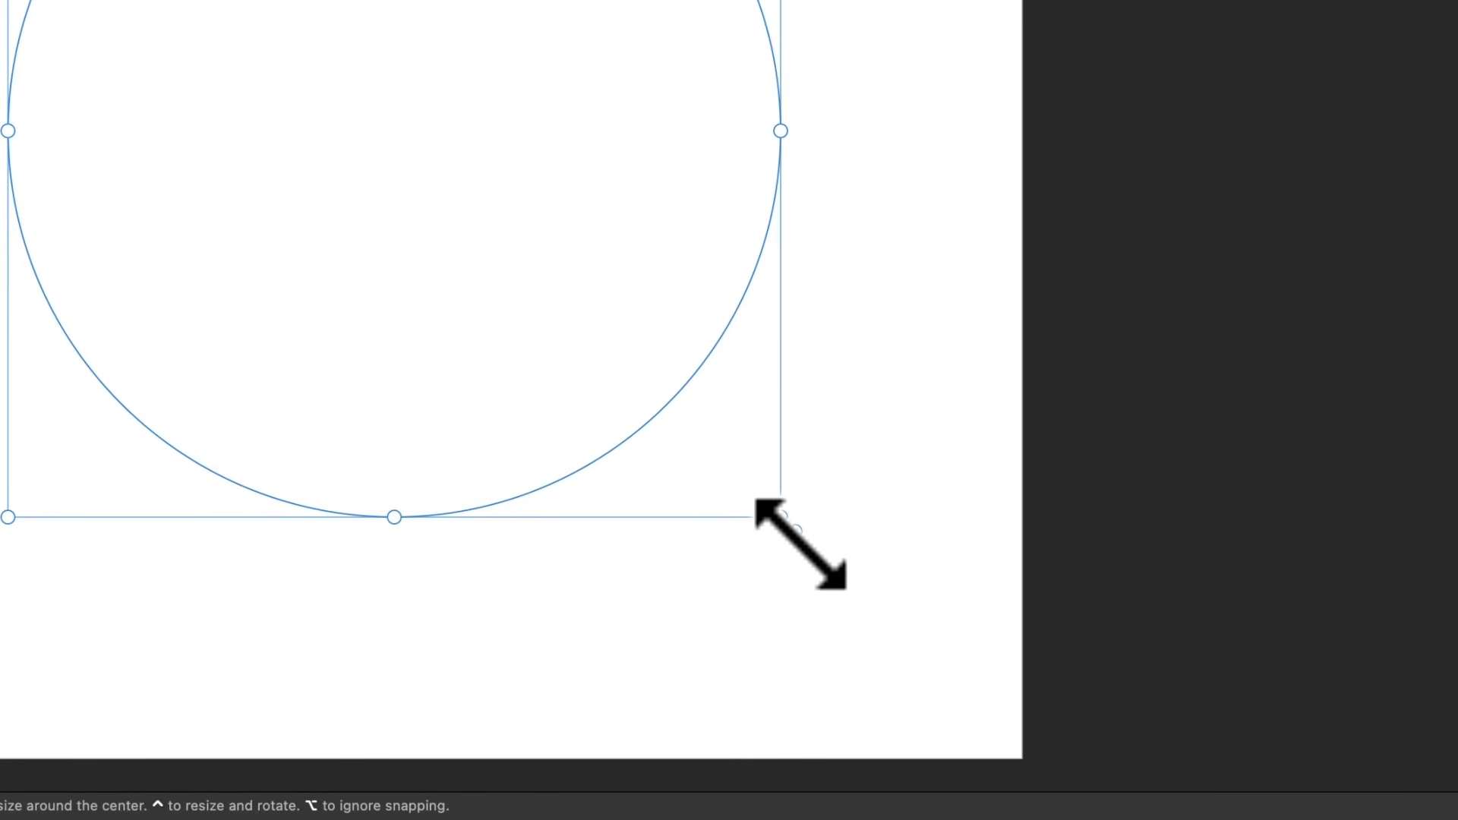
Try scaling the circle and its text together about the centre to about 634 px, and undo the scaling
{"action": "left_click_drag", "start_coordinate": [758, 502], "coordinate": [620, 325]}
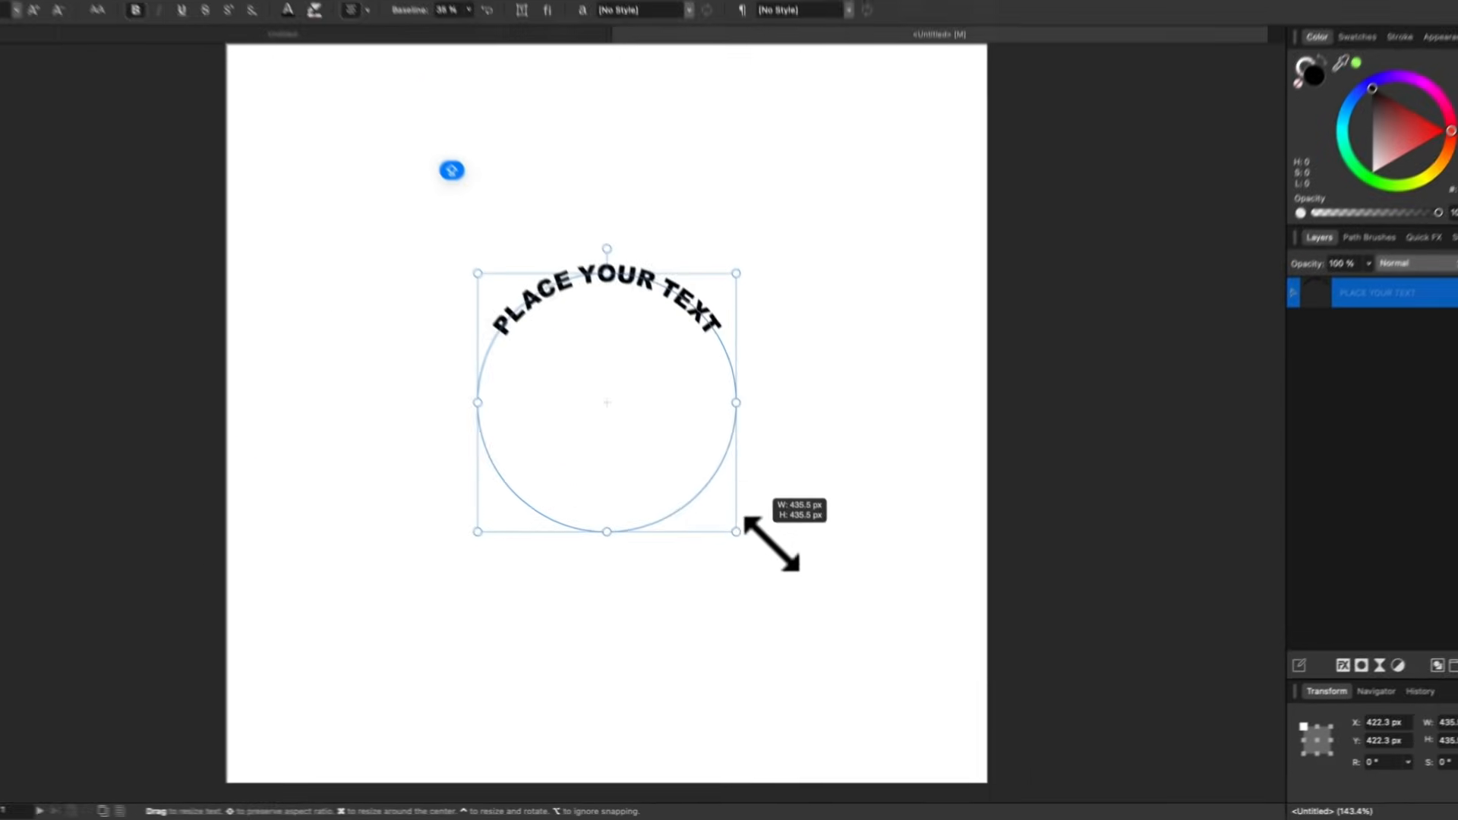
{"action": "left_click_drag", "start_coordinate": [772, 545], "coordinate": [854, 588]}
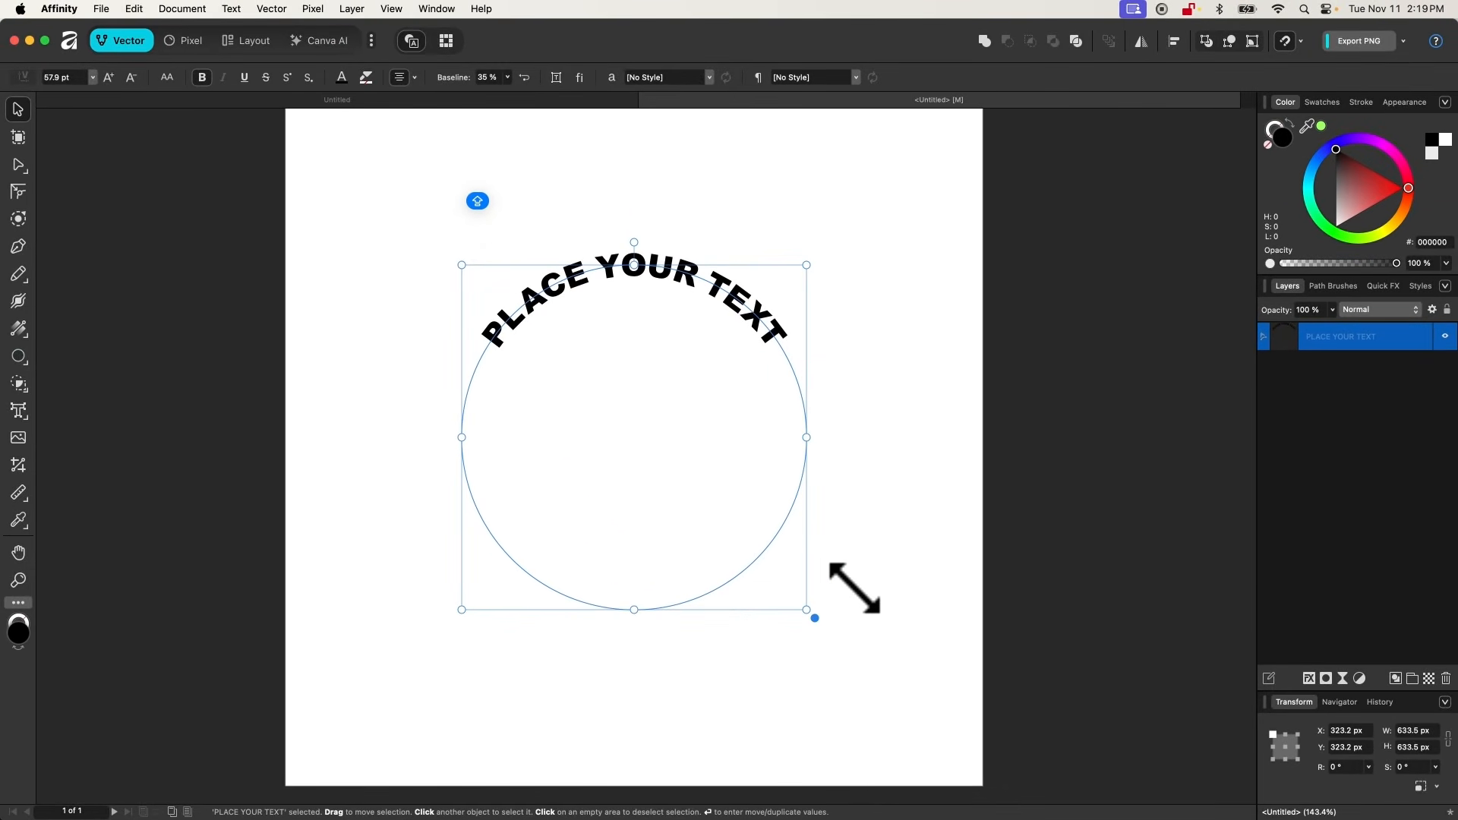
{"action": "key", "text": "super+z"}
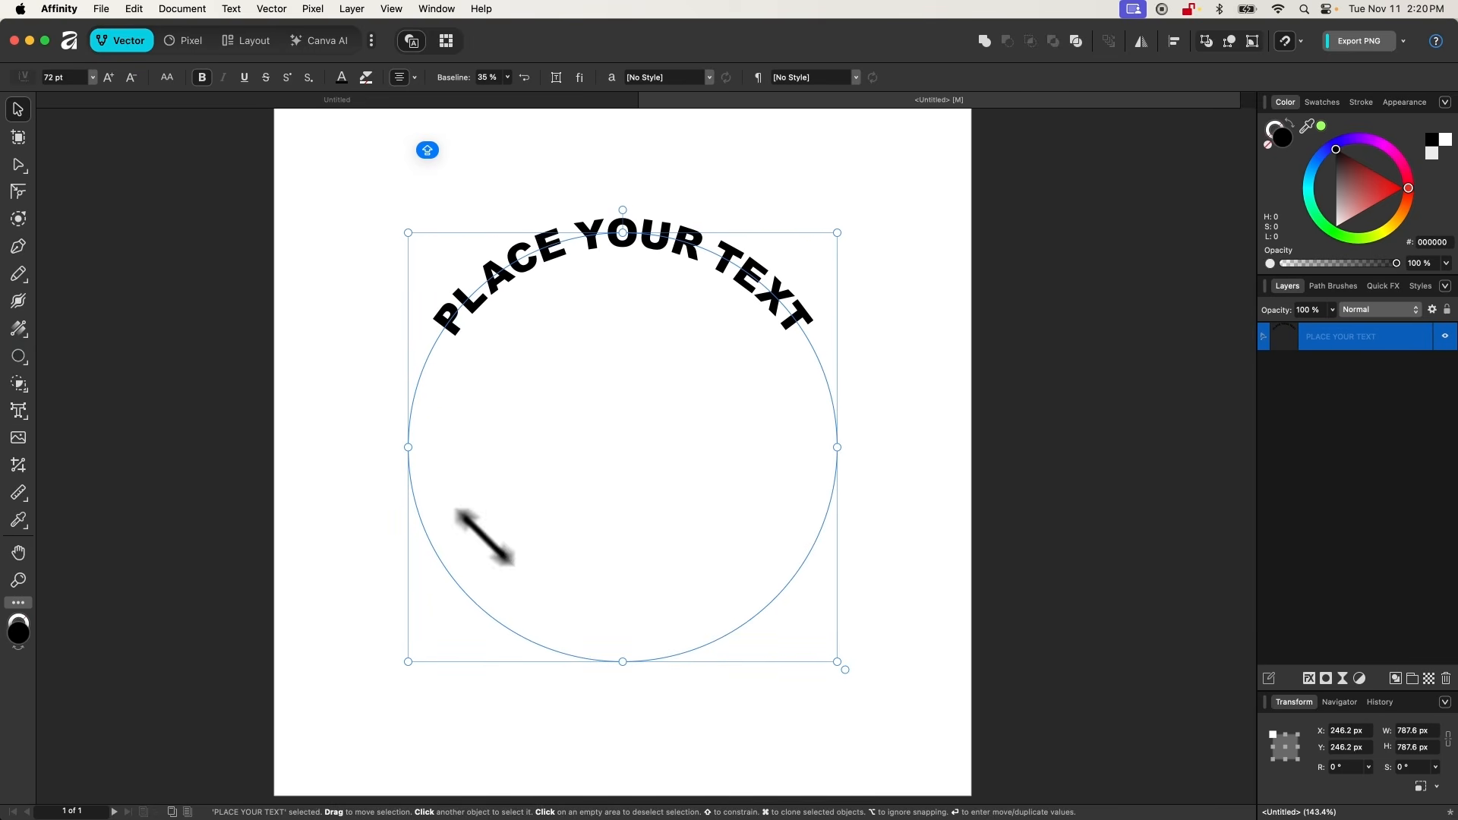
Draw a second circle about 788 px wide exactly over the first and place the path text "ALONG A PATH" along its lower edge
{"action": "left_click", "coordinate": [16, 358]}
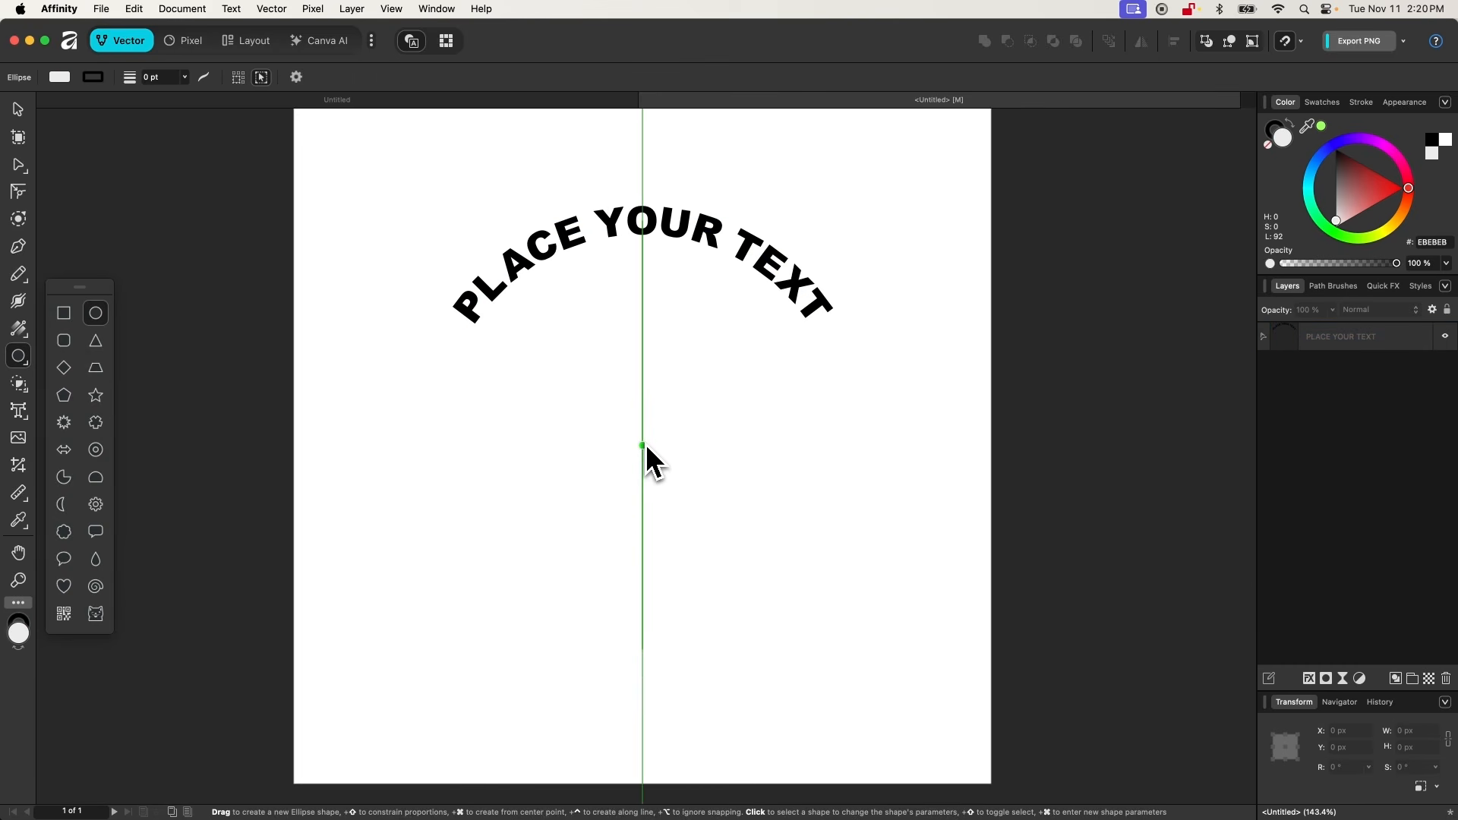
{"action": "mouse_move", "coordinate": [643, 435]}
{"action": "left_mouse_down"}
{"action": "mouse_move", "coordinate": [866, 608]}
{"action": "mouse_move", "coordinate": [870, 630]}
{"action": "left_mouse_up"}
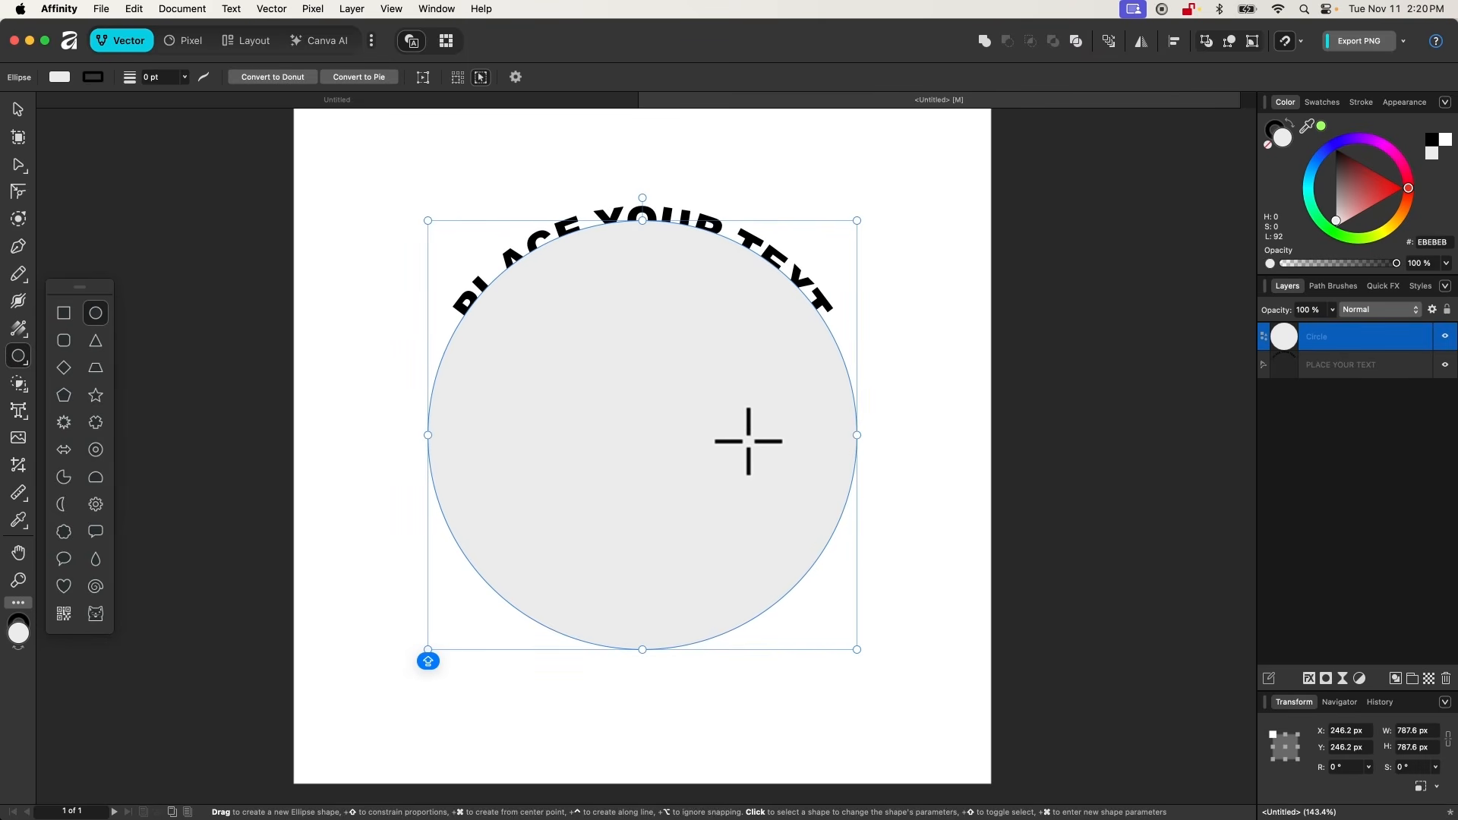
{"action": "left_click", "coordinate": [22, 415]}
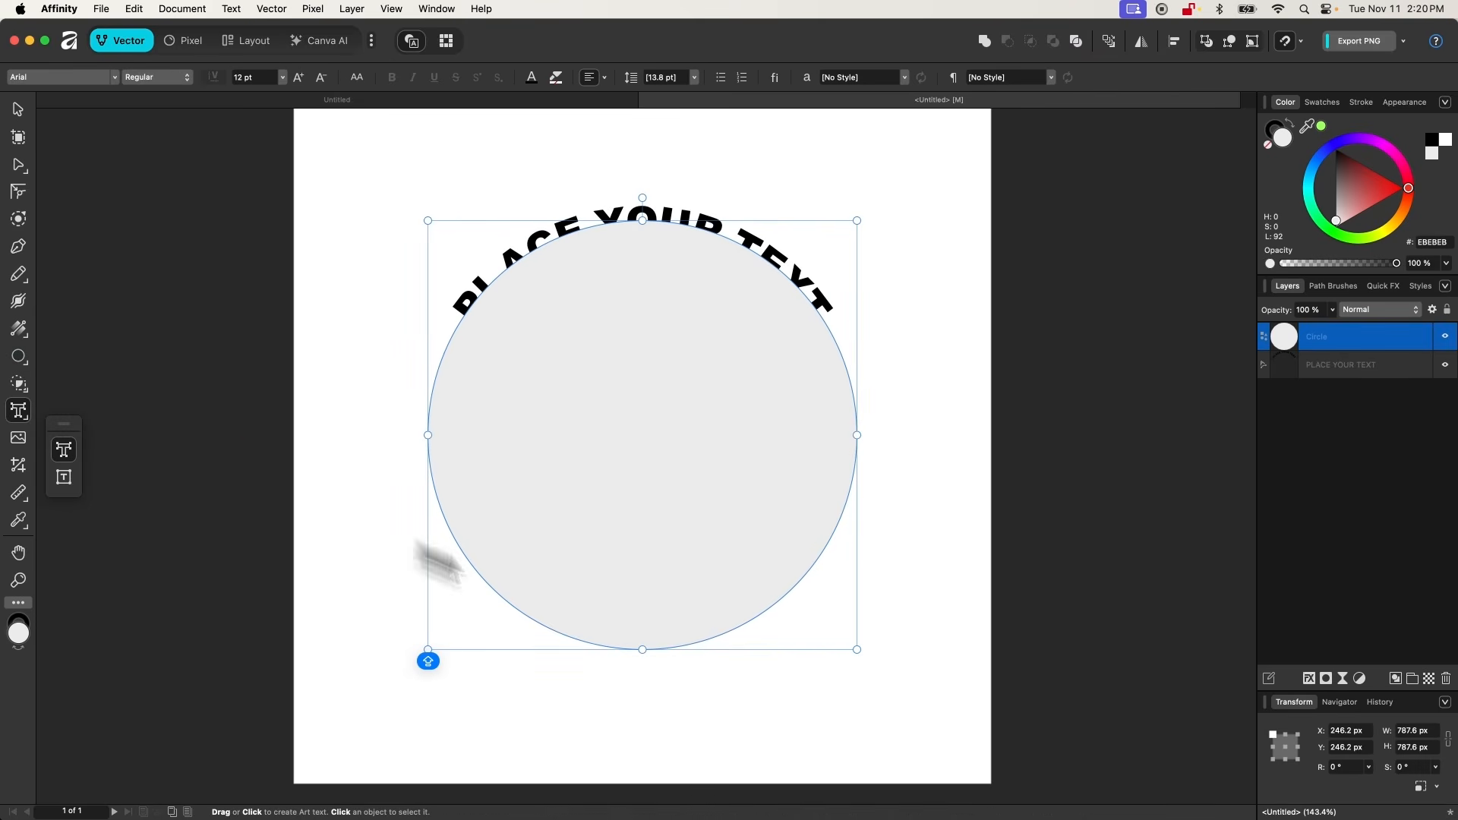
{"action": "scroll", "coordinate": [562, 668], "scroll_direction": "up", "scroll_amount": 5}
{"action": "scroll", "coordinate": [564, 609], "scroll_direction": "up", "scroll_amount": 5}
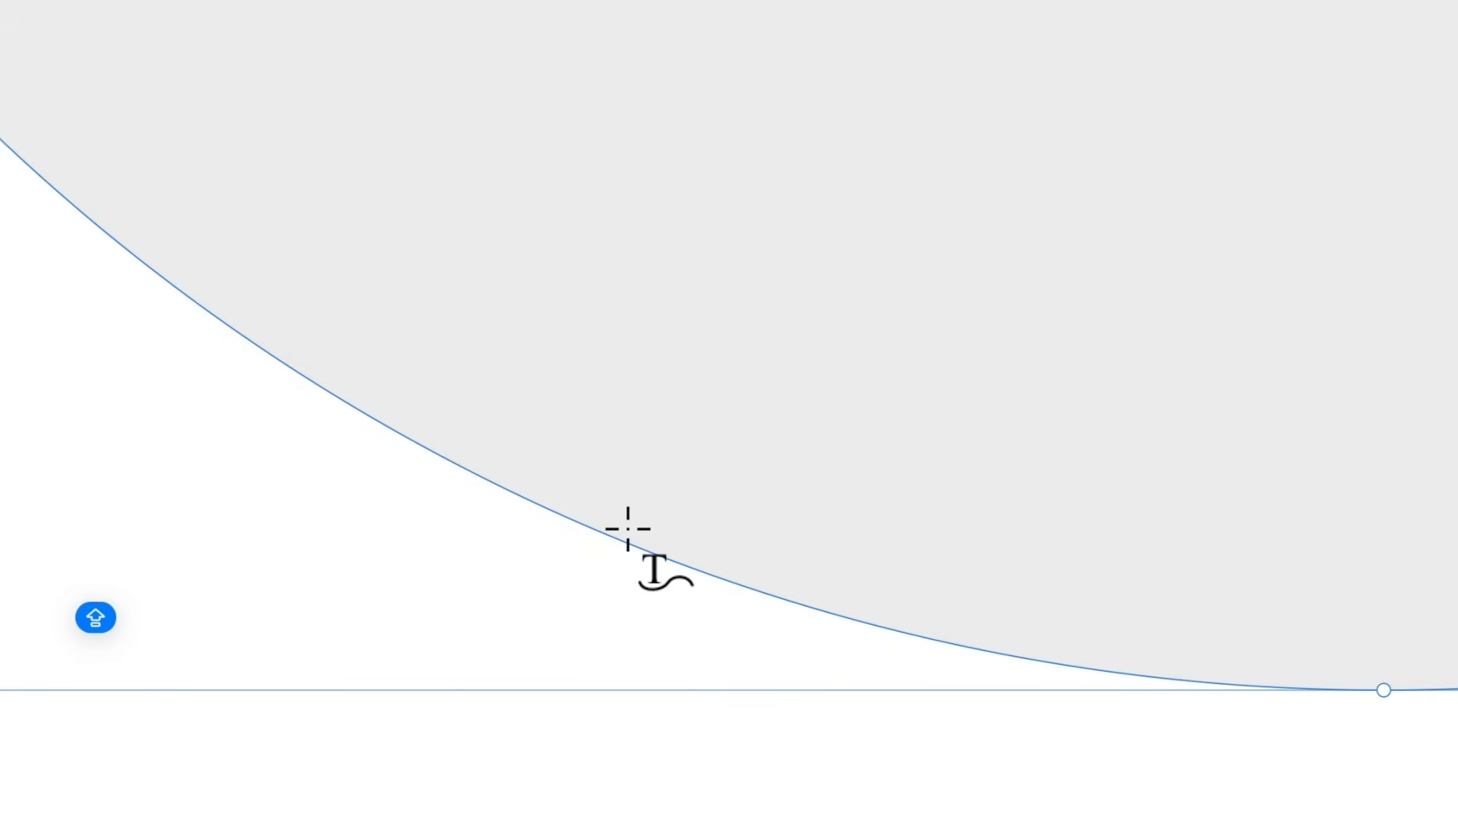
{"action": "left_click", "coordinate": [628, 528]}
{"action": "scroll", "coordinate": [782, 349], "scroll_direction": "down", "scroll_amount": 4}
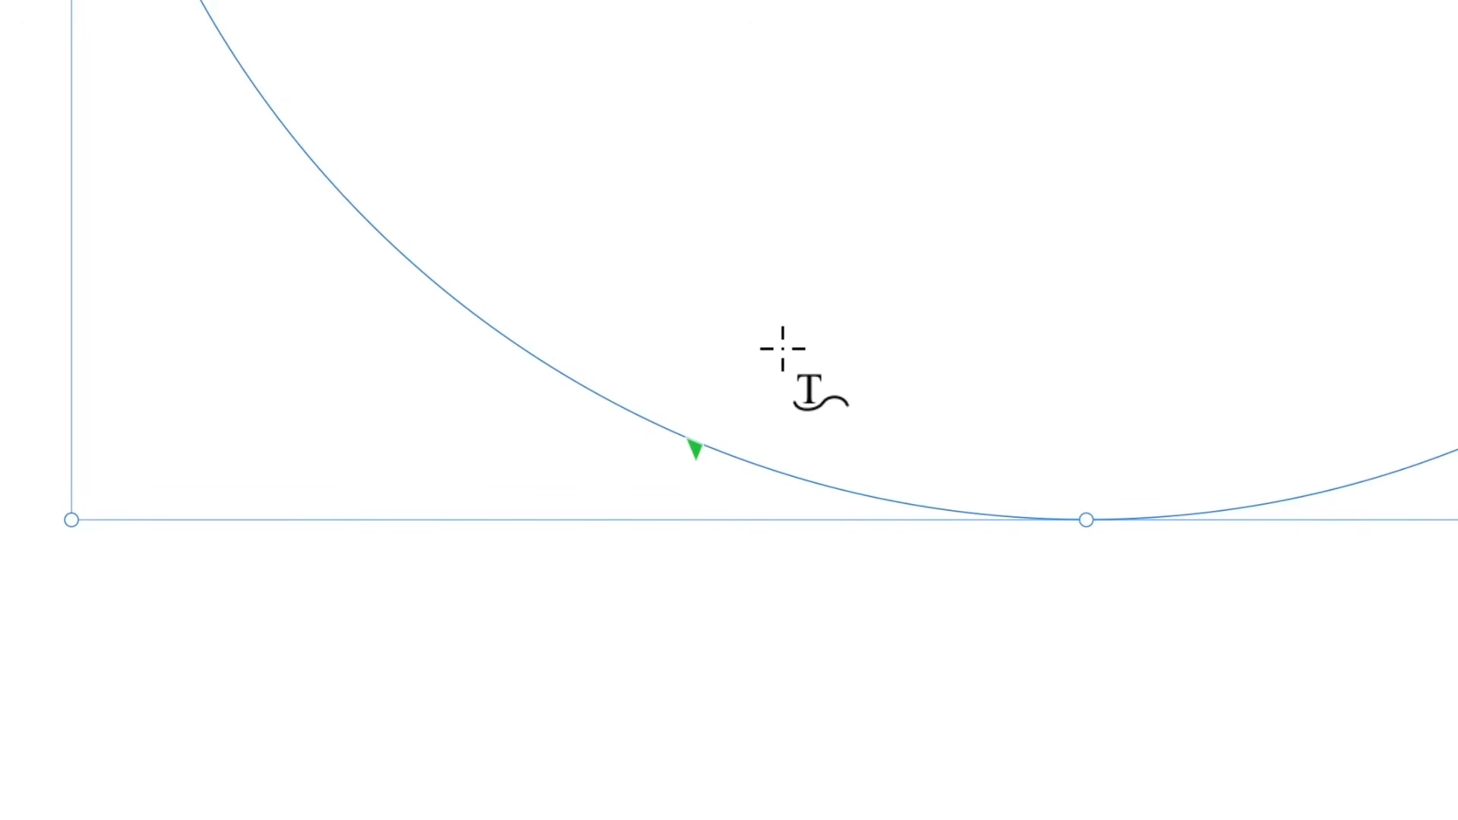
{"action": "type", "text": "ARO"}
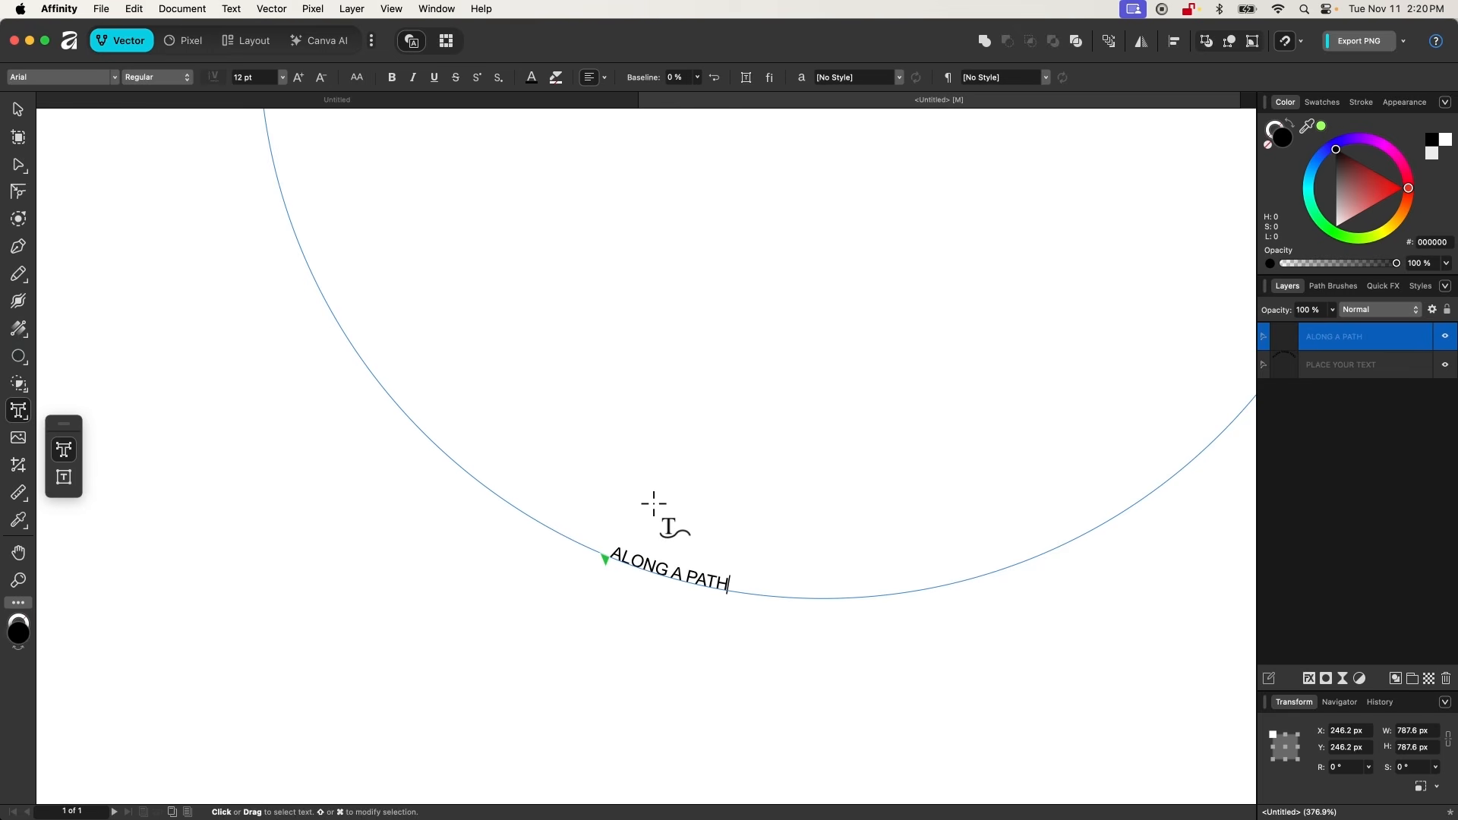
Format the entire "ALONG A PATH" text in Arial Black at 72 pt
{"action": "scroll", "coordinate": [653, 503], "scroll_direction": "down", "scroll_amount": 4}
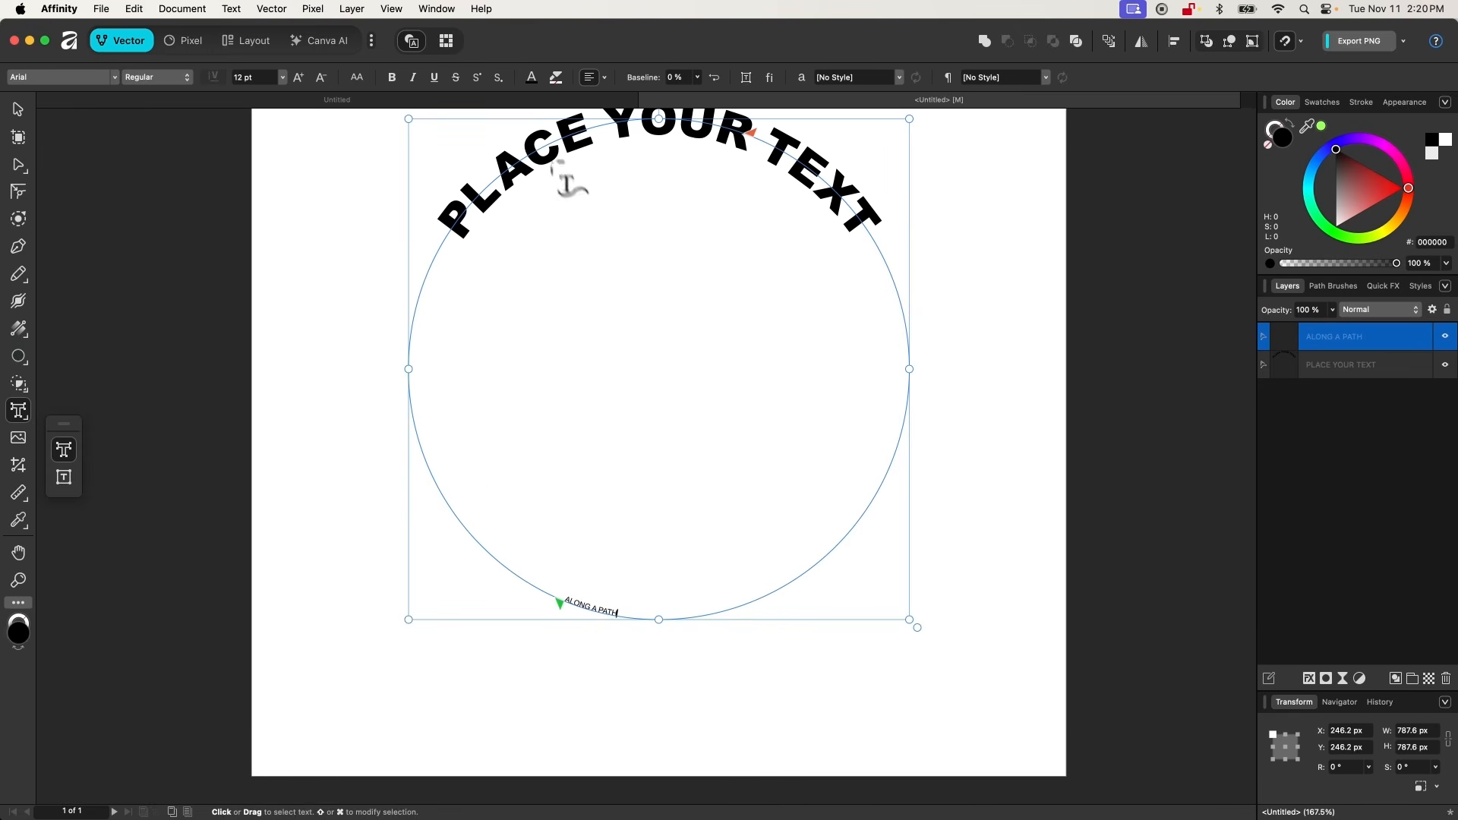
{"action": "scroll", "coordinate": [674, 488], "scroll_direction": "up", "scroll_amount": 1}
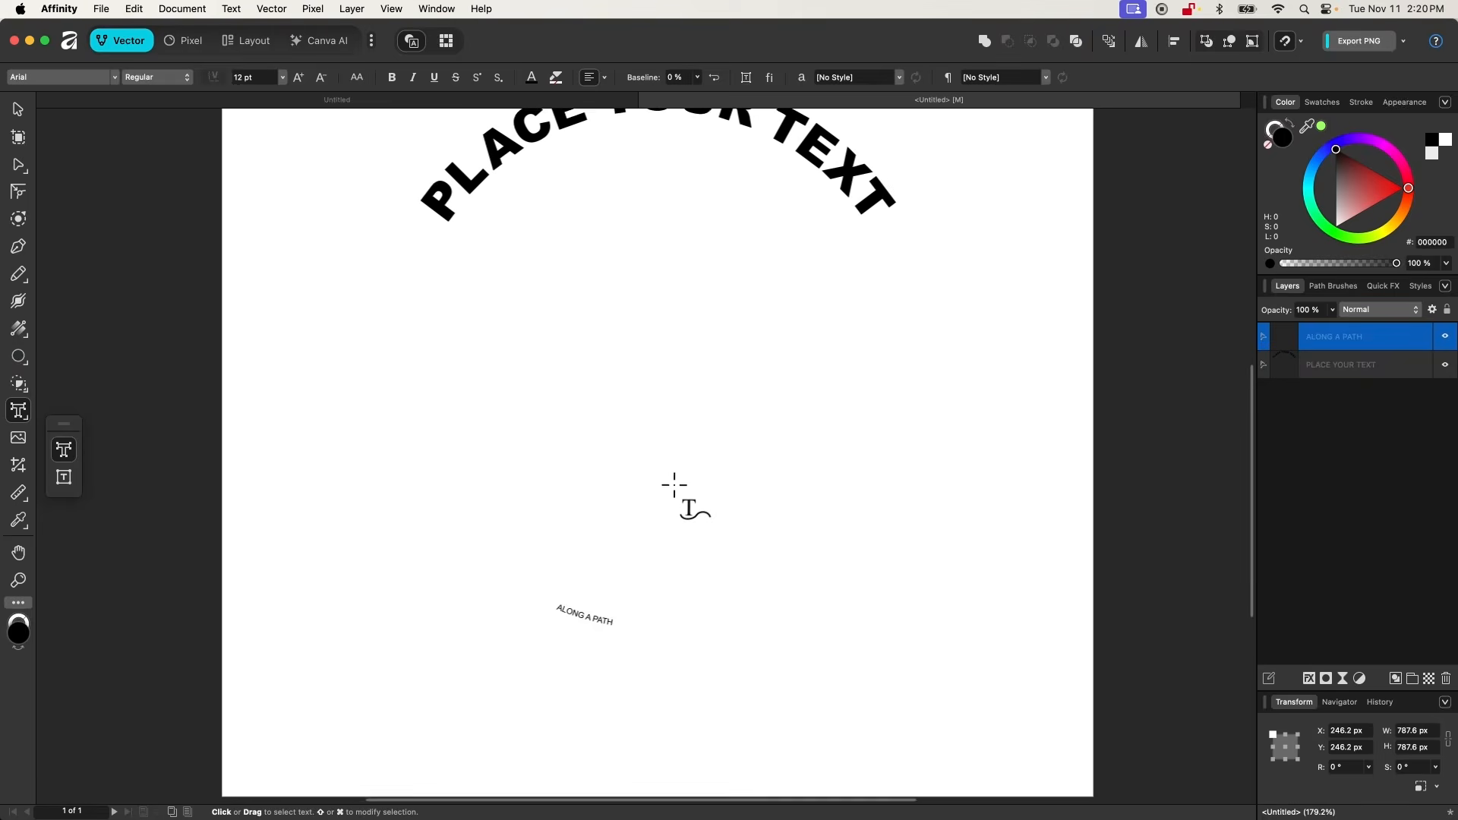
{"action": "key", "text": "super+a"}
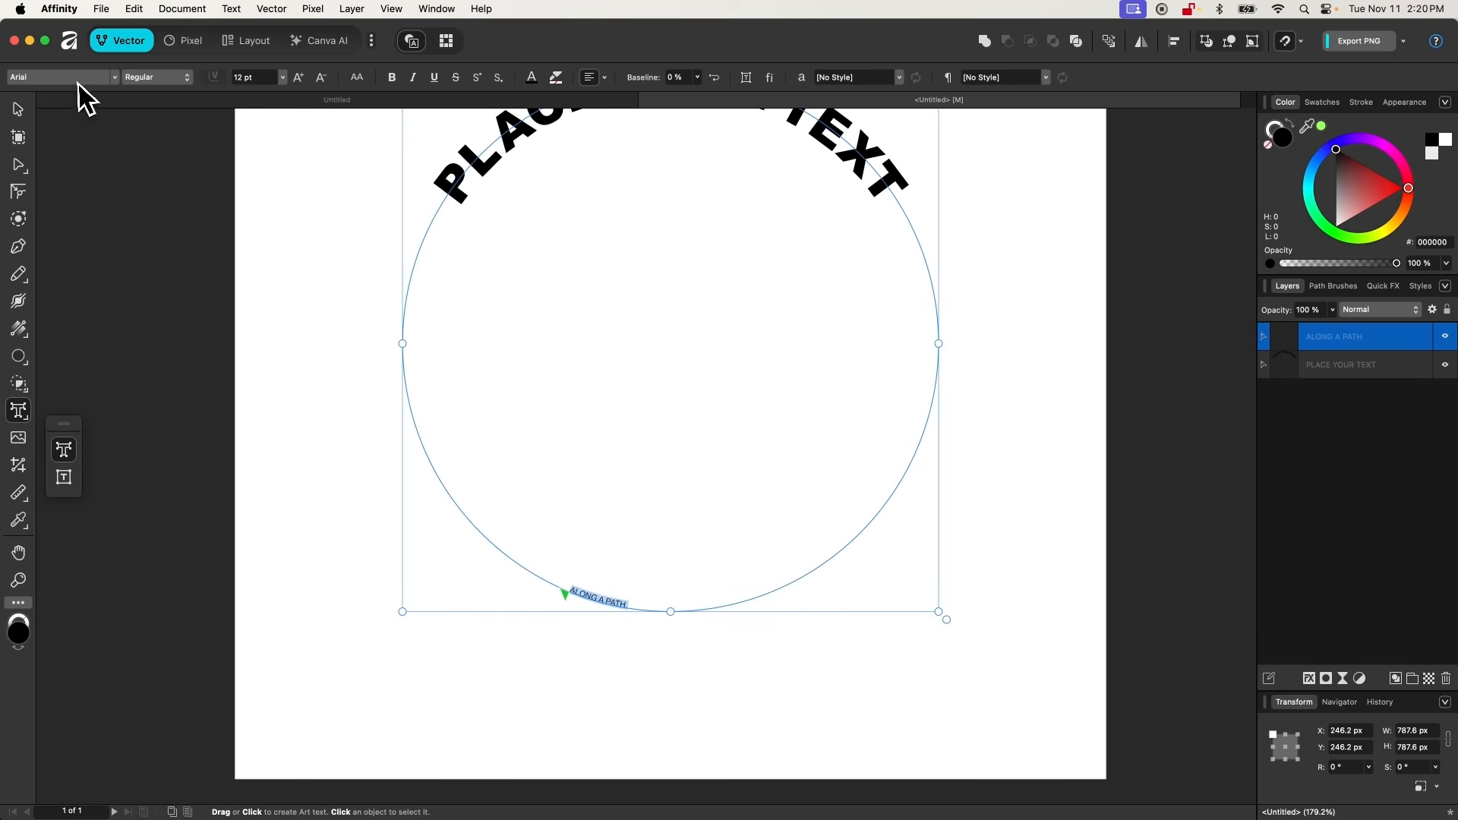
{"action": "left_click", "coordinate": [78, 85]}
{"action": "left_click", "coordinate": [184, 438]}
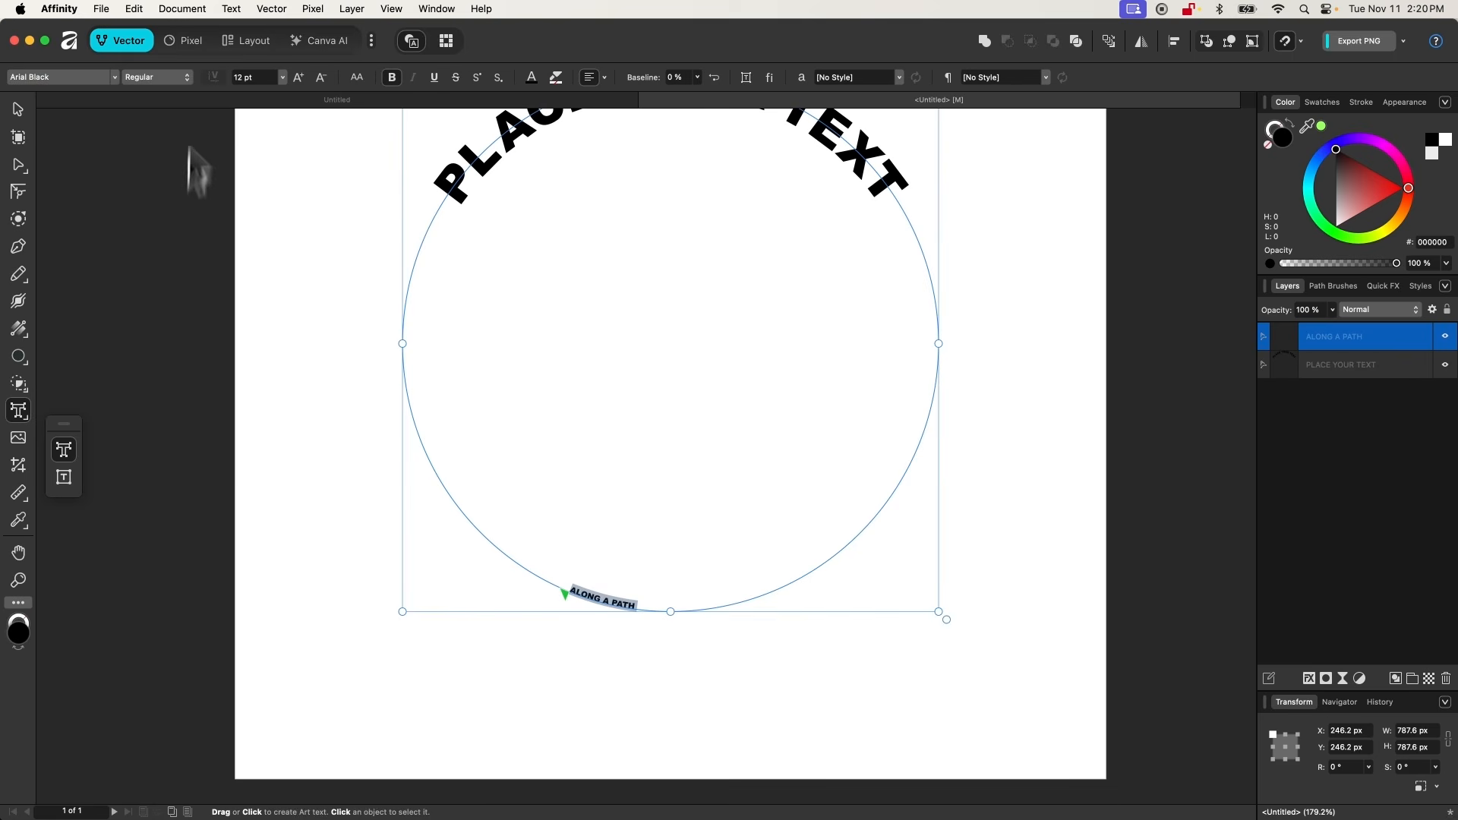
{"action": "left_click", "coordinate": [282, 79]}
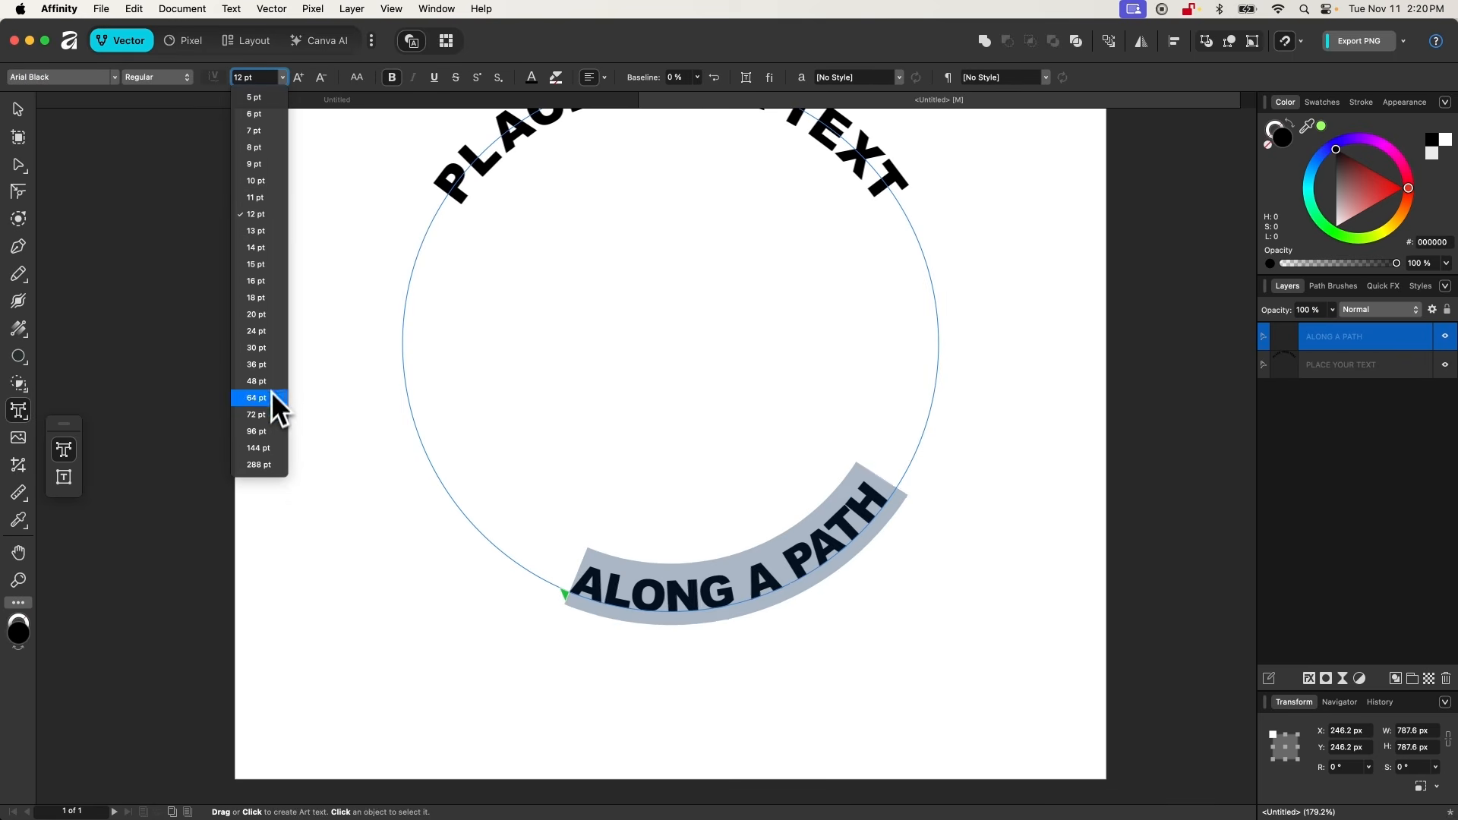
{"action": "left_click", "coordinate": [263, 417]}
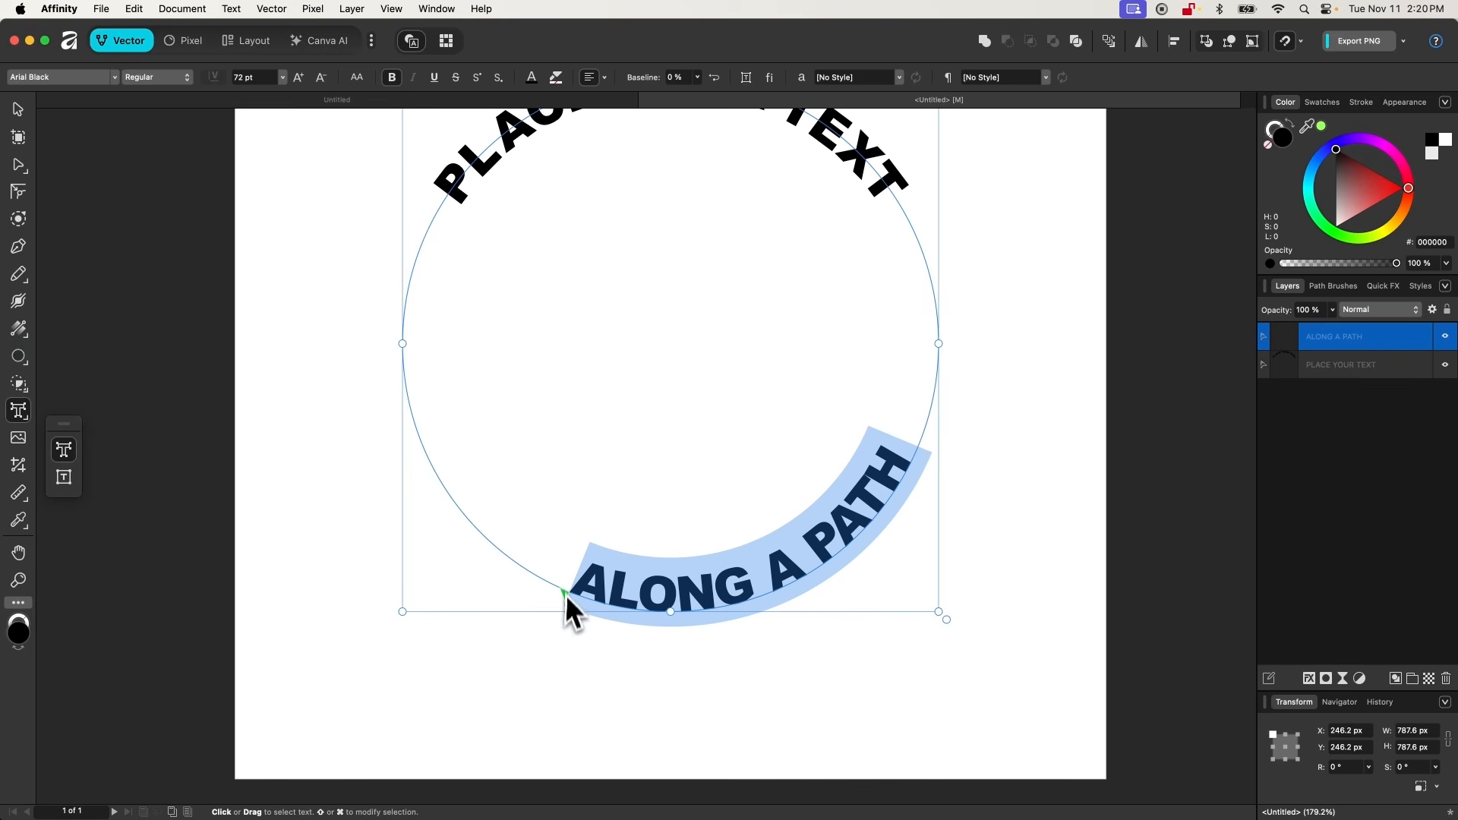
Set the lower text's path start and end at the circle's left and right midpoints and centre-align the text between them
{"action": "left_click_drag", "start_coordinate": [566, 603], "coordinate": [406, 343]}
{"action": "scroll", "coordinate": [706, 351], "scroll_direction": "up", "scroll_amount": 3}
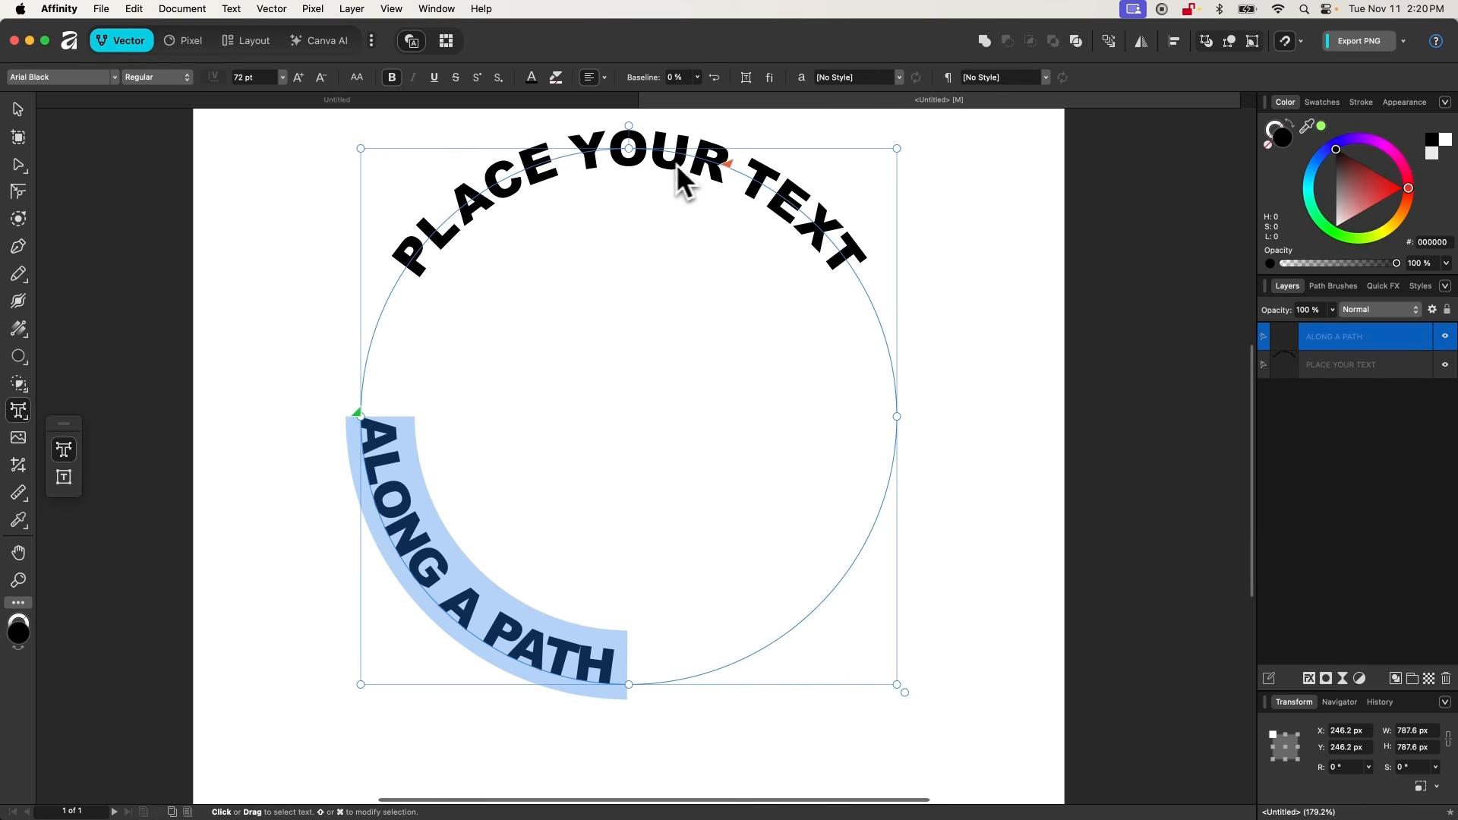
{"action": "left_click_drag", "start_coordinate": [729, 164], "coordinate": [835, 315]}
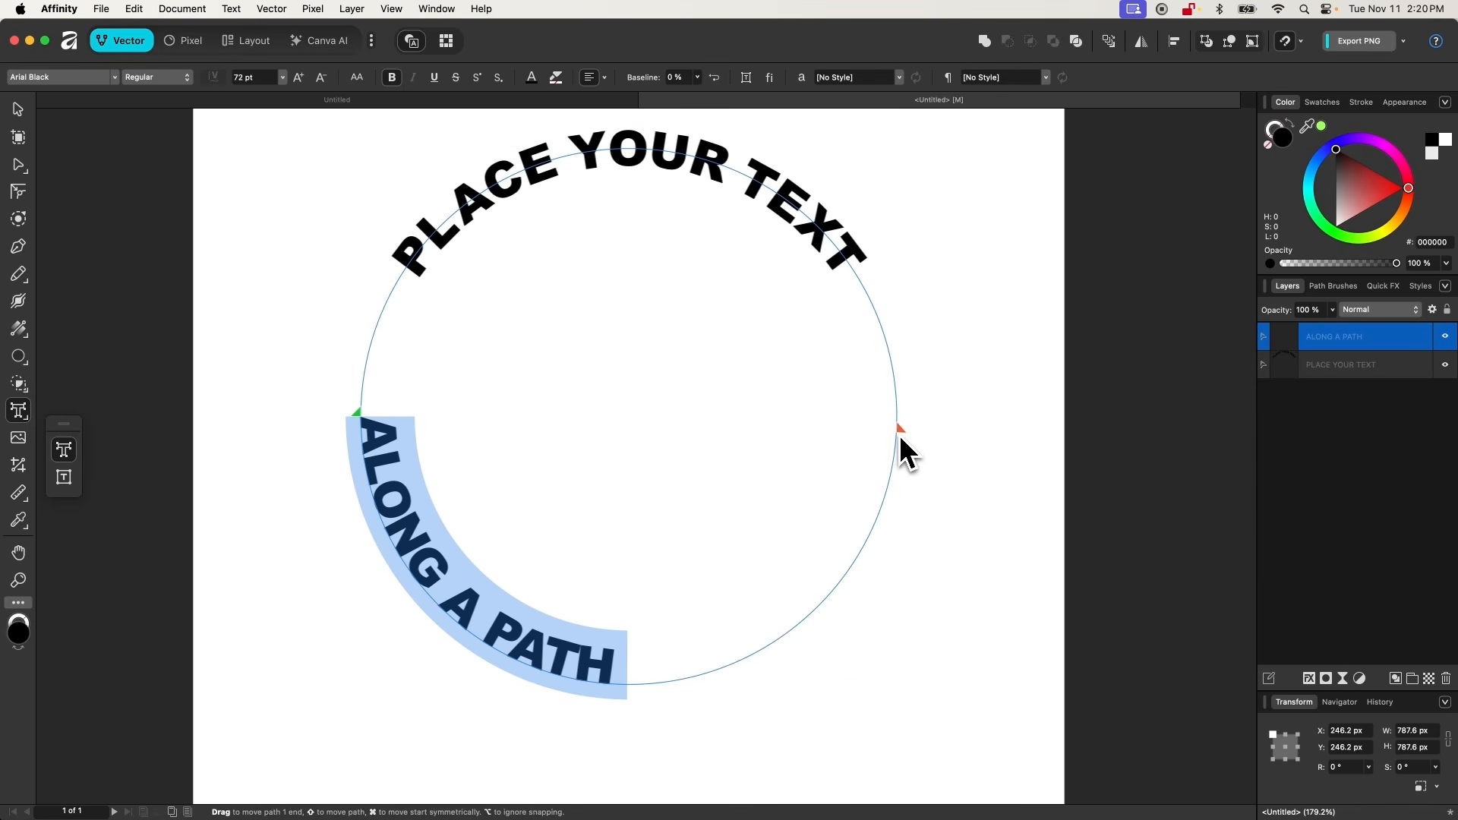
{"action": "left_click_drag", "start_coordinate": [899, 426], "coordinate": [898, 422]}
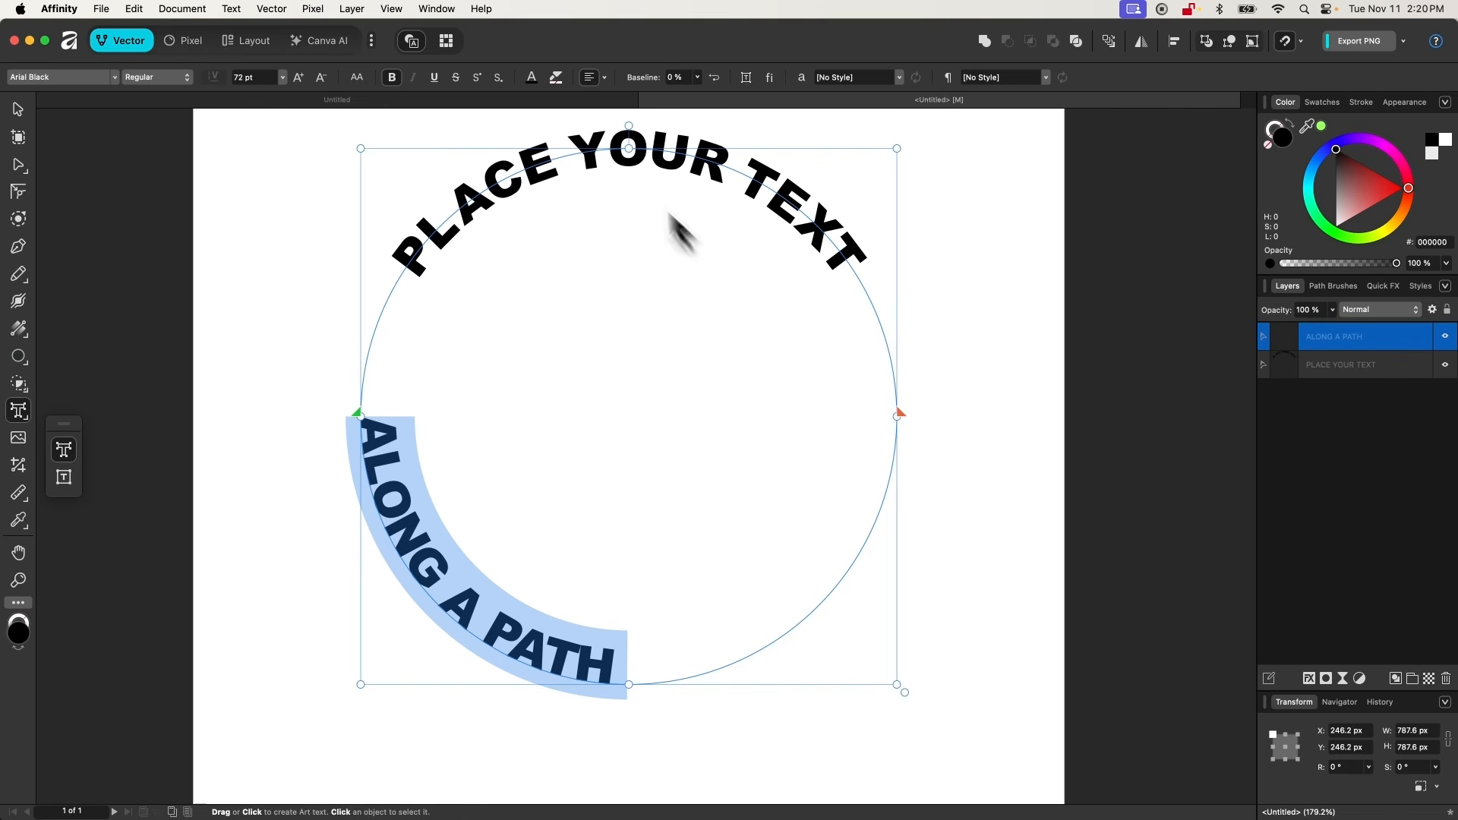
{"action": "left_click", "coordinate": [590, 78]}
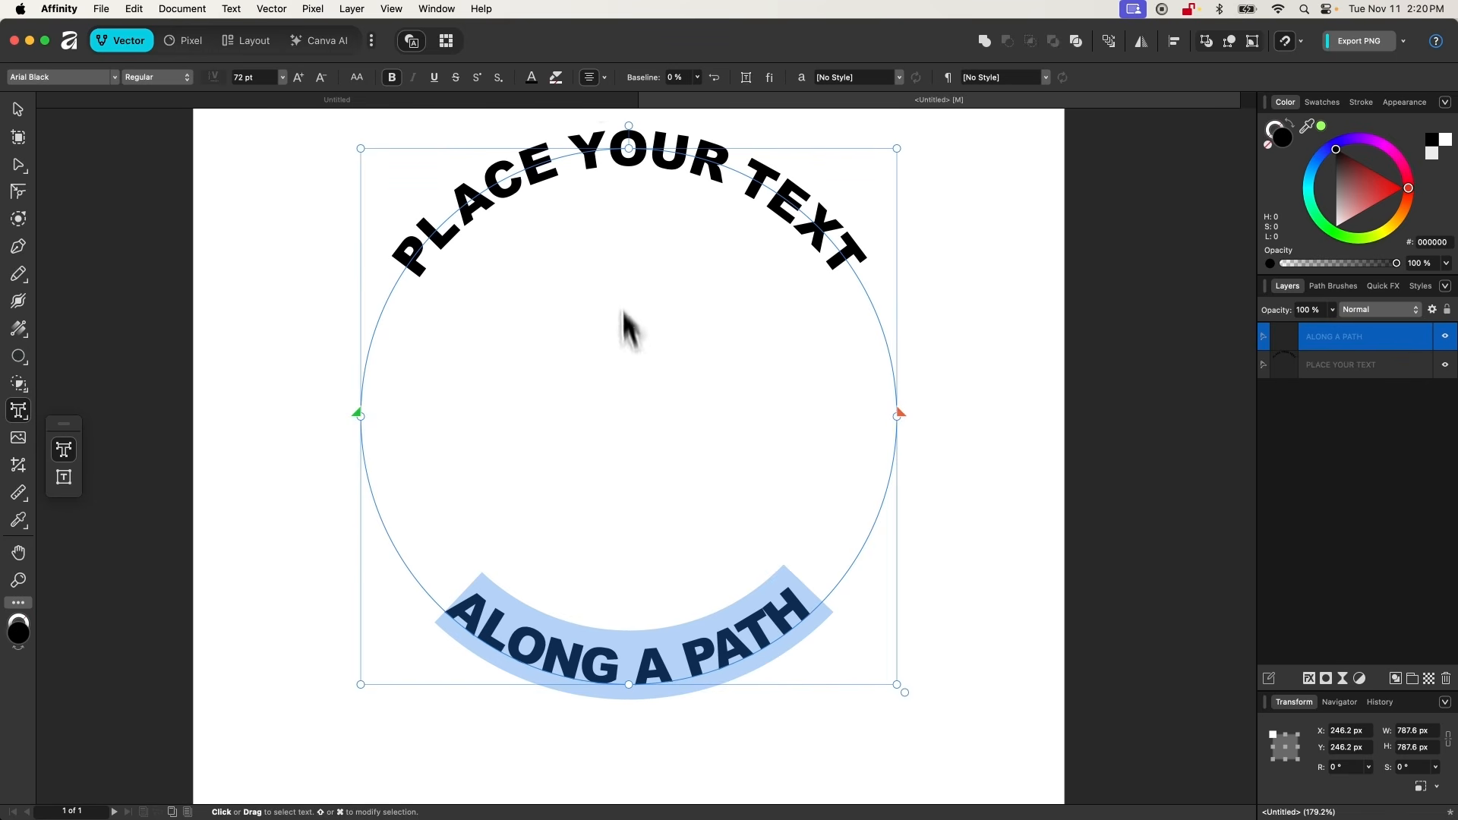
Set the baseline offset of "ALONG A PATH" to 35 %
{"action": "scroll", "coordinate": [635, 362], "scroll_direction": "down", "scroll_amount": 1}
{"action": "left_click", "coordinate": [675, 77]}
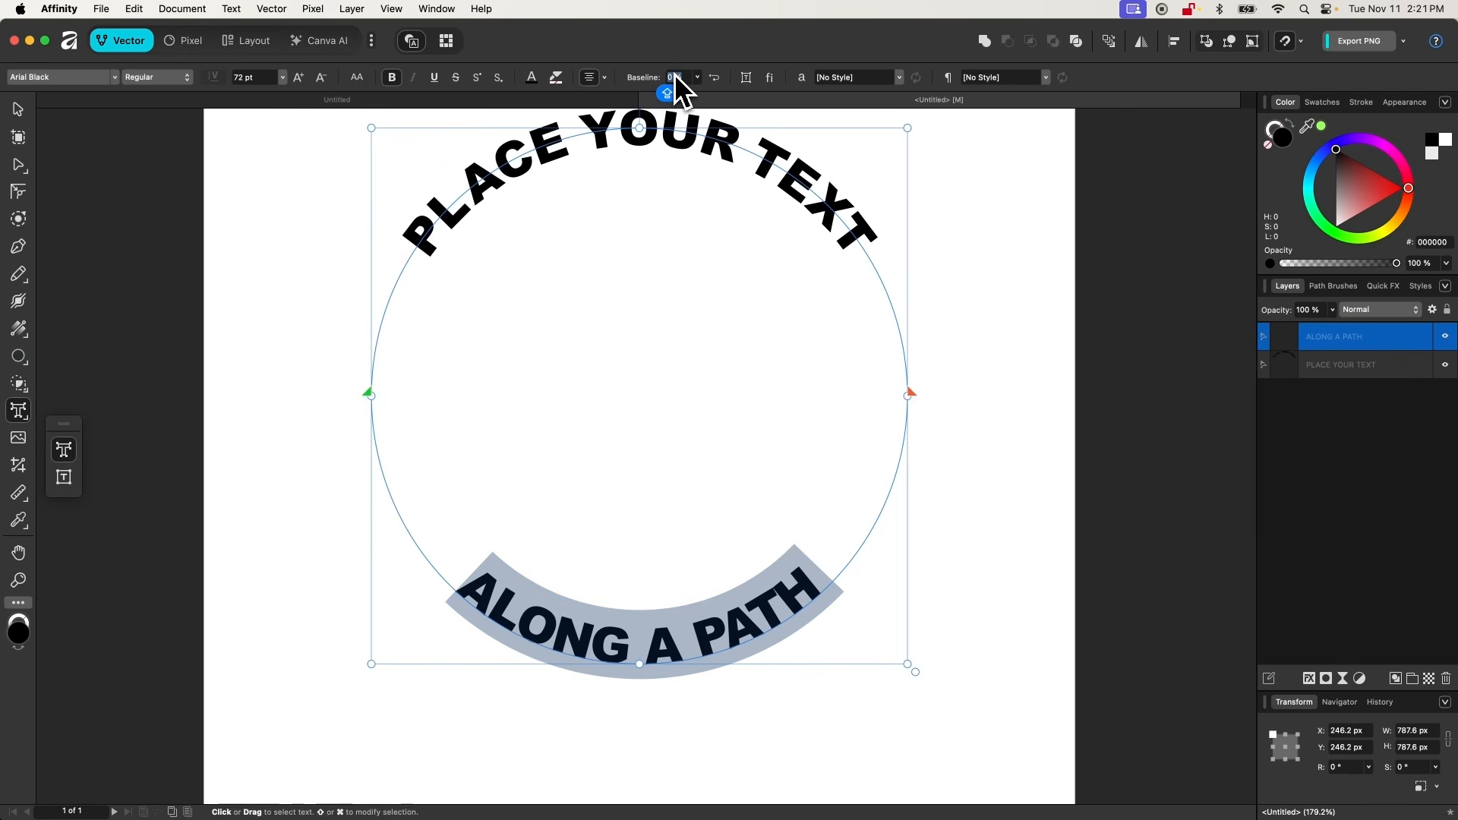
{"action": "type", "text": "35"}
{"action": "key", "text": "Return"}
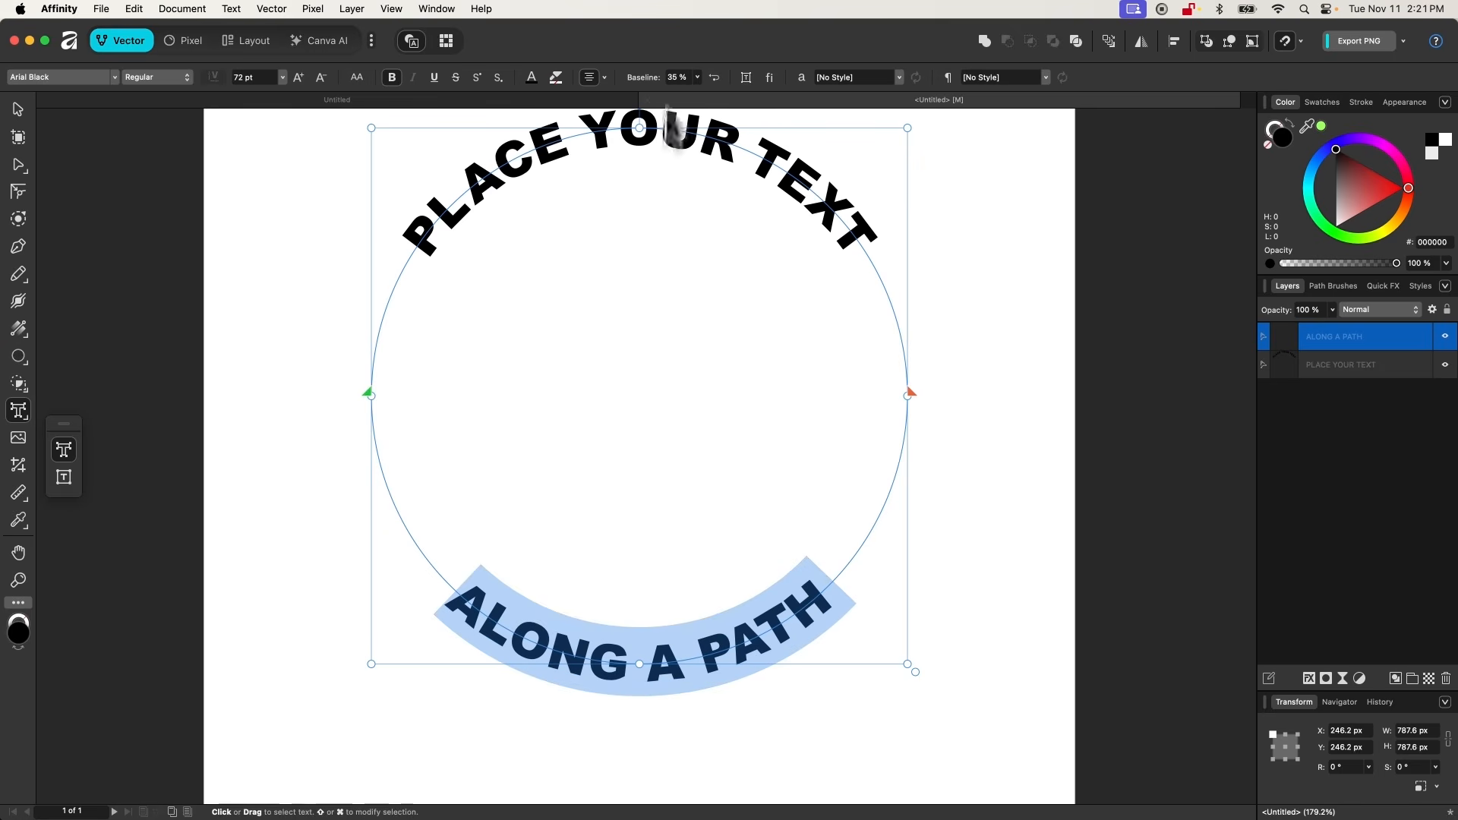
Adjust the tracking of the entire "ALONG A PATH" line, widening it and narrowing it back to a slightly looser spacing
{"action": "scroll", "coordinate": [730, 501], "scroll_direction": "up", "scroll_amount": 1}
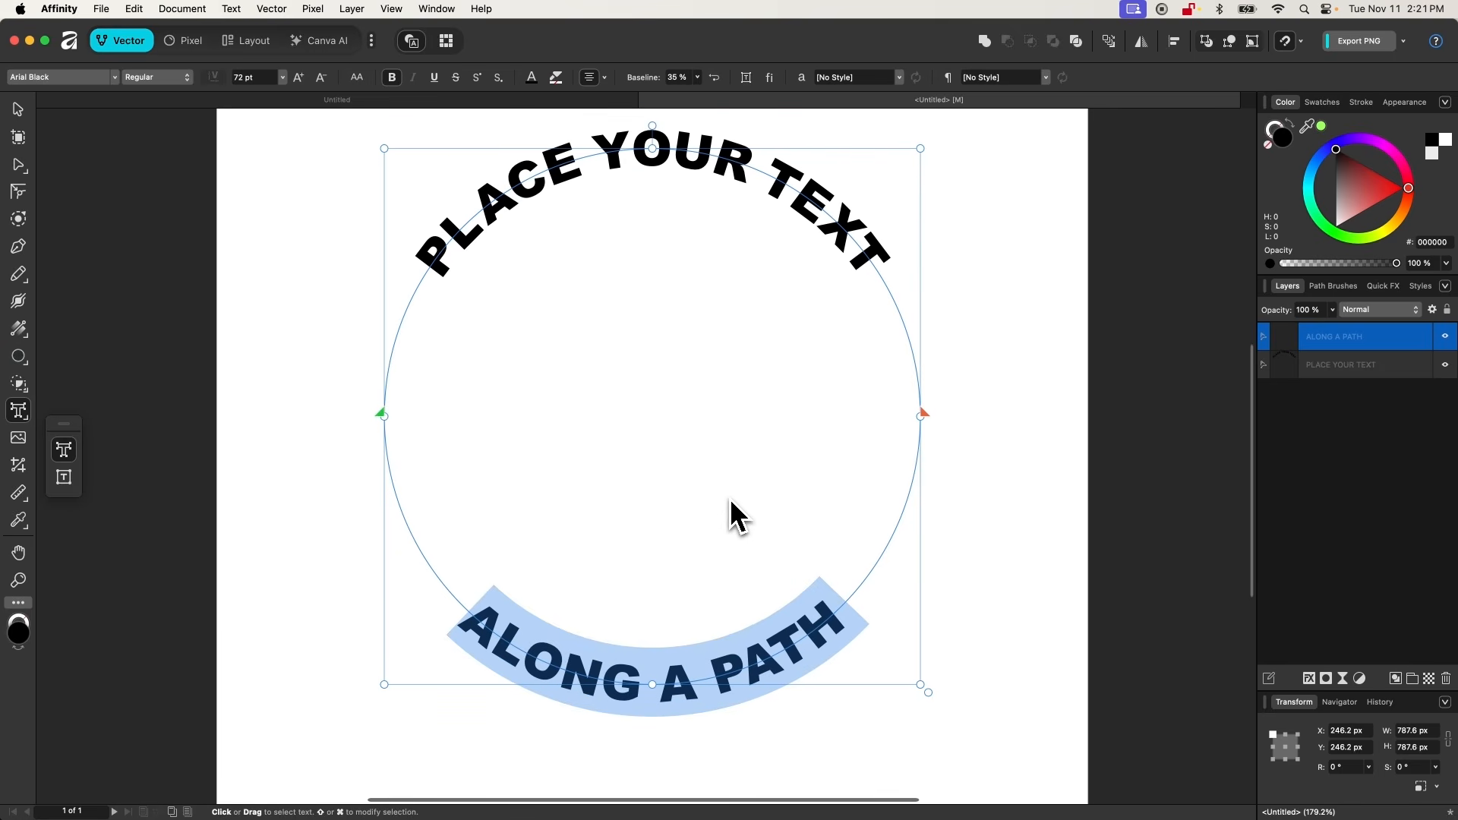
{"action": "key", "text": "alt+Right"}
{"action": "key", "text": "alt+Right"}
{"action": "key", "text": "alt+Right"}
{"action": "key", "text": "alt+Right"}
{"action": "key", "text": "alt+Right"}
{"action": "key", "text": "alt+Right"}
{"action": "key", "text": "alt+Right"}
{"action": "key", "text": "alt+Right"}
{"action": "key", "text": "alt+Right"}
{"action": "key", "text": "alt+Right"}
{"action": "key", "text": "alt+Right"}
{"action": "key", "text": "alt+Right"}
{"action": "key", "text": "alt+Right"}
{"action": "key", "text": "alt+Right"}
{"action": "key", "text": "alt+Right"}
{"action": "key", "text": "alt+Right"}
{"action": "key", "text": "alt+Right"}
{"action": "key", "text": "alt+Left"}
{"action": "key", "text": "alt+Left"}
{"action": "key", "text": "alt+Left"}
{"action": "key", "text": "alt+Left"}
{"action": "key", "text": "alt+Left"}
{"action": "key", "text": "alt+Left"}
{"action": "key", "text": "alt+Left"}
Tighten the kerning of individual character gaps one by one along "ALONG A PATH"
{"action": "key", "text": "Left"}
{"action": "key", "text": "Right"}
{"action": "key", "text": "alt+Left"}
{"action": "key", "text": "Right"}
{"action": "key", "text": "Right"}
{"action": "key", "text": "alt+Left"}
{"action": "key", "text": "Right"}
{"action": "key", "text": "alt+Left"}
{"action": "key", "text": "Right"}
{"action": "key", "text": "Right"}
{"action": "key", "text": "alt+Left"}
{"action": "key", "text": "alt+Left"}
{"action": "key", "text": "Right"}
{"action": "key", "text": "alt+Left"}
{"action": "key", "text": "Right"}
{"action": "key", "text": "alt+Left"}
{"action": "key", "text": "alt+Left"}
Temporarily lock the ALONG A PATH layer and place the text cursor after the word PLACE in the other path text
{"action": "key", "text": "super+0"}
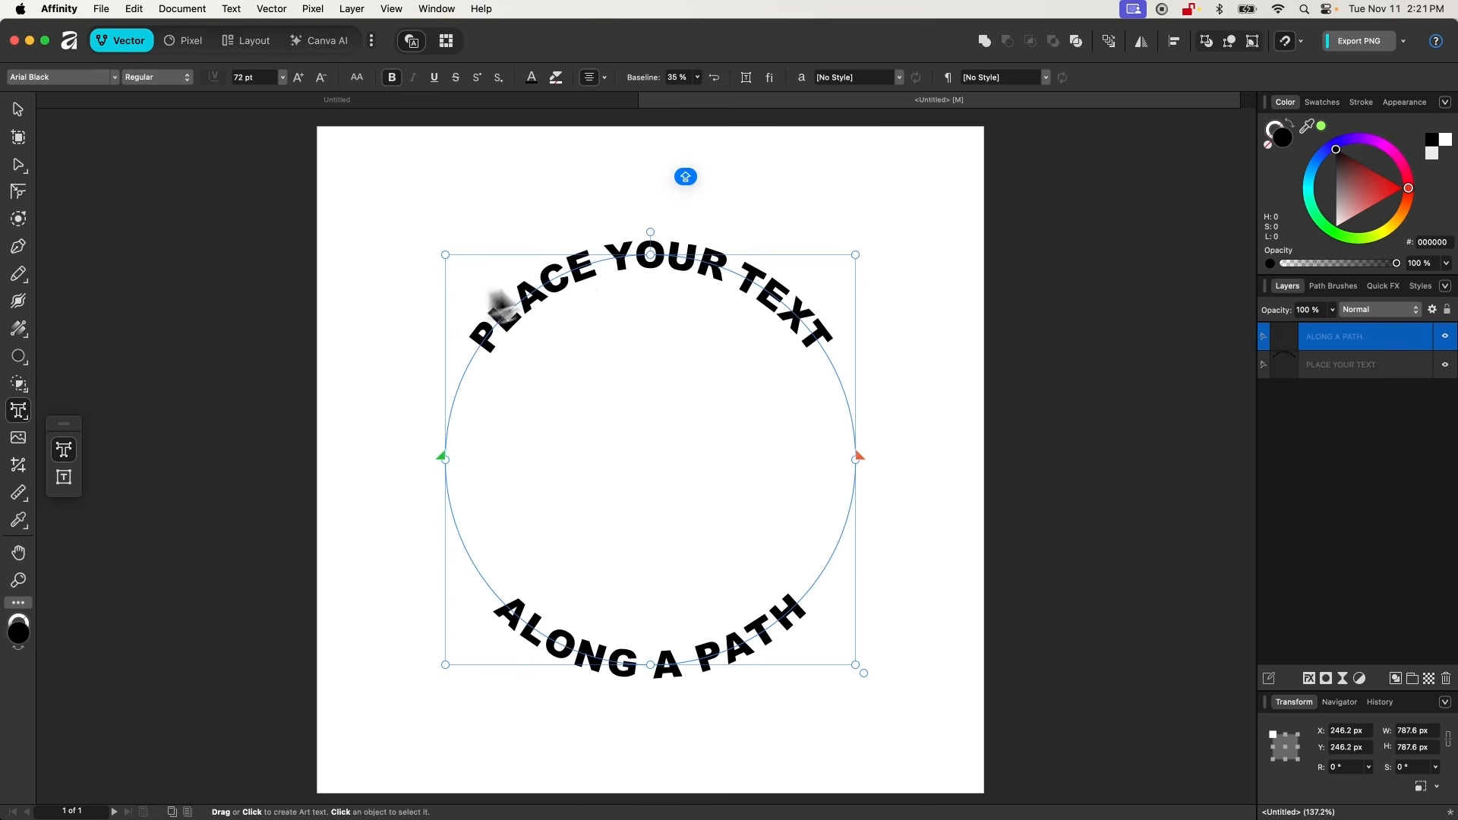
{"action": "left_click", "coordinate": [627, 263]}
{"action": "left_click", "coordinate": [599, 258]}
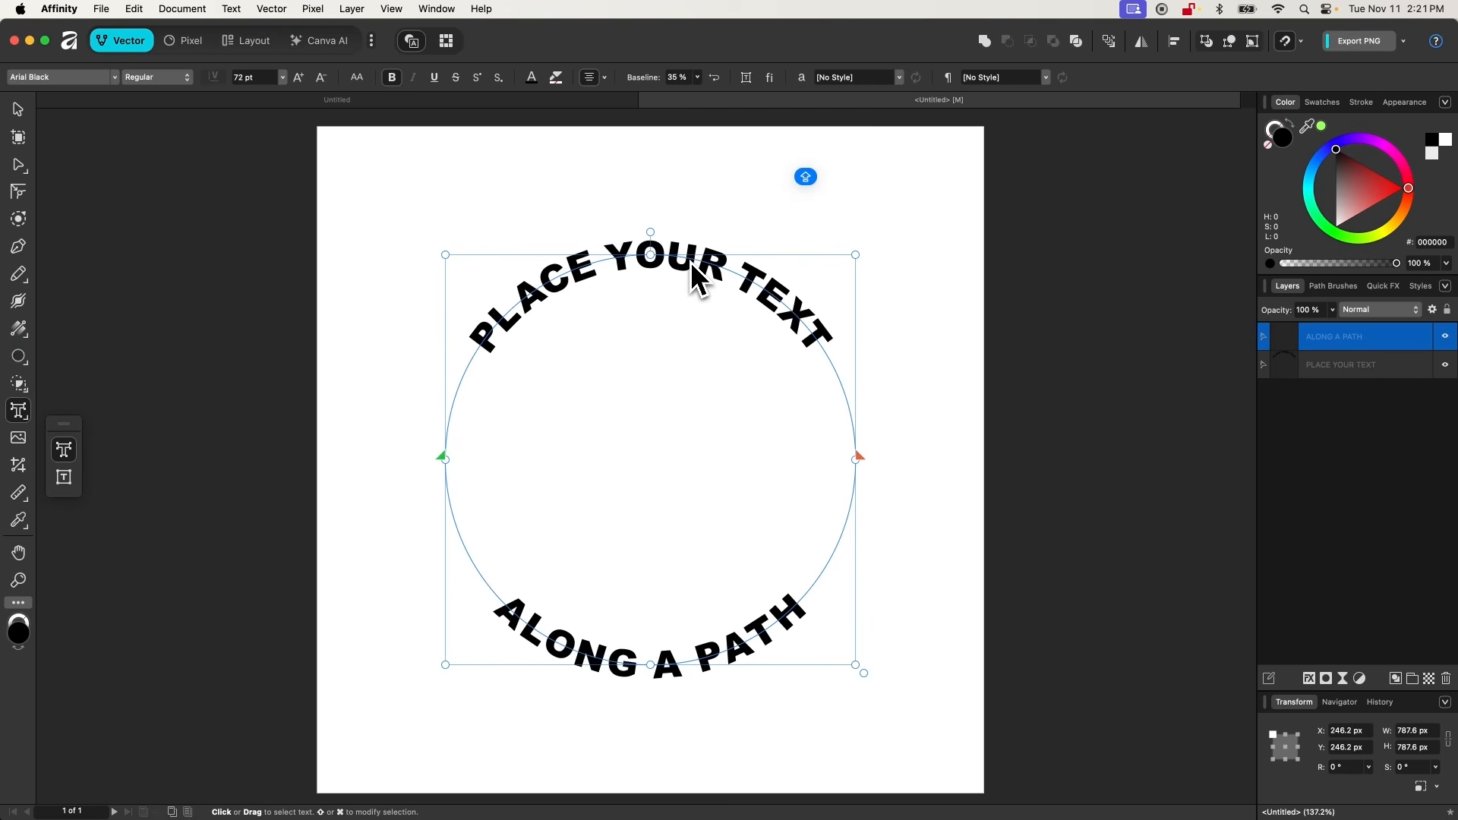
{"action": "left_click", "coordinate": [1369, 369]}
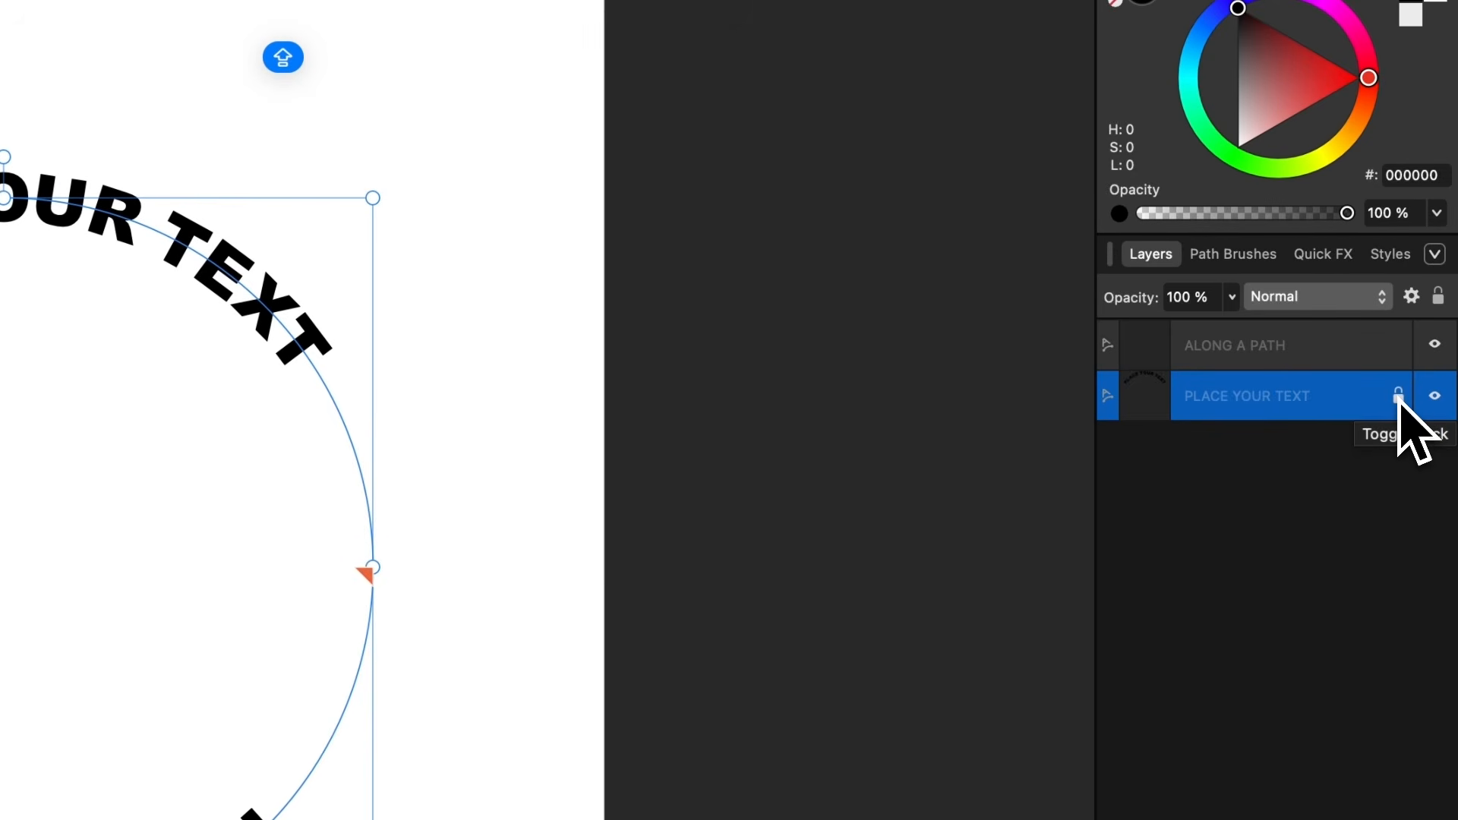
{"action": "left_click", "coordinate": [1397, 345]}
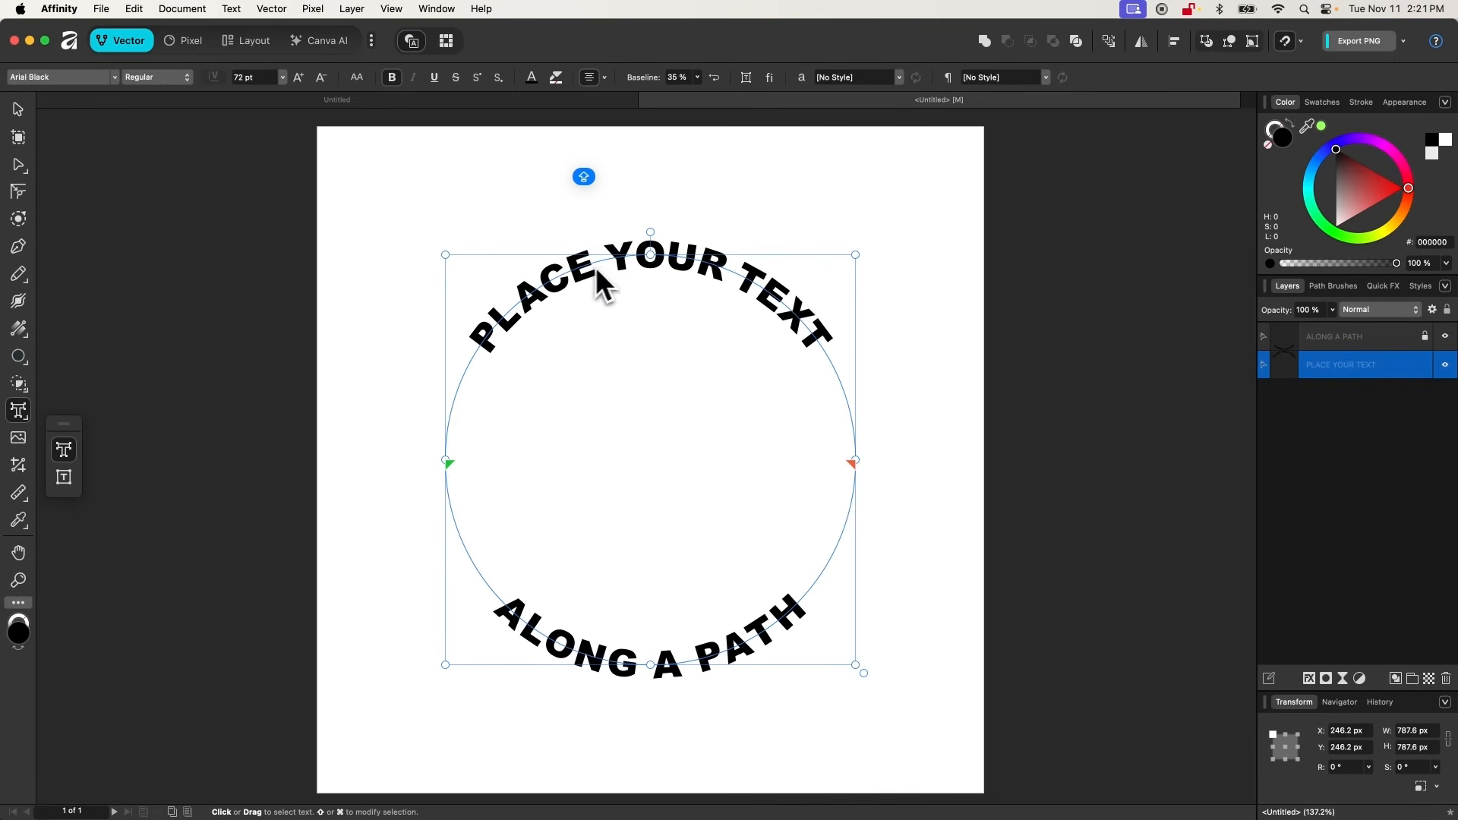
{"action": "left_click", "coordinate": [597, 271]}
{"action": "scroll", "coordinate": [855, 513], "scroll_direction": "down", "scroll_amount": 1}
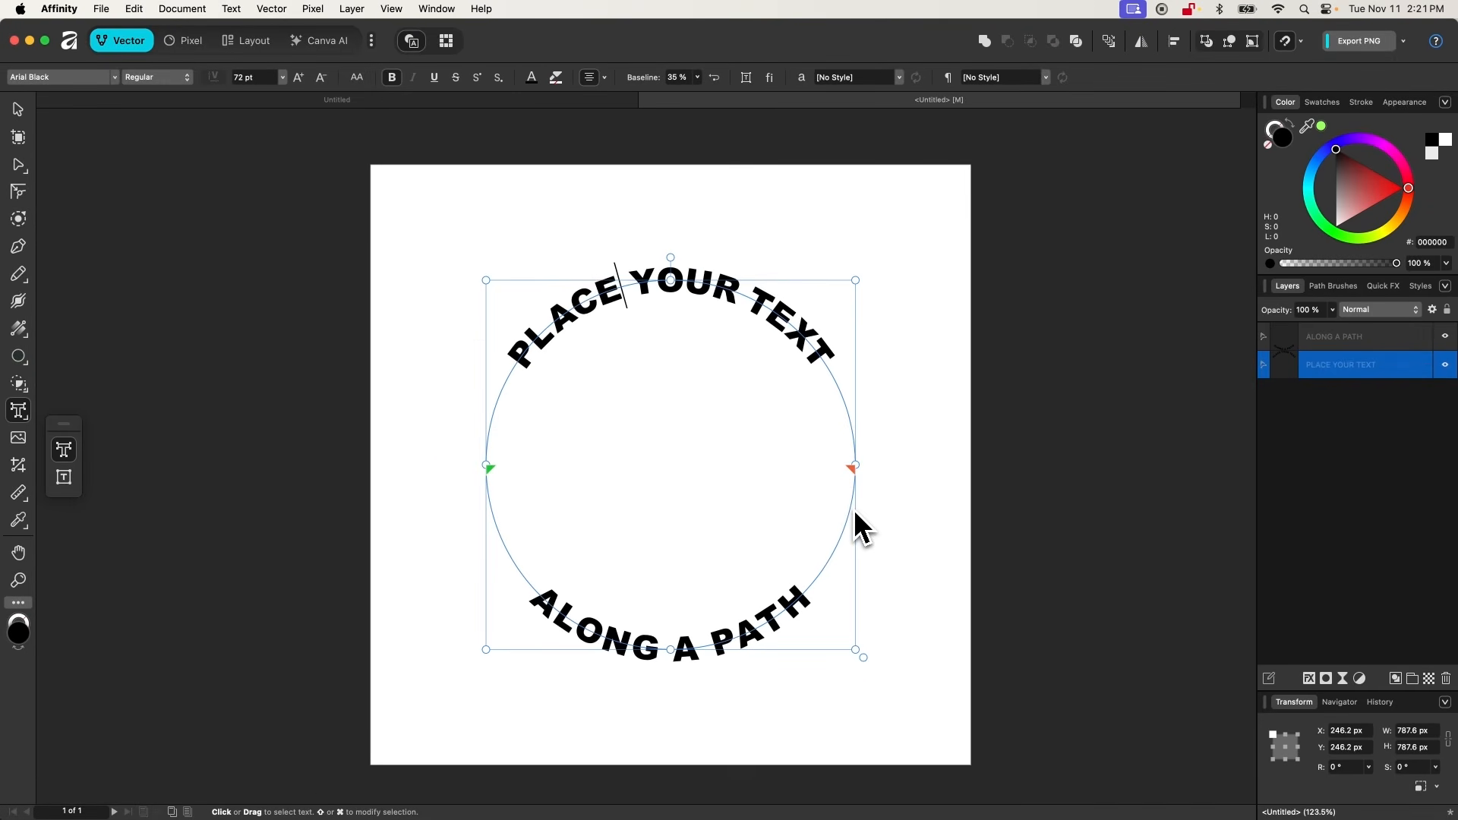
Select both path texts and shrink their circles together about the centre to about 525 px, keeping the text size
{"action": "left_click", "coordinate": [18, 111]}
{"action": "left_click_drag", "start_coordinate": [934, 693], "coordinate": [410, 227]}
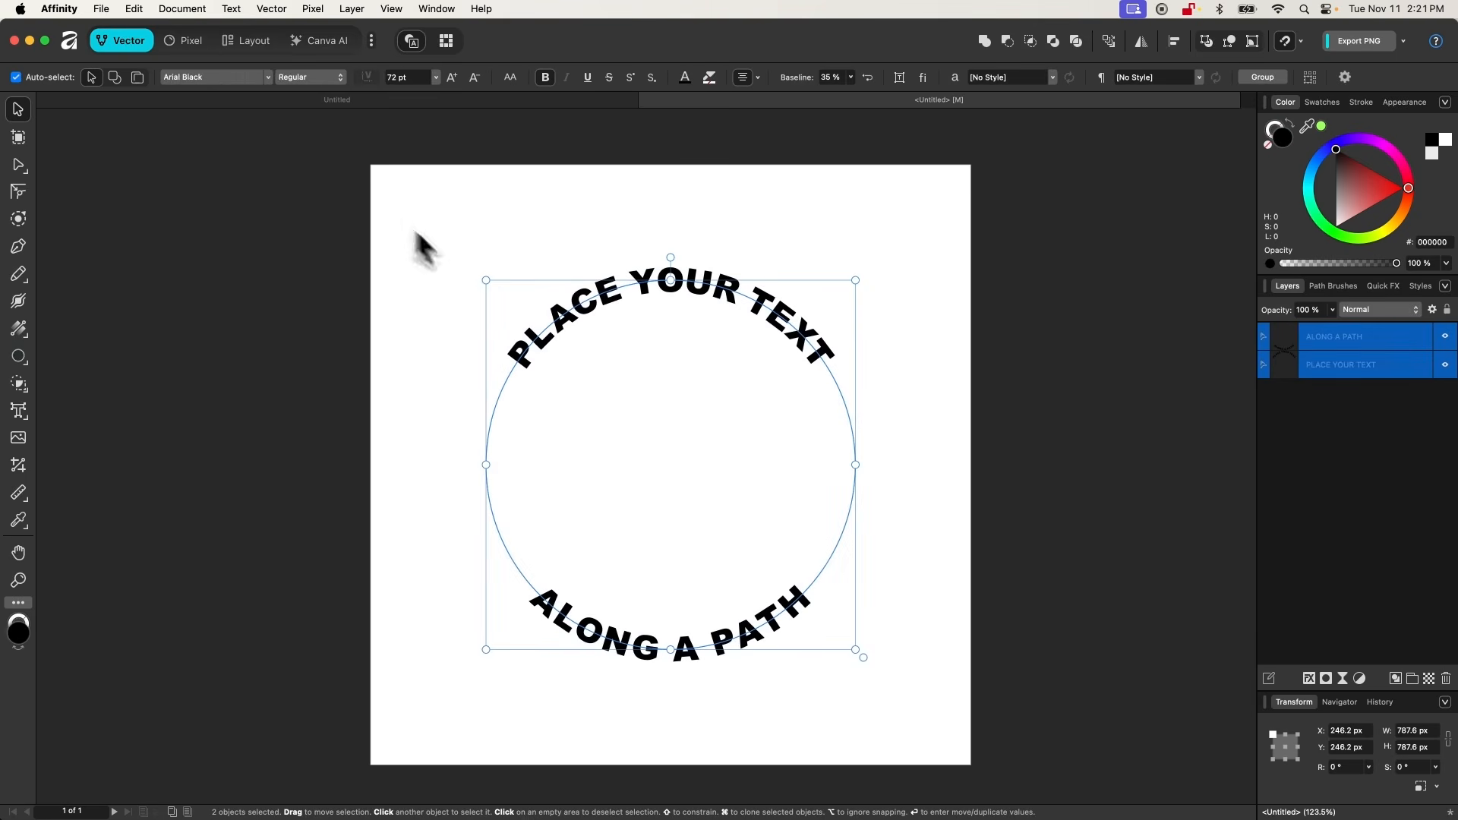
{"action": "left_click_drag", "start_coordinate": [855, 464], "coordinate": [839, 471]}
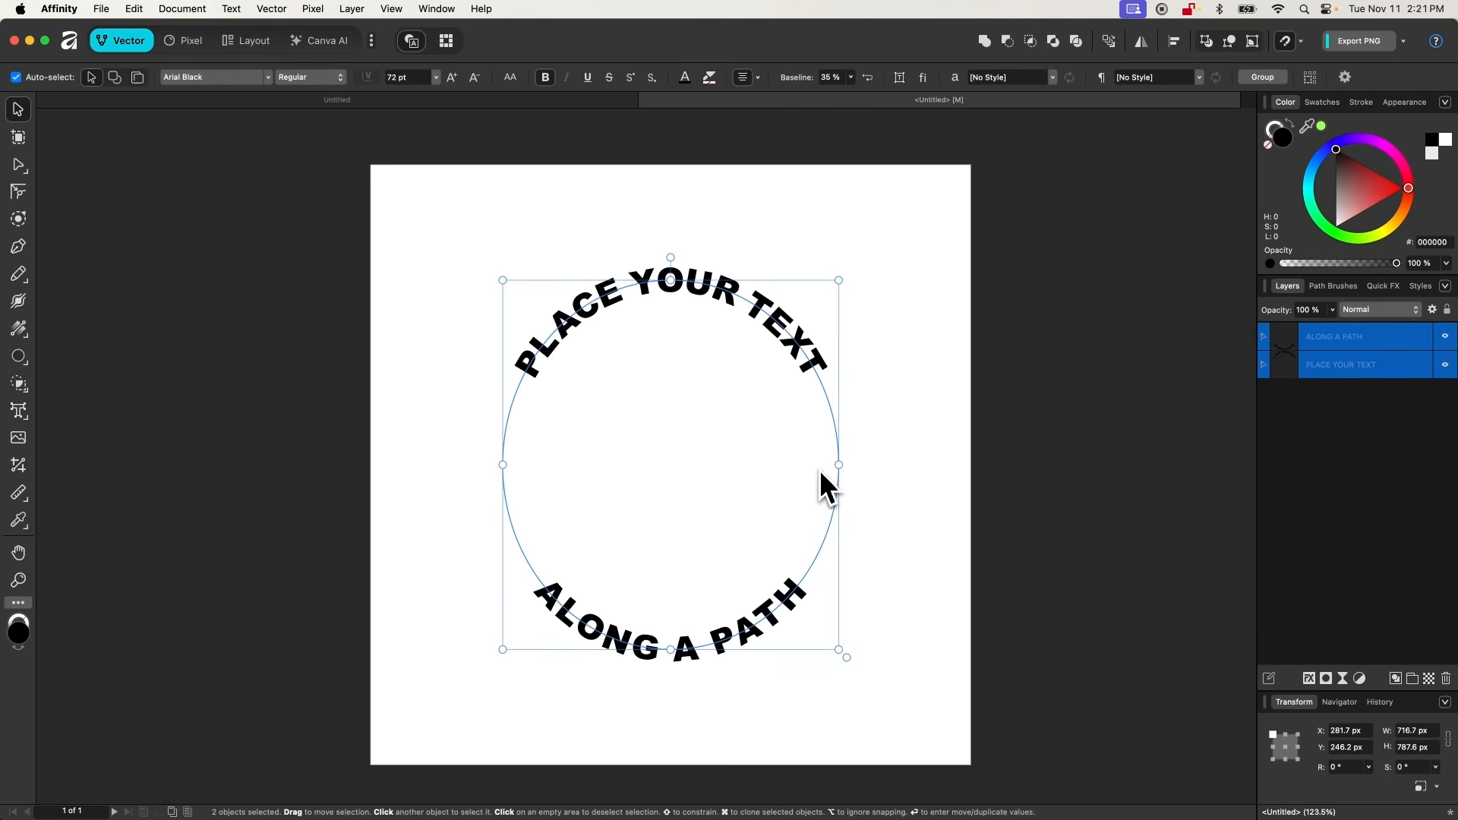
{"action": "left_click_drag", "start_coordinate": [840, 466], "coordinate": [793, 470]}
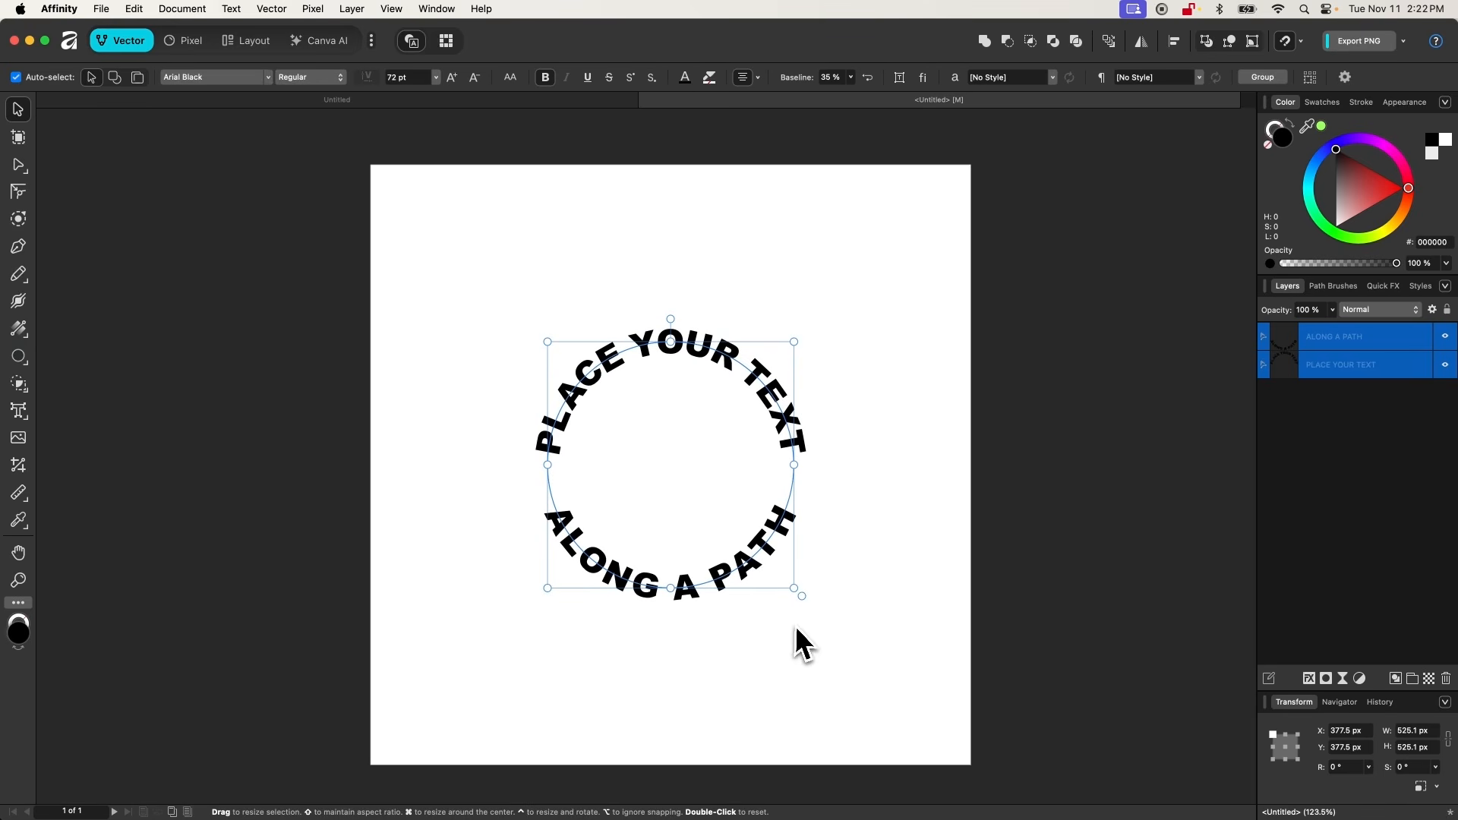
Scale both path texts up together with their circles, lettering included, and deselect them
{"action": "left_click_drag", "start_coordinate": [803, 600], "coordinate": [890, 647]}
{"action": "left_click", "coordinate": [953, 504]}
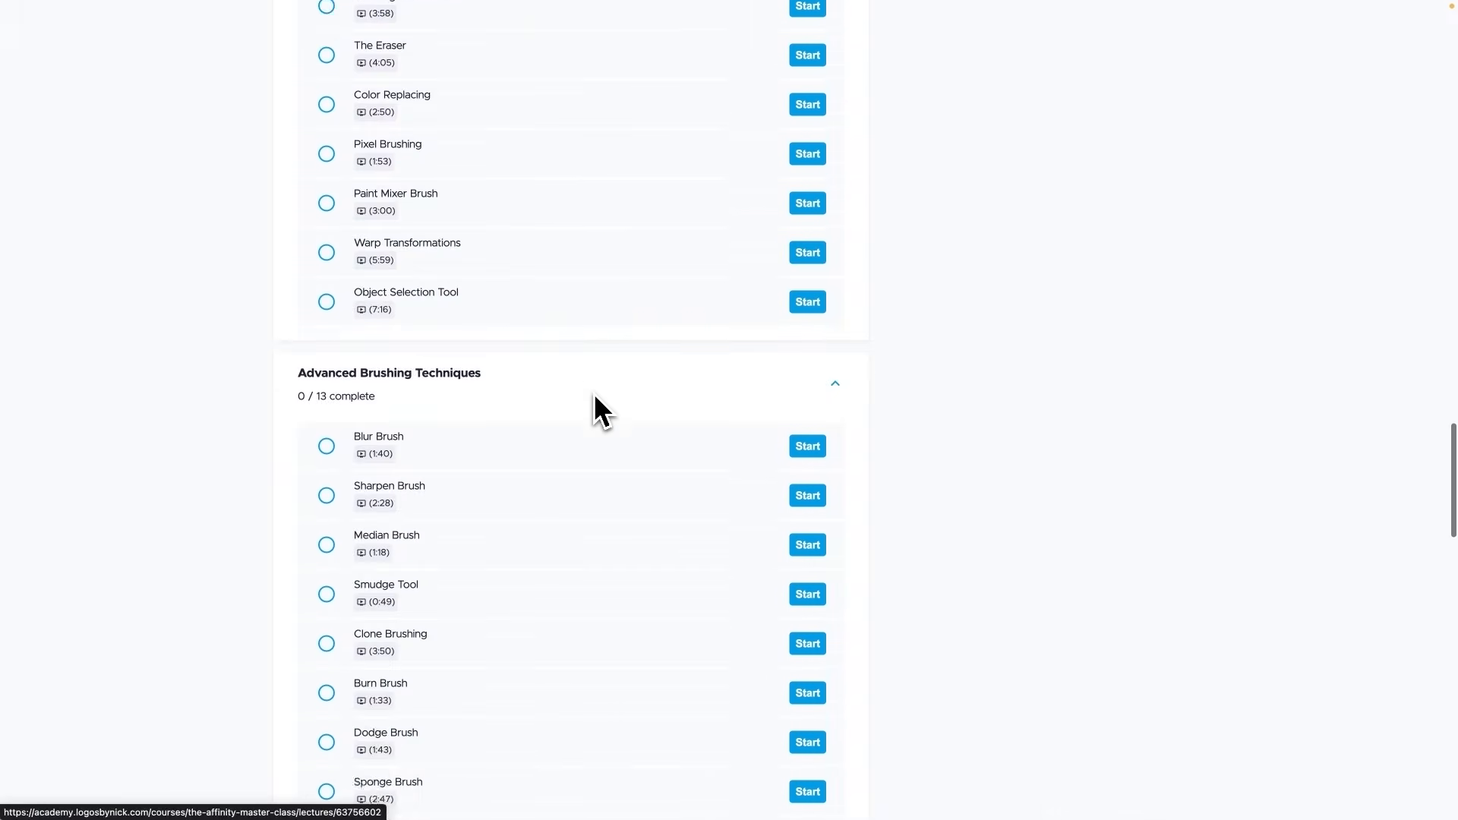
{"action": "scroll", "coordinate": [702, 411], "scroll_direction": "down", "scroll_amount": 12}
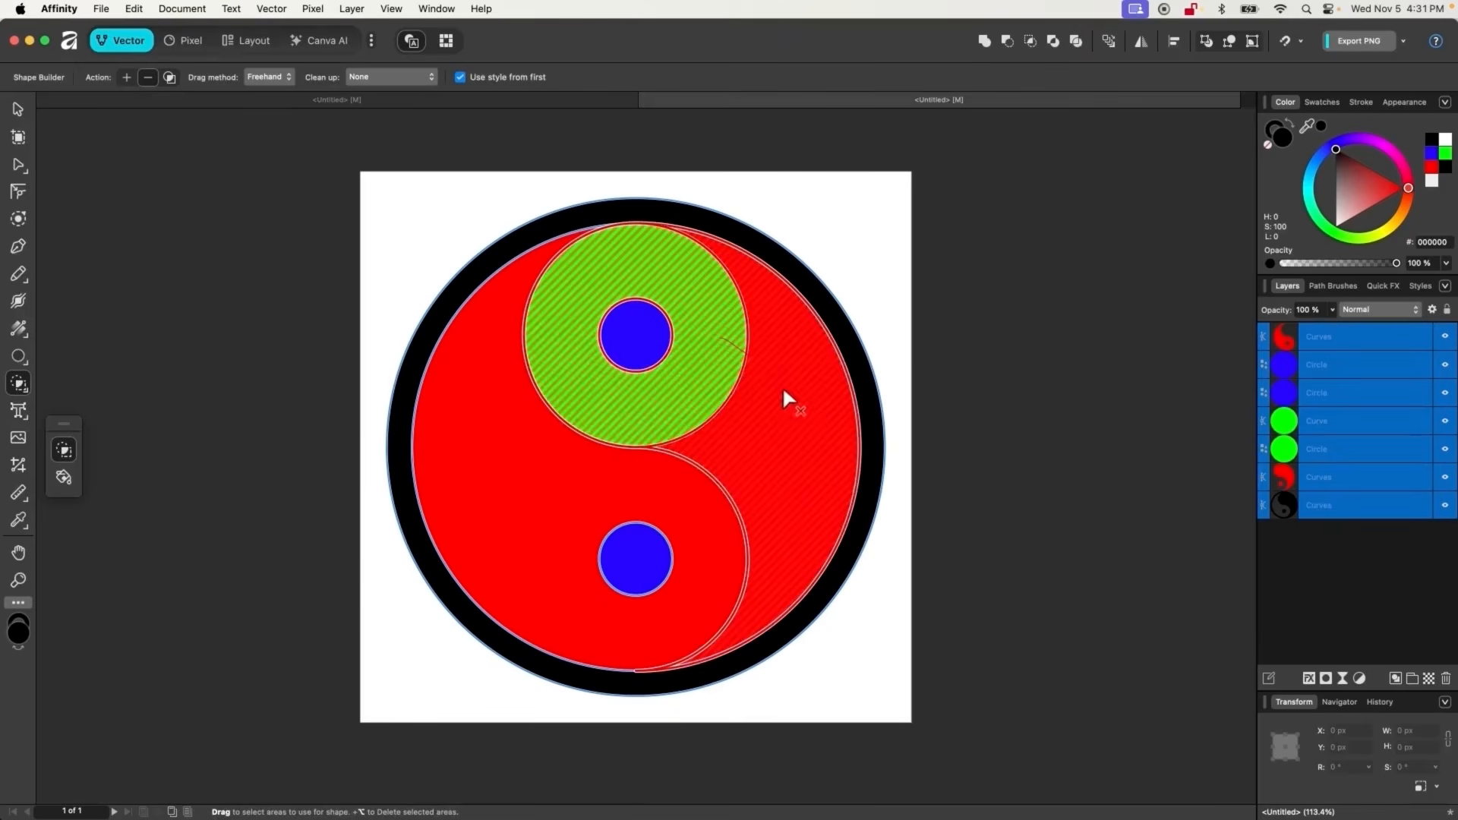
{"action": "left_click_drag", "start_coordinate": [784, 392], "coordinate": [784, 393]}
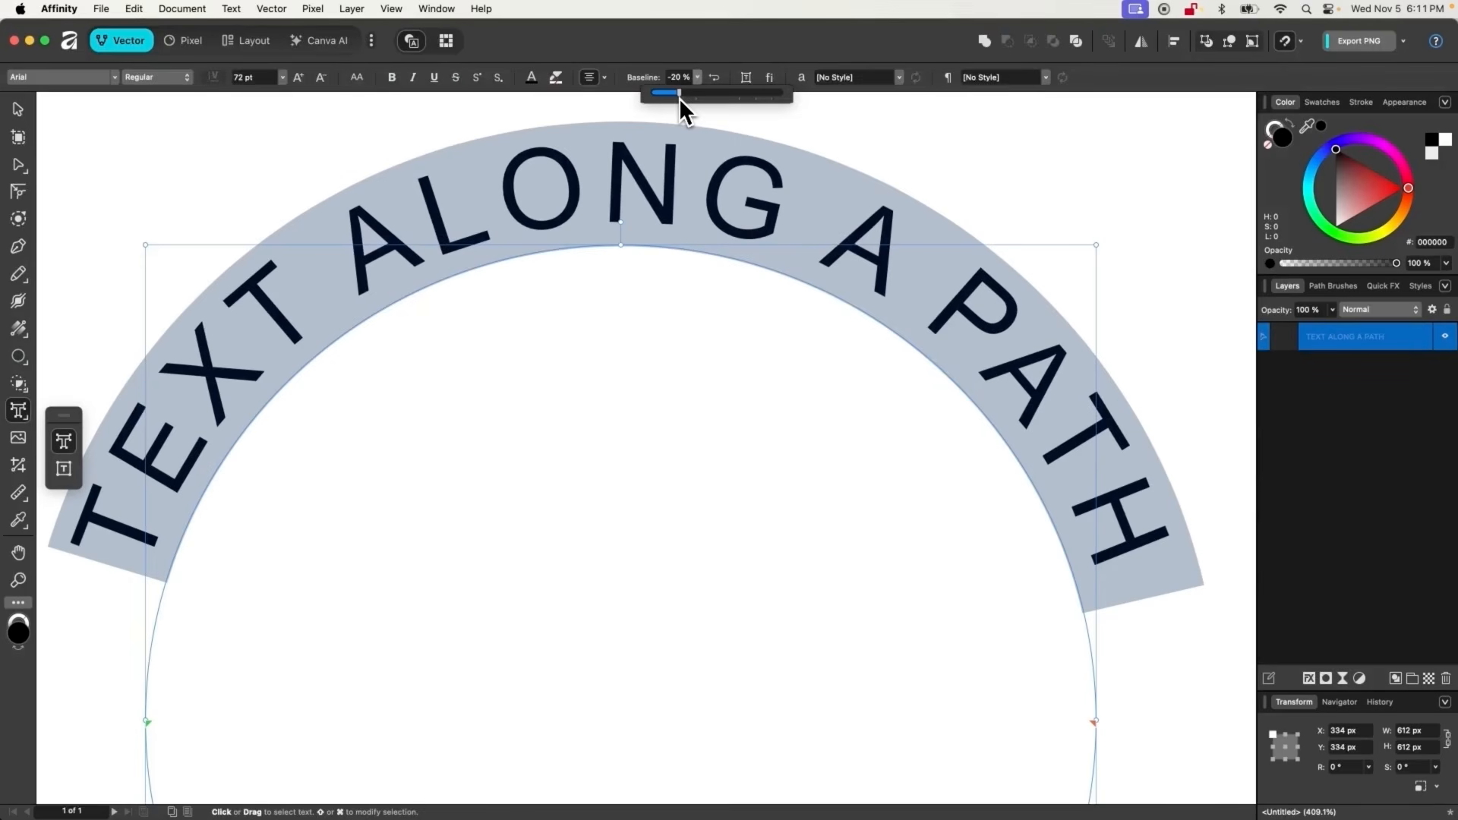
{"action": "left_click_drag", "start_coordinate": [679, 97], "coordinate": [741, 106]}
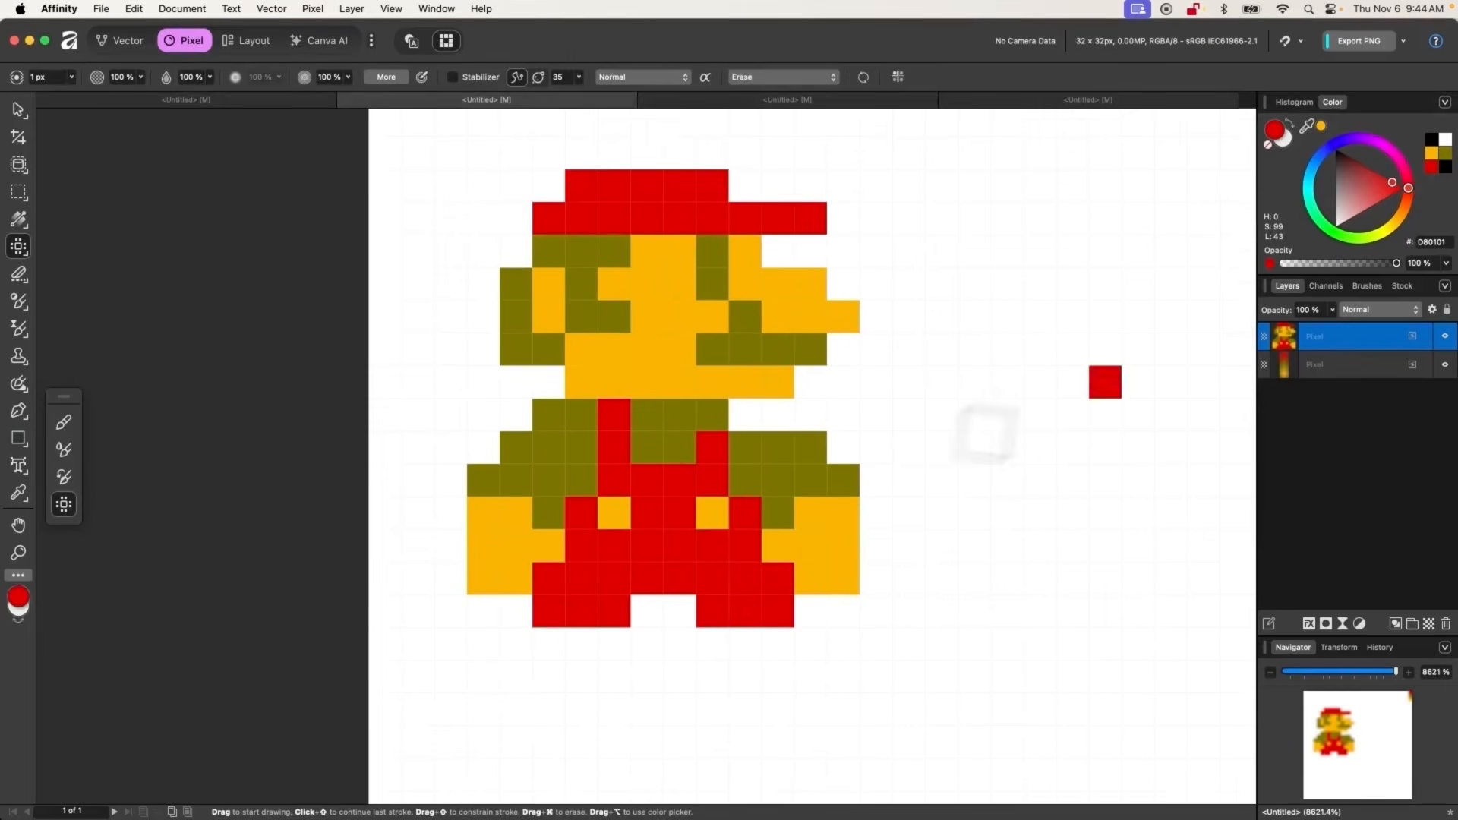
{"action": "left_click_drag", "start_coordinate": [577, 646], "coordinate": [486, 675]}
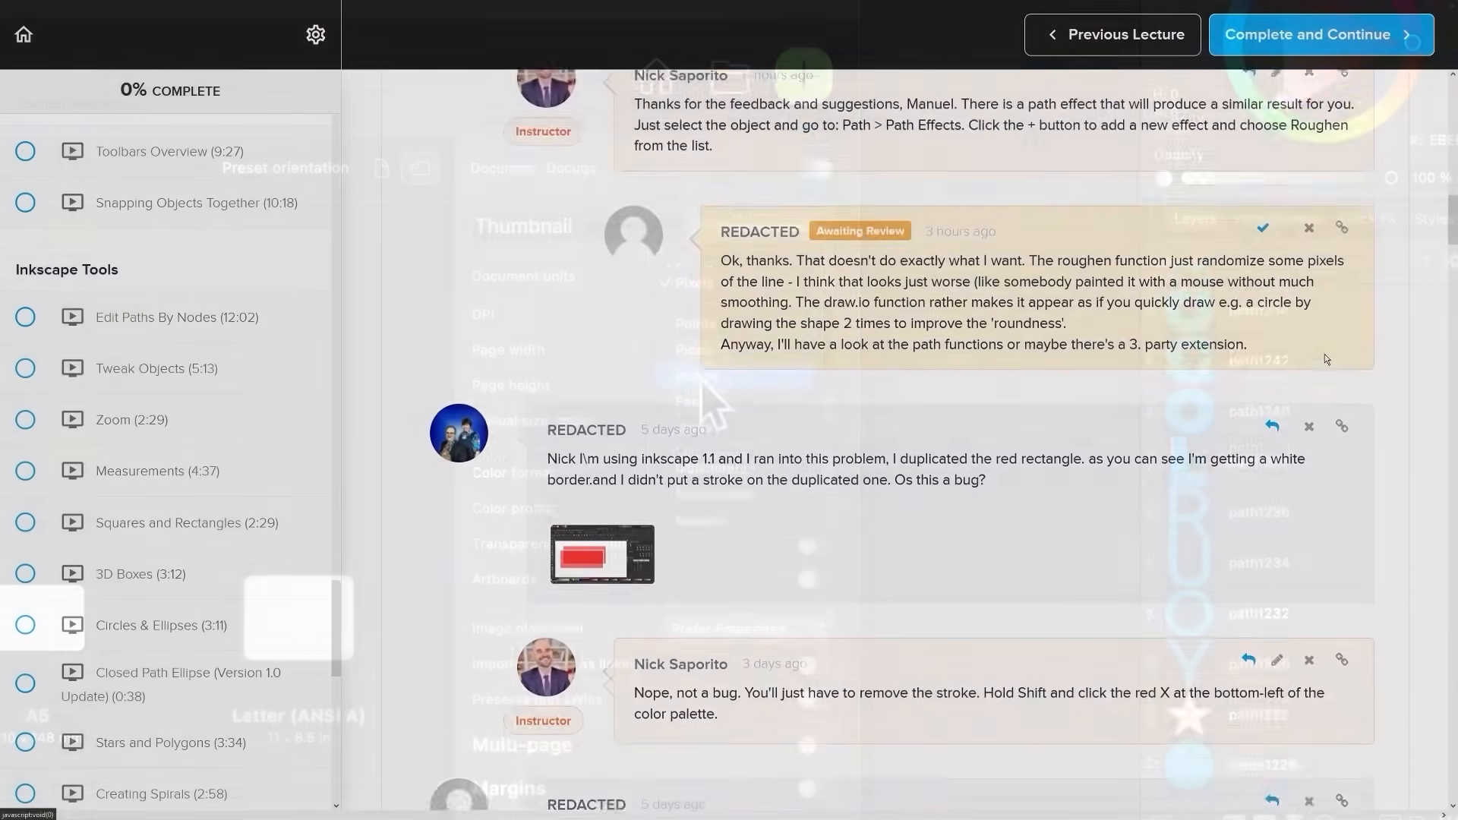
{"action": "scroll", "coordinate": [1361, 350], "scroll_direction": "down", "scroll_amount": 4}
{"action": "scroll", "coordinate": [1360, 348], "scroll_direction": "down", "scroll_amount": 11}
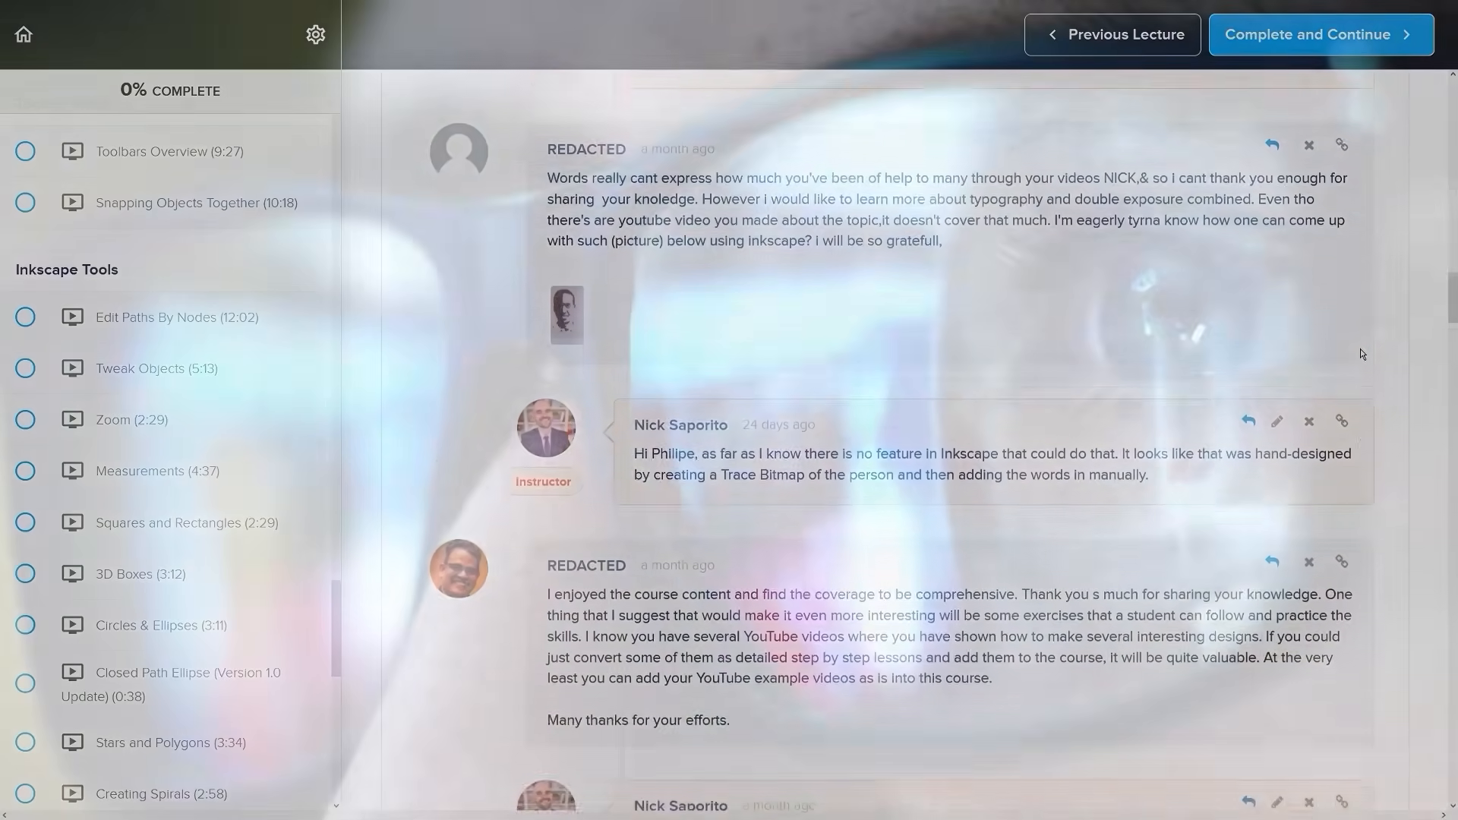
{"action": "scroll", "coordinate": [1360, 353], "scroll_direction": "down", "scroll_amount": 3}
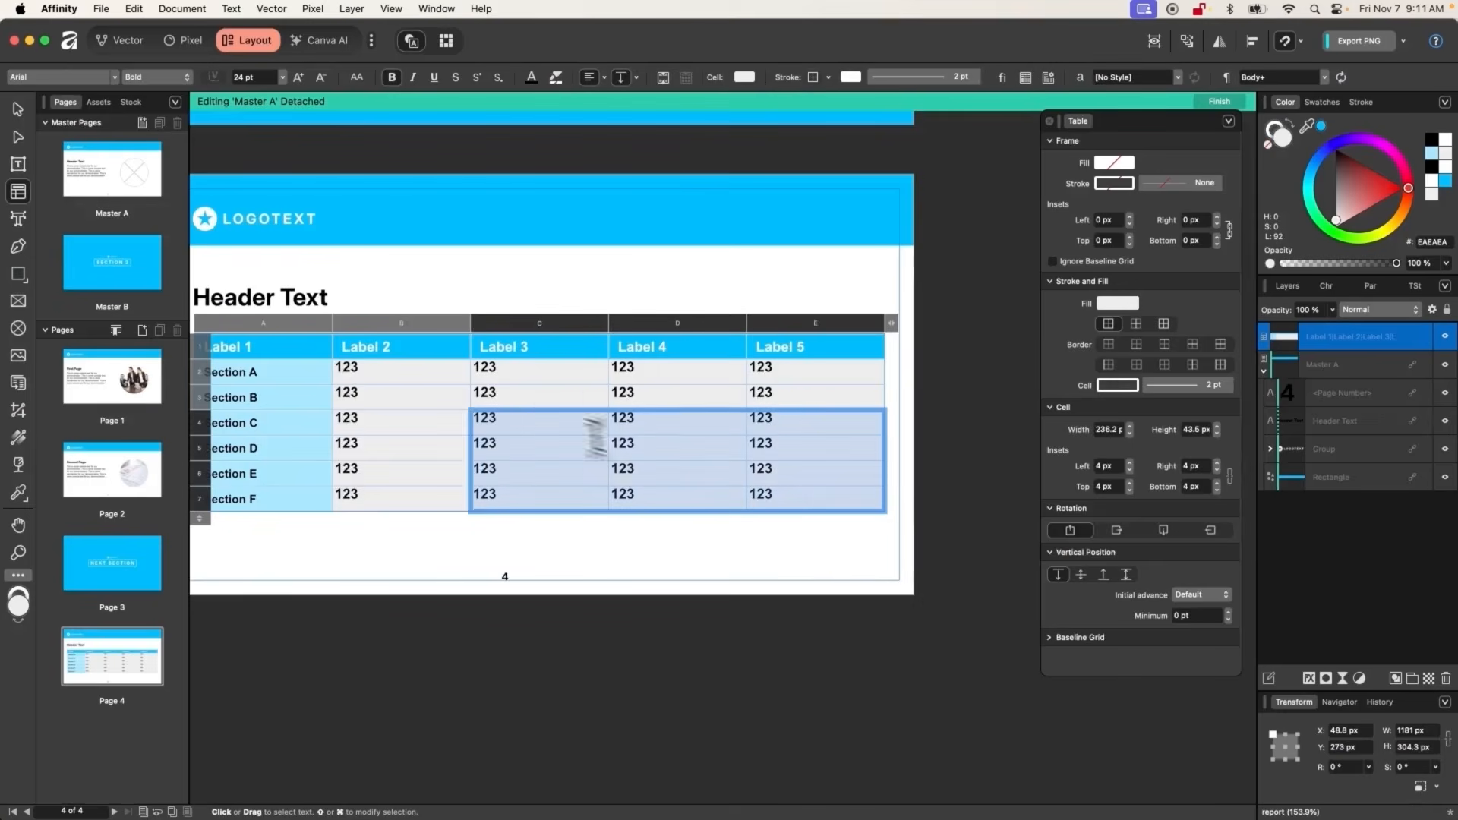
Select the table's value cells under Label 2 to Label 5, from Section A to Section F, and centre their text vertically
{"action": "left_click_drag", "start_coordinate": [592, 432], "coordinate": [372, 383]}
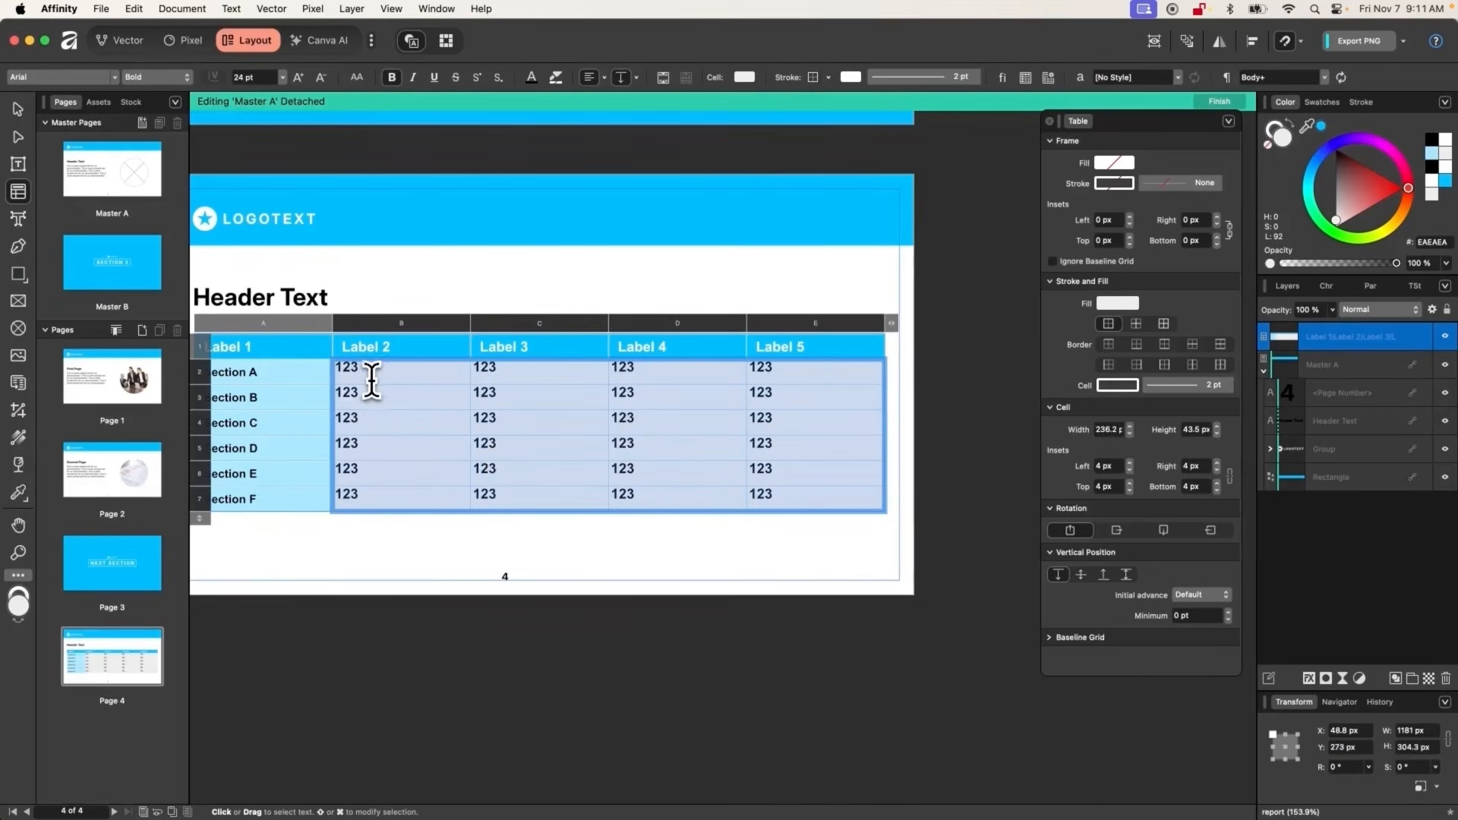
{"action": "left_click", "coordinate": [1075, 577]}
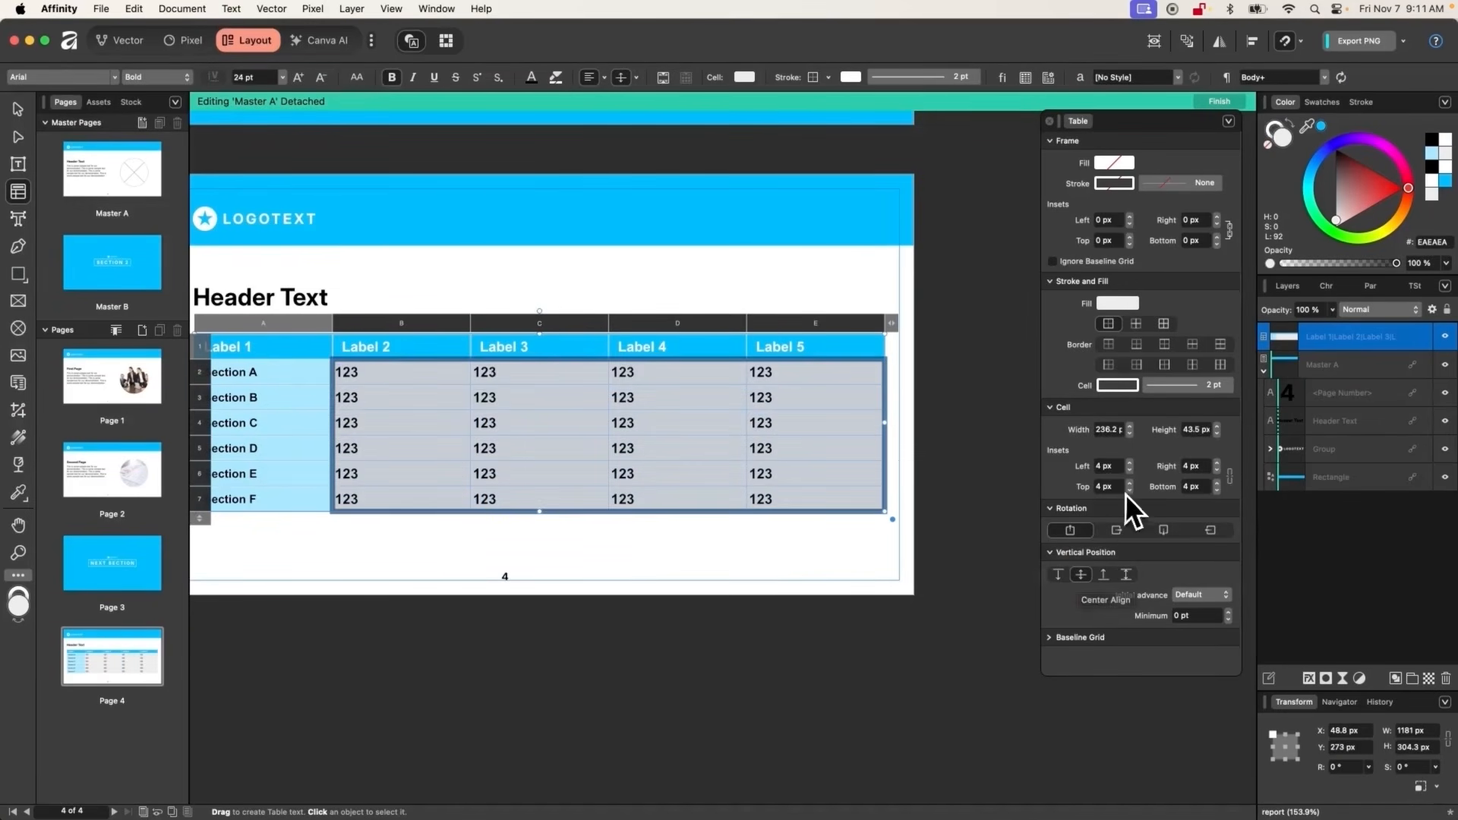